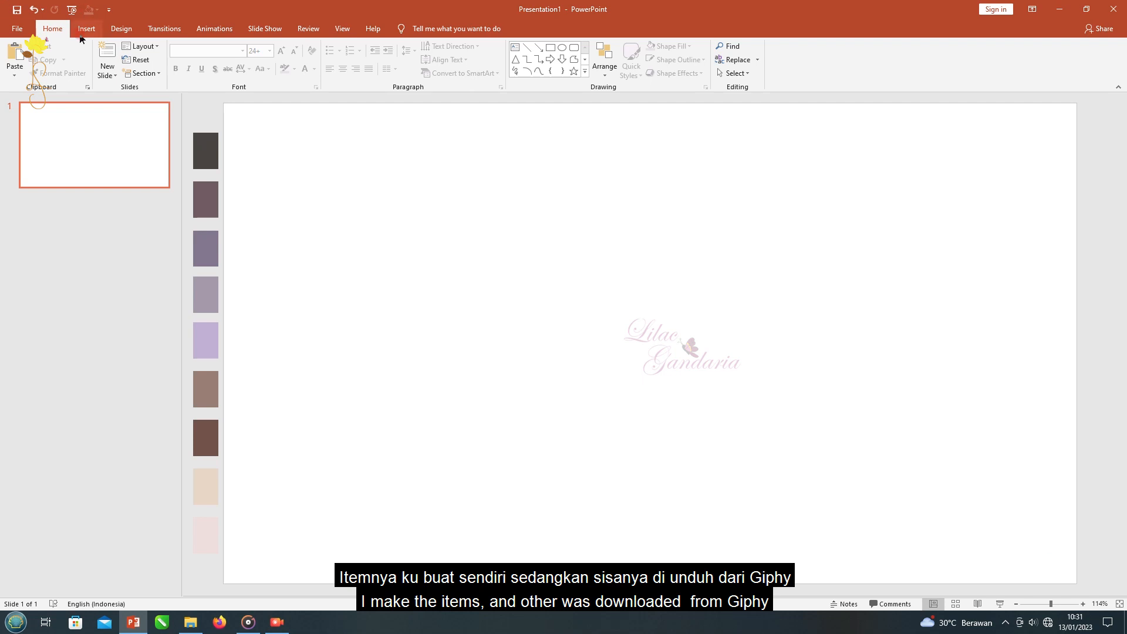
Step: Set the slide background to a solid fill sampled from the third palette swatch, the muted purple
left_click(110, 30)
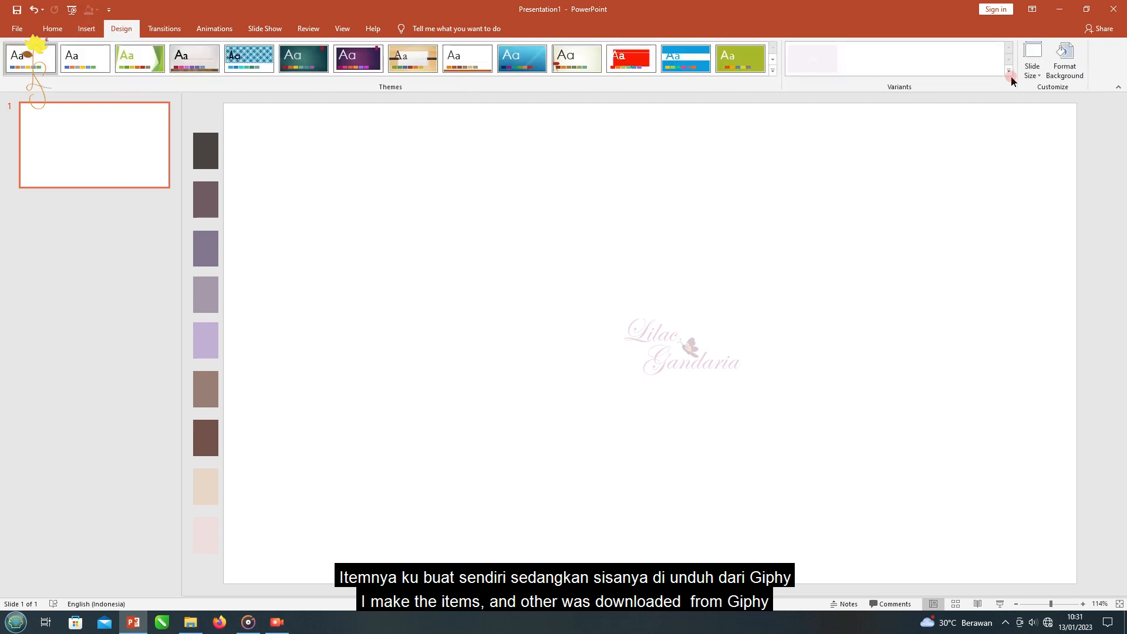
left_click(1074, 67)
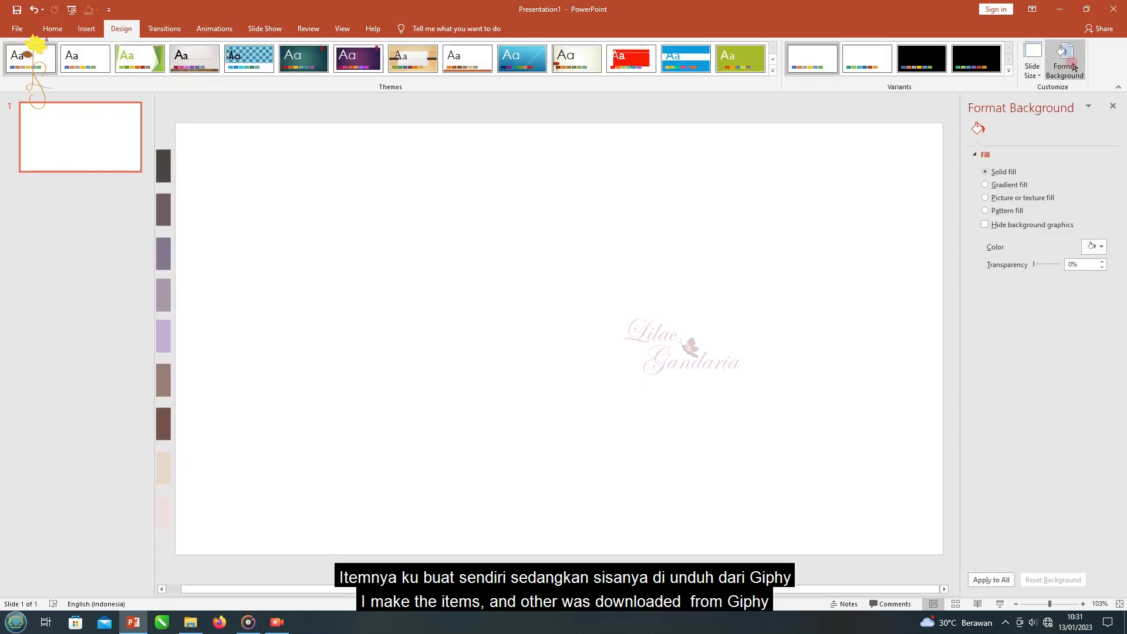
left_click(1091, 250)
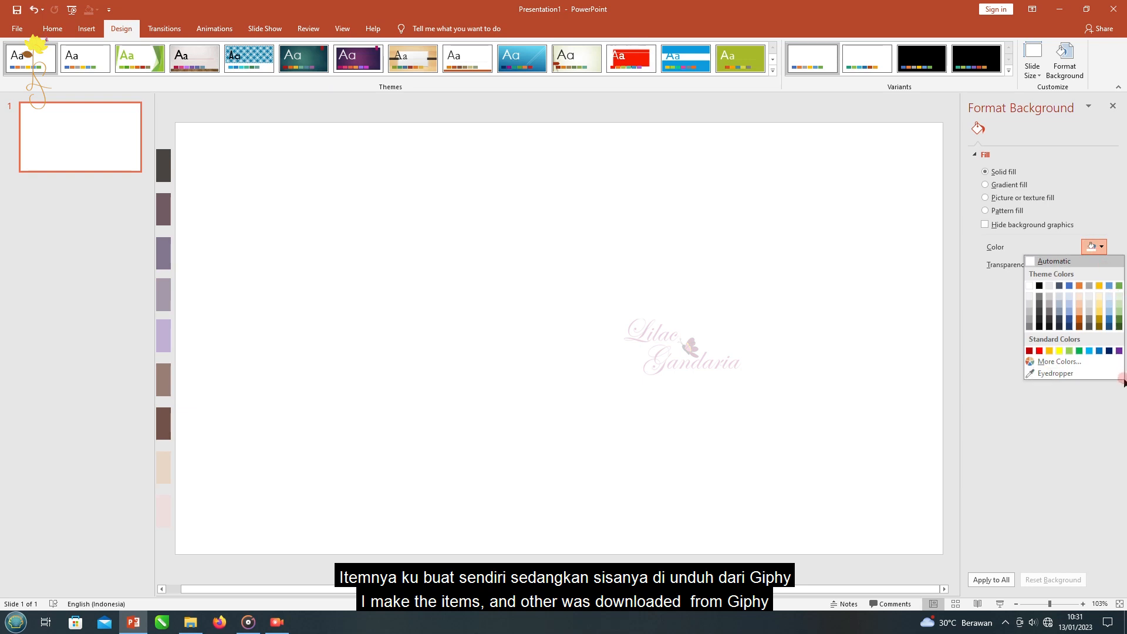
left_click(1104, 374)
left_click(165, 245)
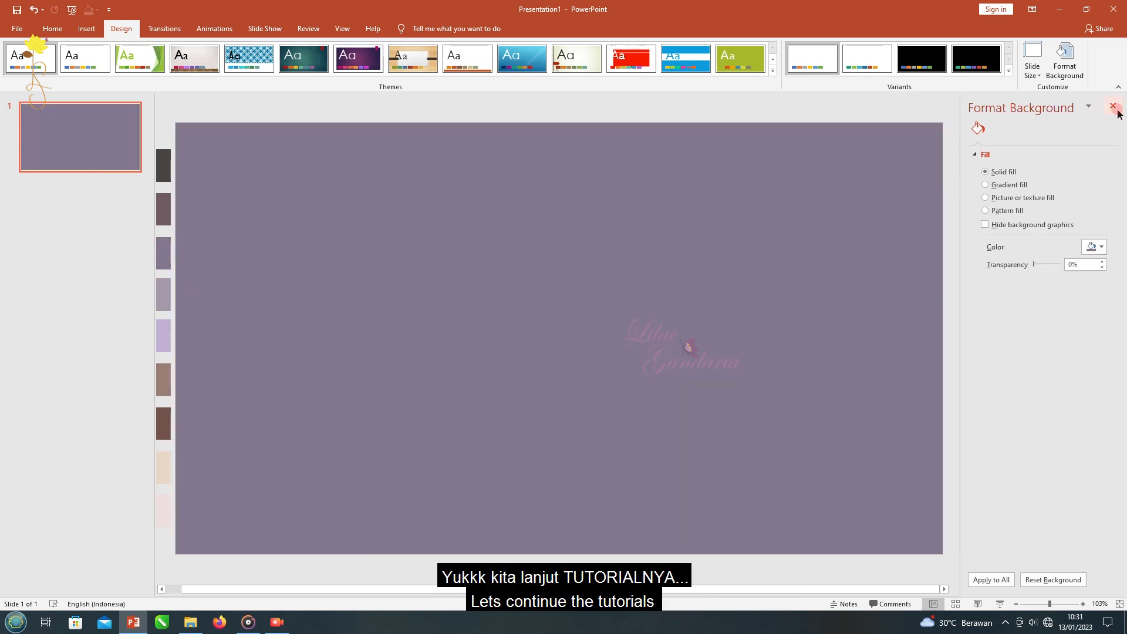
left_click(1112, 105)
left_click(1015, 603)
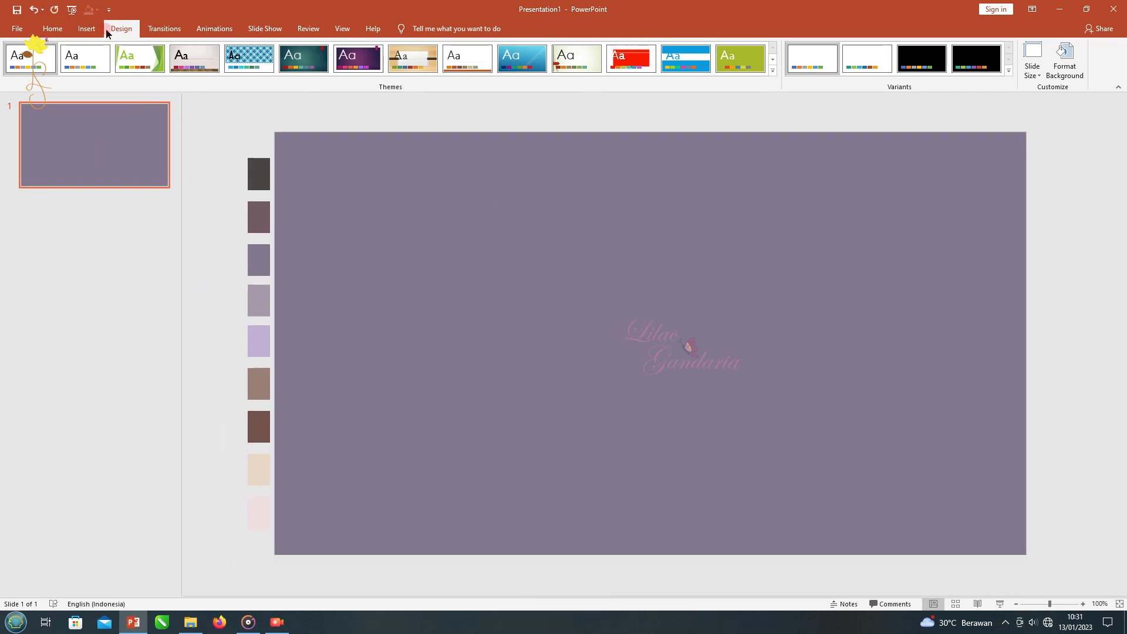
Step: Insert the picture GRID 9.jpg on the slide
left_click(86, 28)
left_click(75, 56)
left_click(168, 94)
left_click(444, 287)
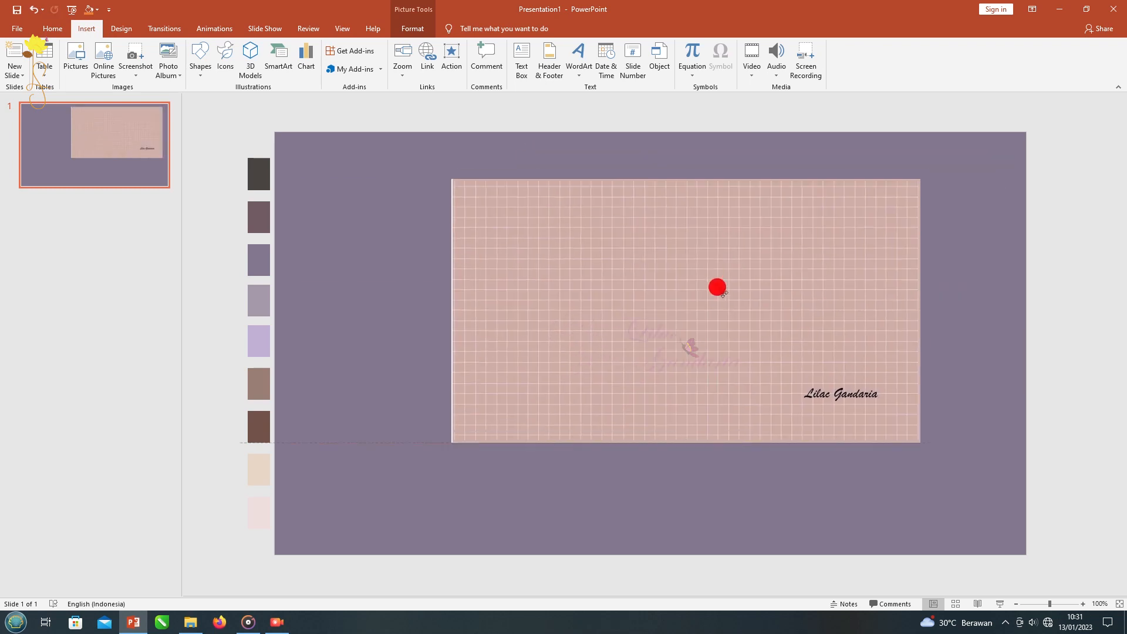
Step: Crop the grid picture to cut off the signature text near its lower-right corner
left_click(997, 53)
left_click_drag(875, 310, 748, 358)
left_click_drag(409, 314, 409, 314)
left_click(992, 56)
Step: Enlarge the cropped grid picture to about 17.52 by 31.7 cm and center it inside the purple background
left_click_drag(756, 311, 1002, 319)
left_click_drag(408, 311, 302, 317)
left_click_drag(651, 443, 648, 553)
left_click_drag(651, 188, 646, 166)
left_click_drag(644, 309, 651, 304)
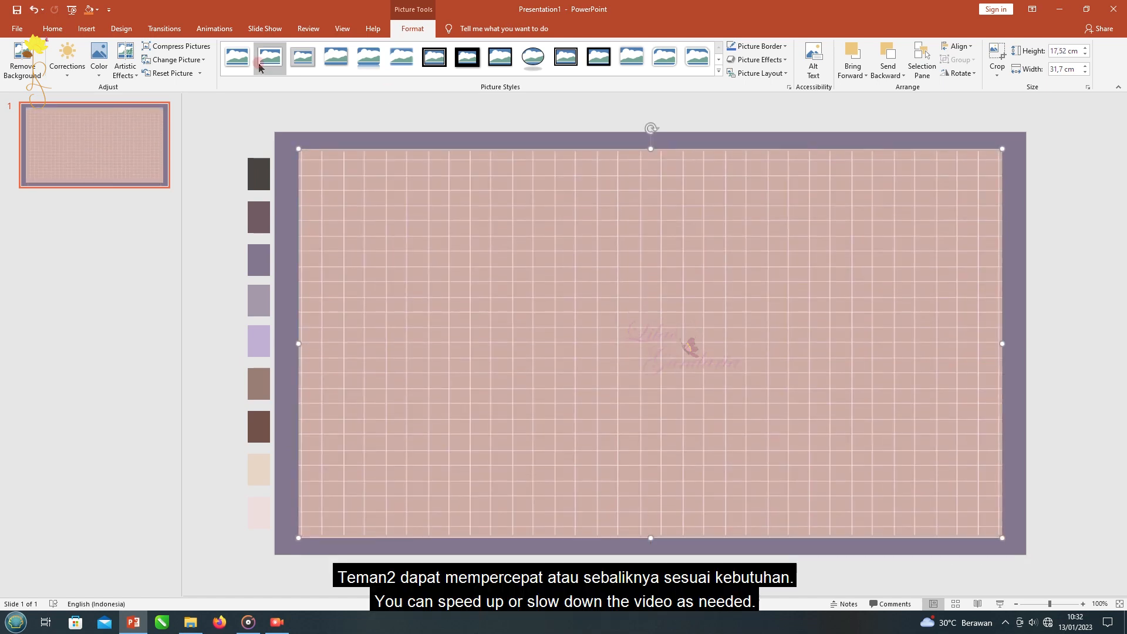
Step: Set the grid picture's color tone to 7200 K and give it a white border
left_click(99, 59)
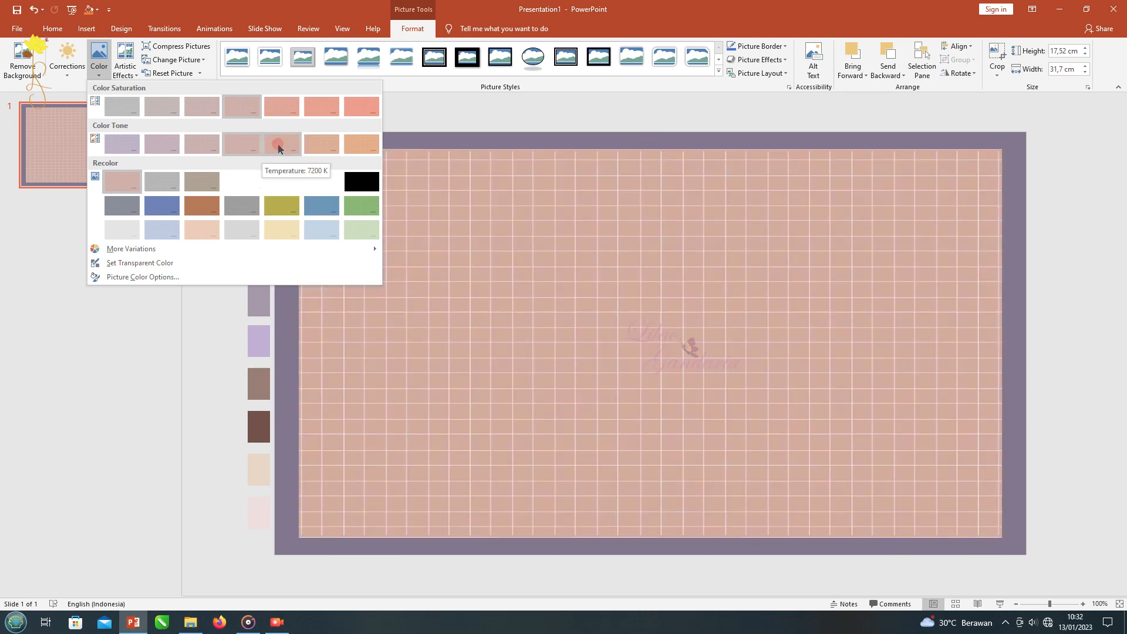
left_click(278, 149)
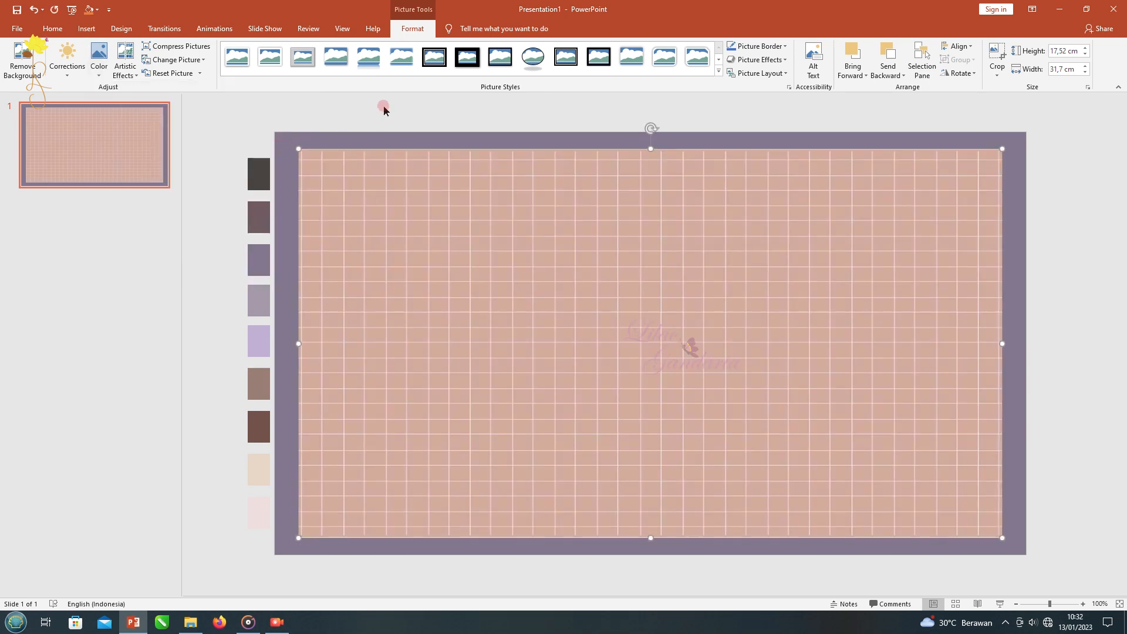
left_click(757, 59)
left_click(757, 46)
left_click(734, 75)
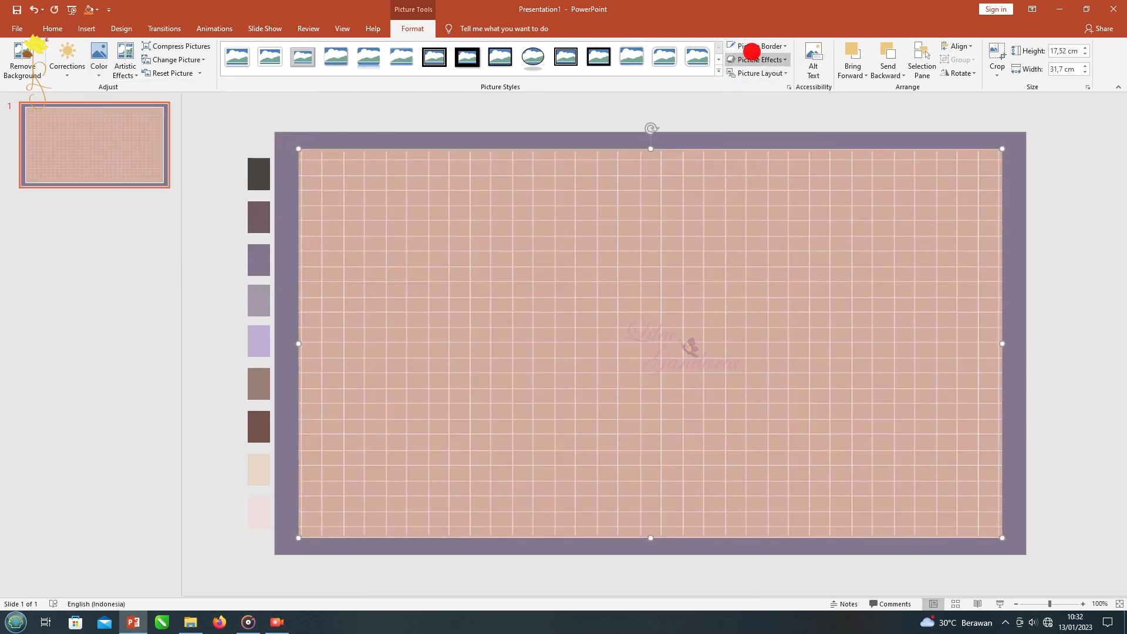
Step: Thicken the grid picture's border and set its dash style to Square Dot
left_click(757, 46)
mouse_move(779, 217)
left_click(867, 297)
left_click(757, 46)
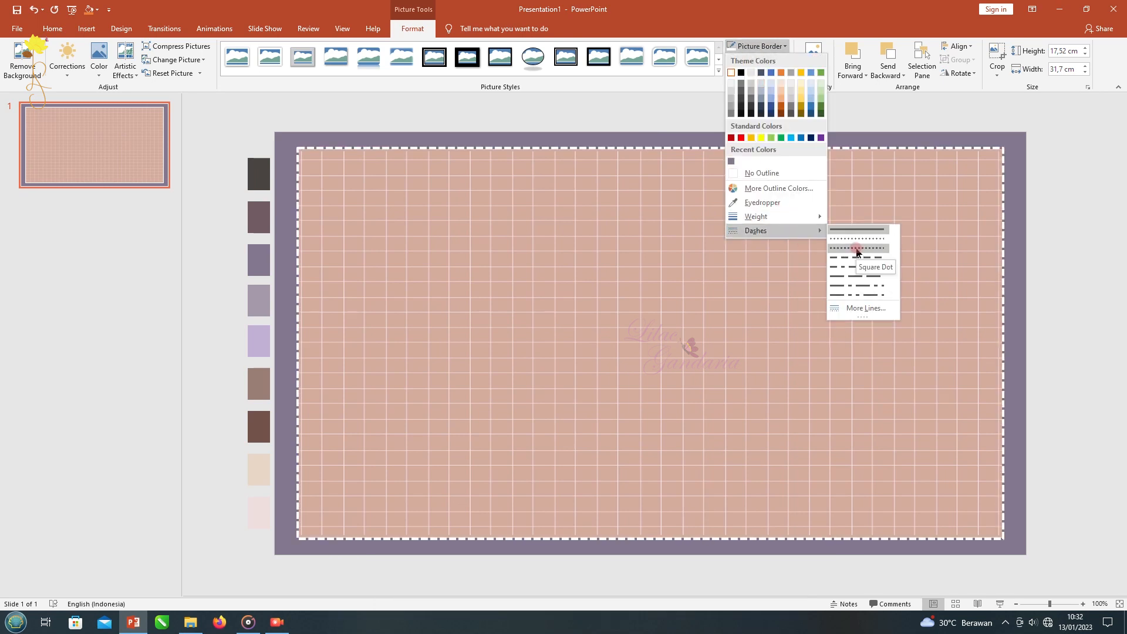
left_click(857, 249)
Step: Resize the grid picture to about 17.24 by 31.83 cm, leaving an even purple margin around it
left_click_drag(648, 150, 646, 157)
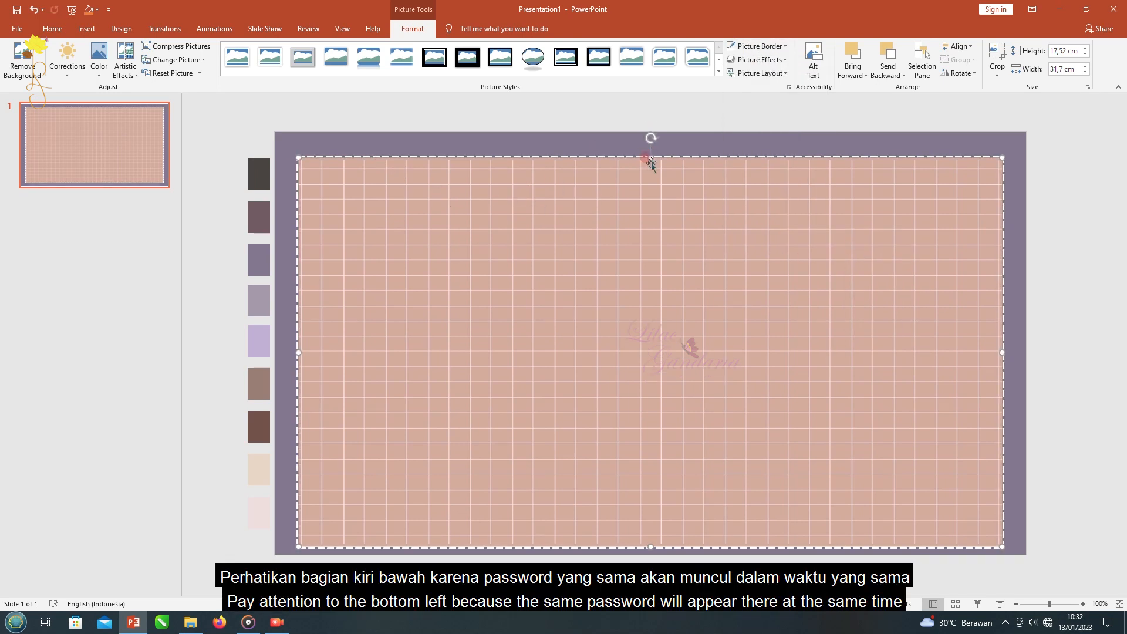
left_click_drag(1003, 348, 1006, 348)
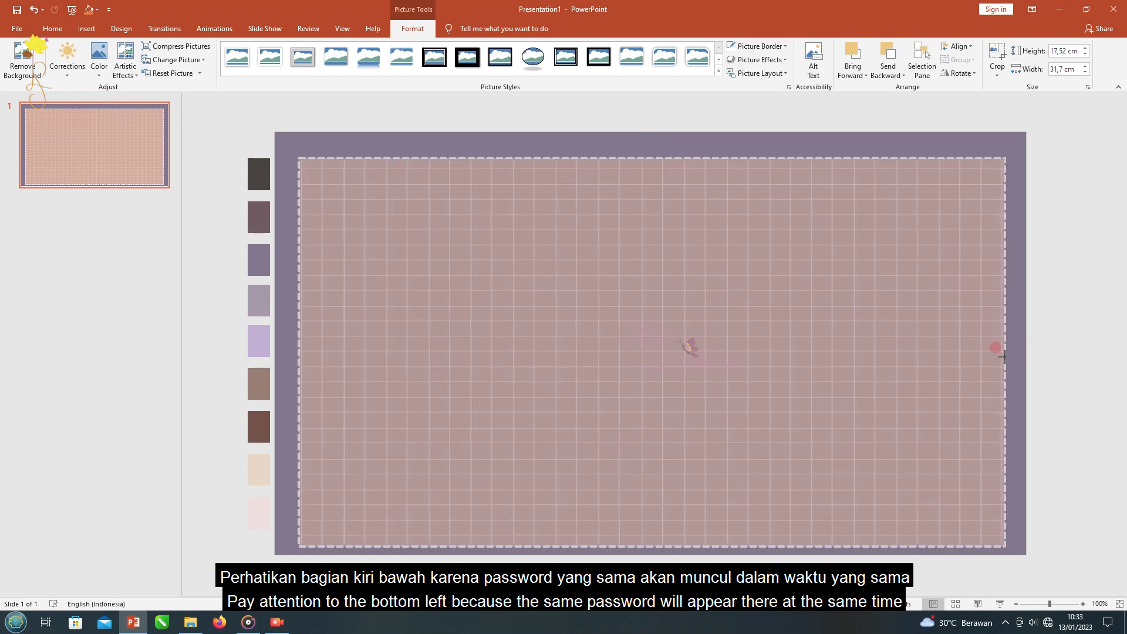
left_click_drag(644, 159, 646, 153)
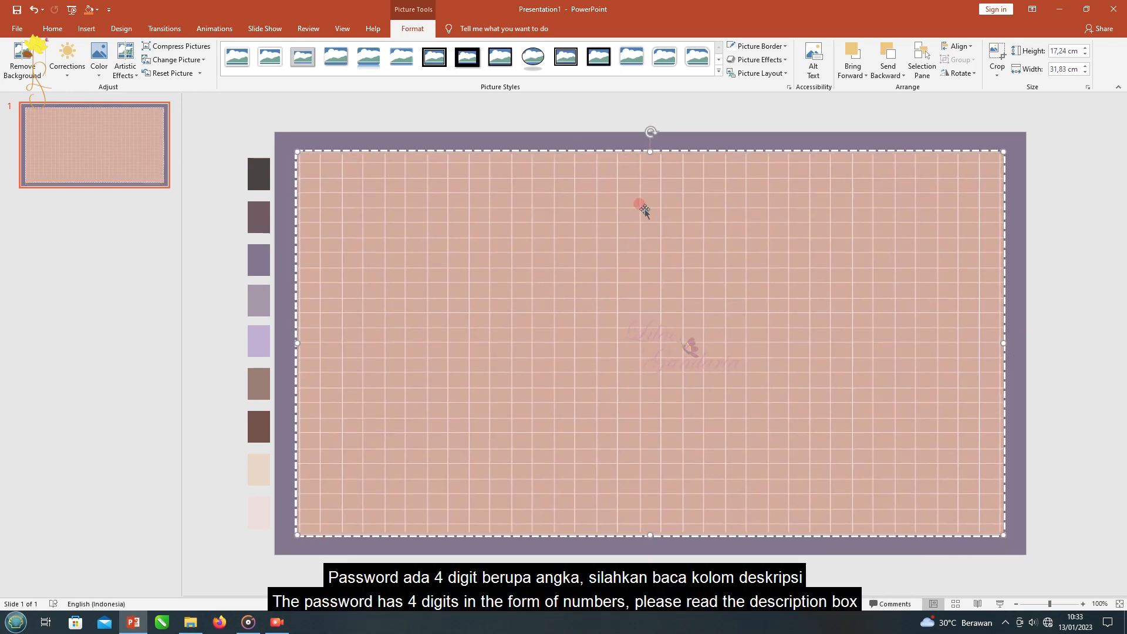
left_click(314, 120)
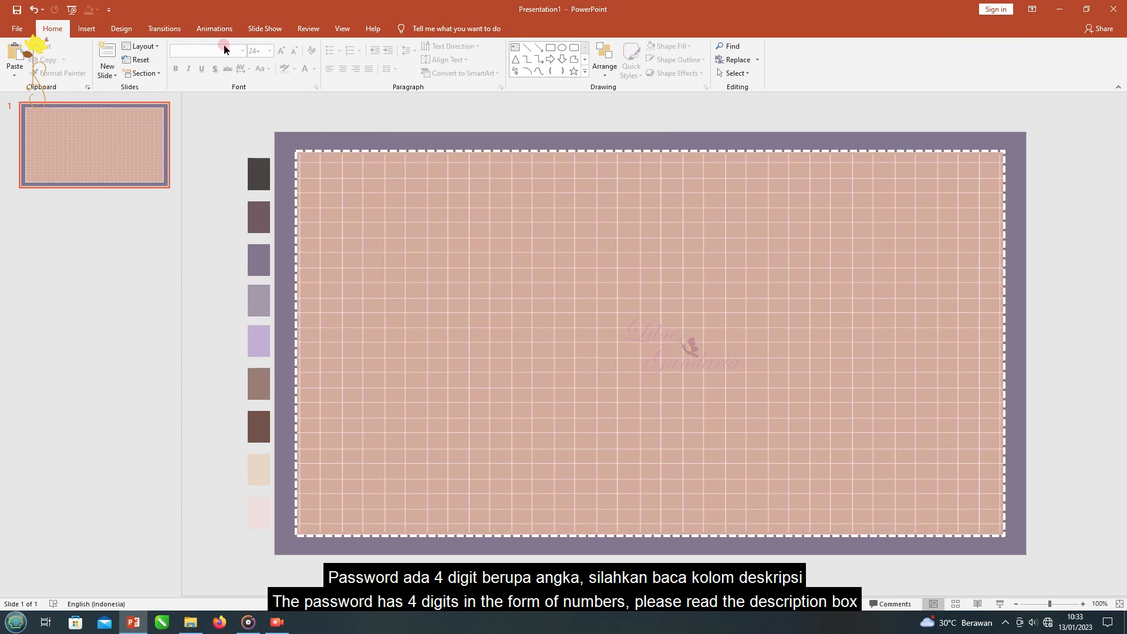
Step: Draw a Pie shape about 4.66 by 4.92 cm in the slide's left part and adjust it into an upright half circle
left_click(585, 74)
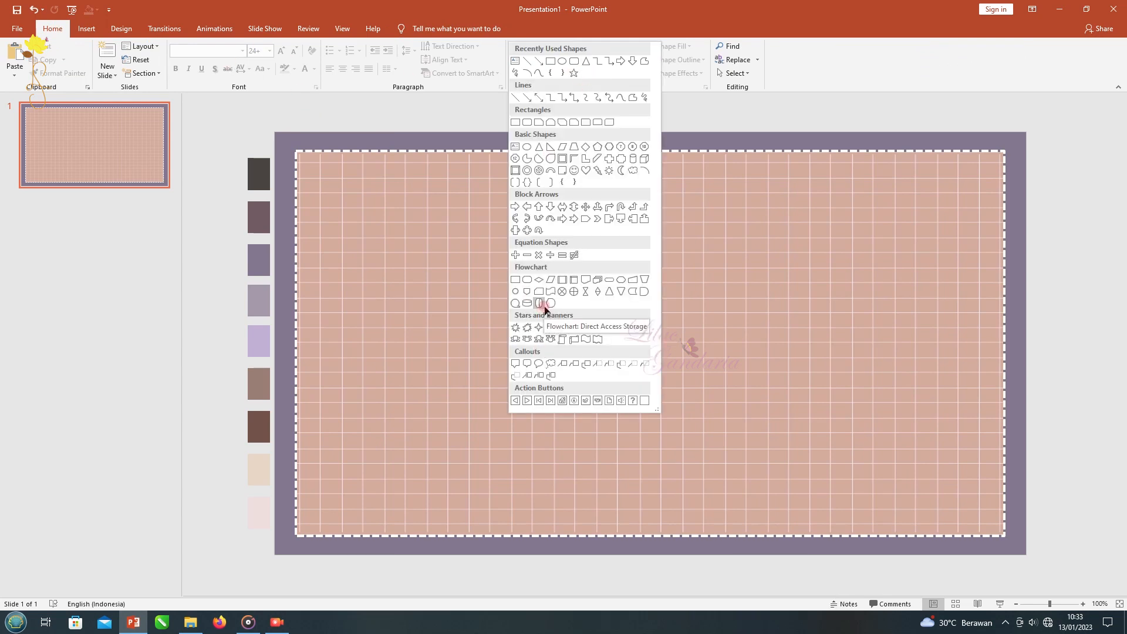
left_click(538, 159)
left_click(527, 160)
mouse_move(370, 232)
left_mouse_down()
mouse_move(455, 334)
mouse_move(480, 336)
left_mouse_up()
left_click_drag(429, 235, 361, 283)
left_click_drag(480, 286, 484, 285)
left_click_drag(368, 283, 369, 283)
left_click_drag(439, 250, 414, 333)
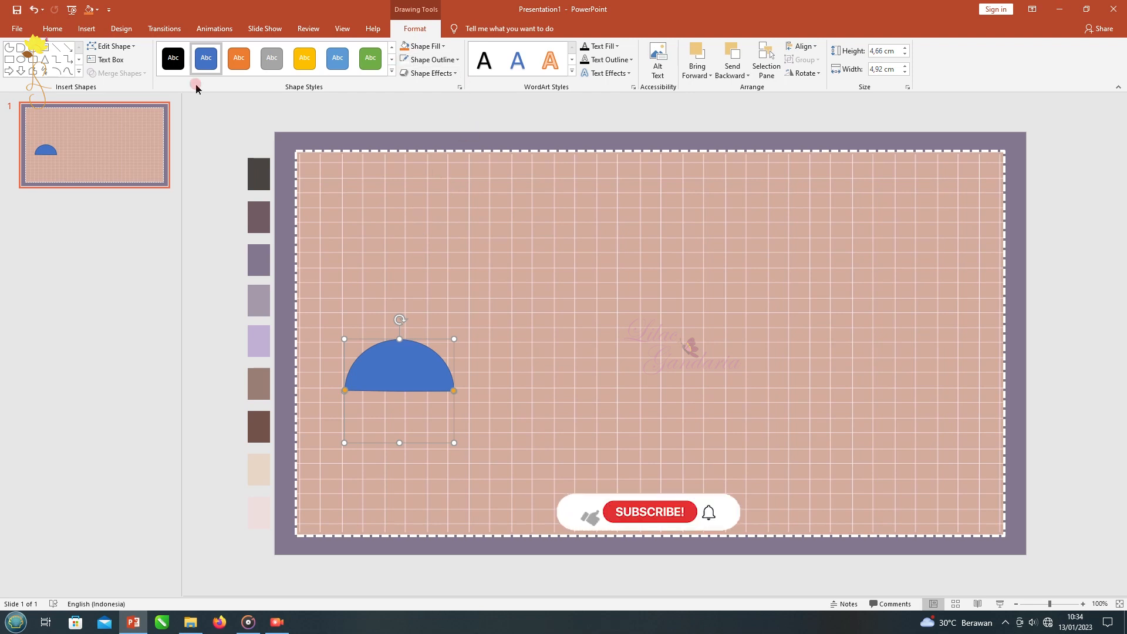
Step: Fill the half circle with the dark mauve sampled from the second palette swatch
left_click(422, 46)
left_click(471, 202)
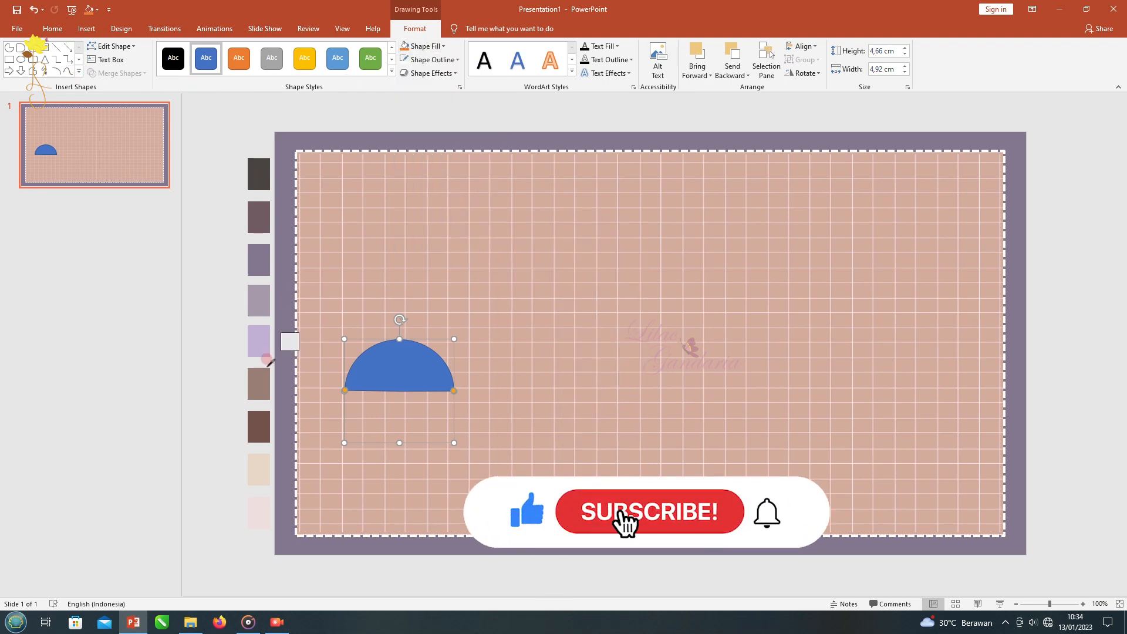
left_click(259, 216)
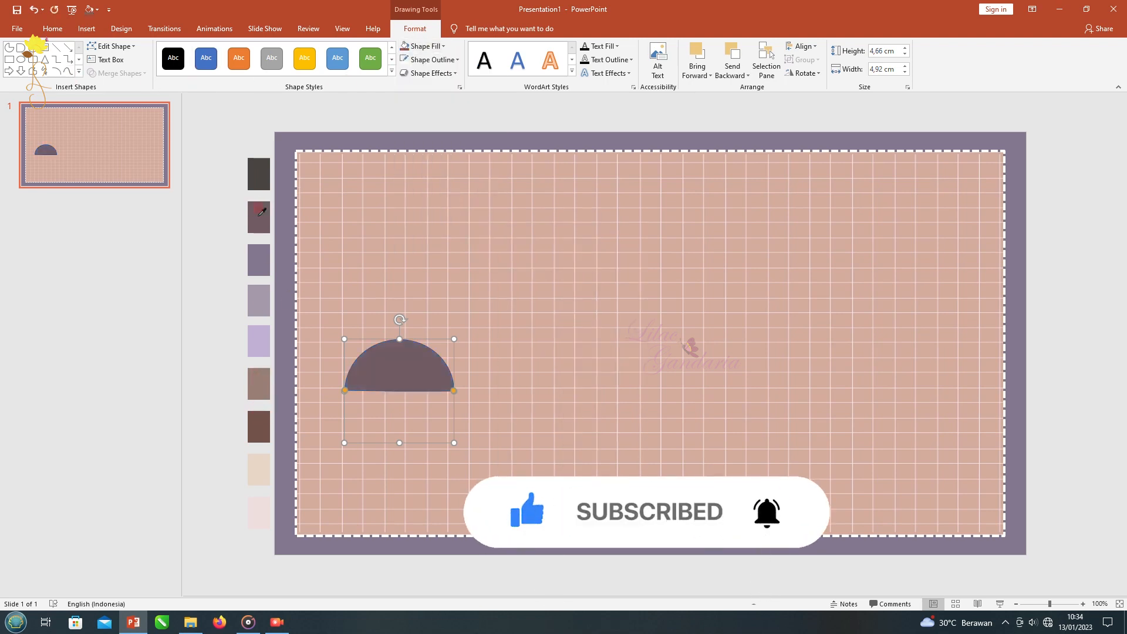
Step: Fill the half circle with the dark brown sampled from the seventh palette swatch and remove its outline
left_click(421, 45)
left_click(422, 214)
left_click(259, 418)
left_click(432, 59)
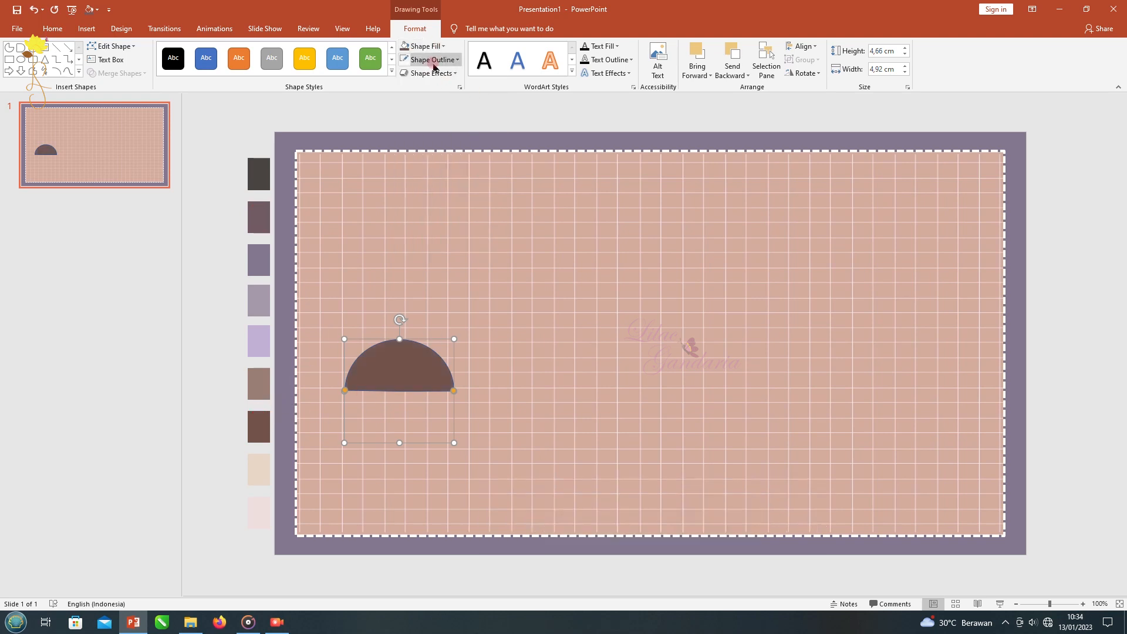
left_click(440, 178)
Step: Move the brown half circle into the lower-left corner of the grid picture and enlarge it slightly
left_click_drag(404, 377, 355, 528)
left_click_drag(415, 490, 415, 455)
left_click_drag(355, 497, 352, 511)
scroll(360, 509, "down", 1)
left_click(301, 128)
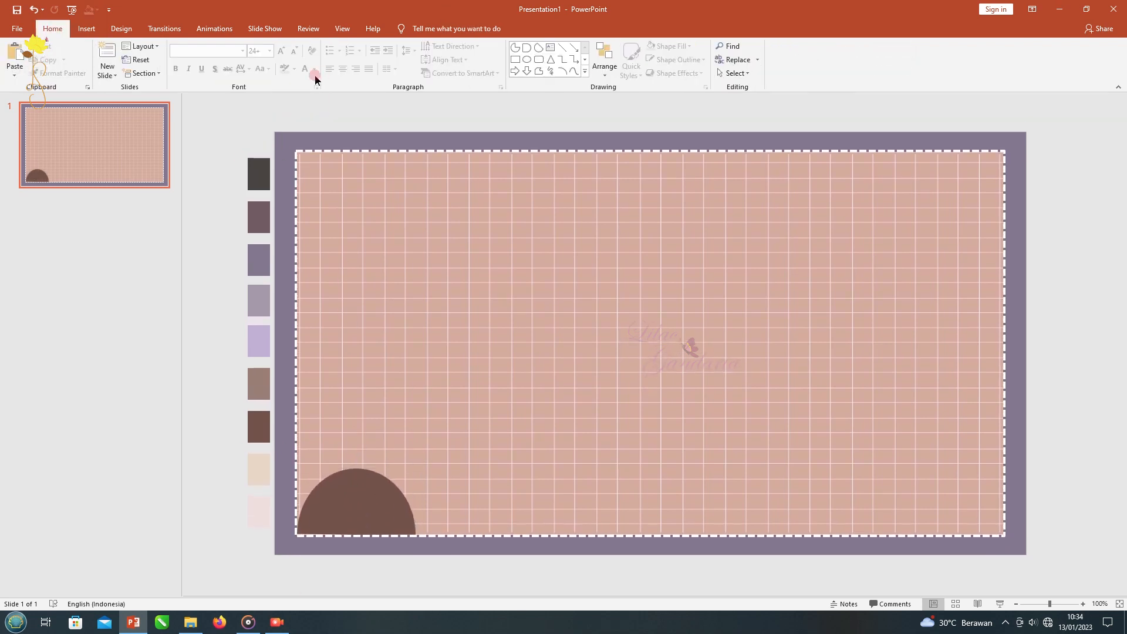
Step: Draw three circles around the half circle, about 2.9 cm overlapping it, 2.6 cm above, and a smaller one on the right
left_click(526, 60)
left_click_drag(305, 438, 368, 504)
left_click(21, 59)
mouse_move(310, 369)
left_mouse_down()
mouse_move(368, 426)
mouse_move(425, 442)
left_mouse_up()
Step: Fill the lowest circle with the light lilac sampled from the fifth palette swatch and remove its outline
left_click(339, 391)
left_click(417, 46)
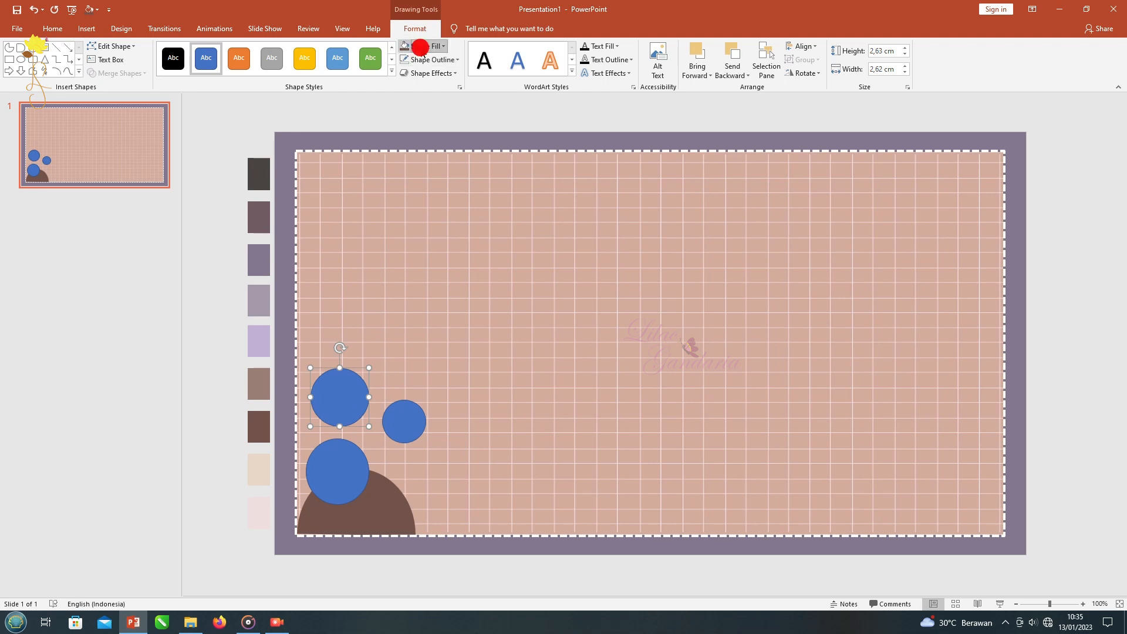
left_click(335, 473)
left_click(335, 472)
left_click(418, 46)
left_click(410, 204)
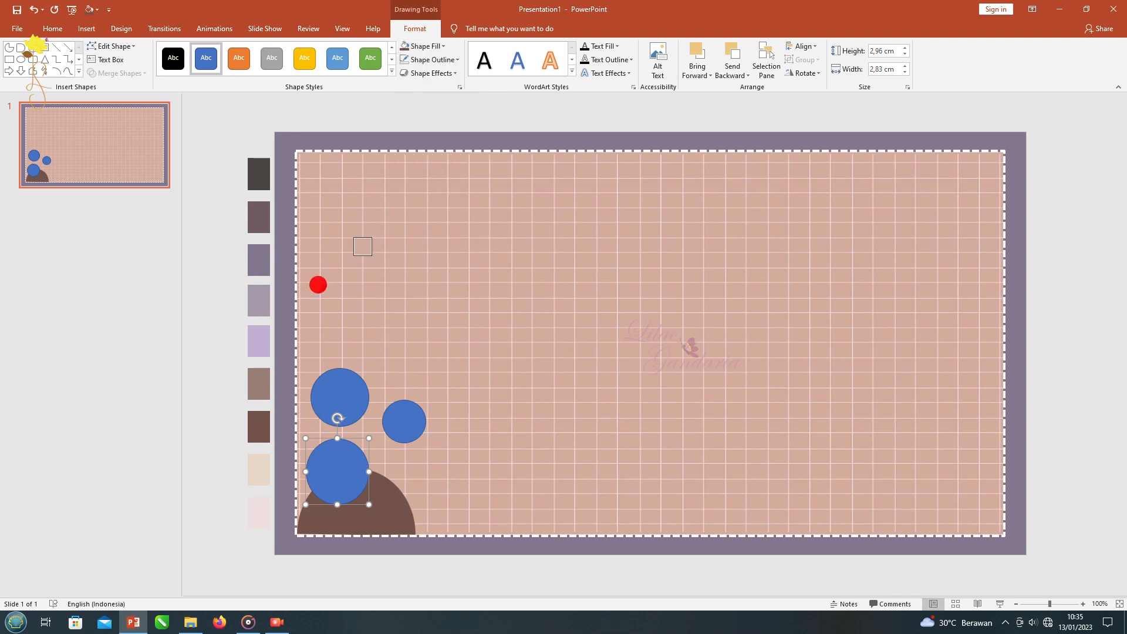
left_click(257, 342)
left_click(420, 60)
left_click(424, 187)
Step: Color the small right circle's outline and fill with the grayish lilac of the fourth palette swatch
left_click(401, 424)
left_click(433, 60)
left_click(428, 217)
left_click(262, 291)
left_click(420, 46)
left_click(403, 161)
left_click(417, 123)
Step: Fill the uppermost circle with the recently used dark mauve and remove its outline
left_click(340, 388)
left_click(420, 46)
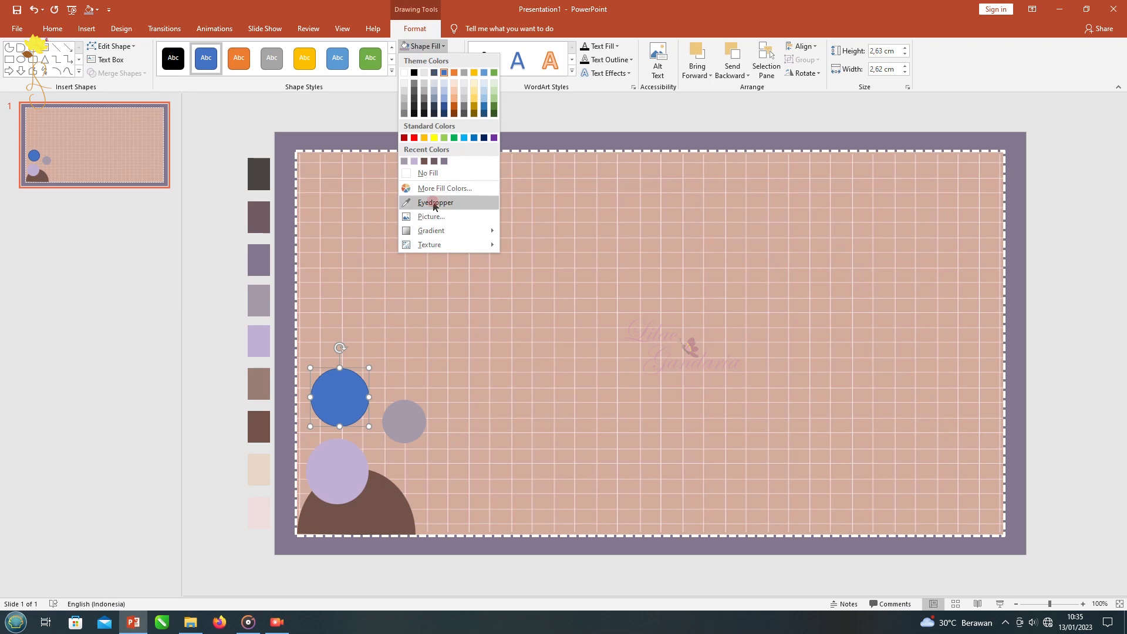
left_click(435, 161)
left_click(431, 60)
left_click(434, 187)
left_click(221, 294)
Step: Insert the leaf branch picture g.png and enlarge it slightly
left_click(86, 29)
left_click(76, 60)
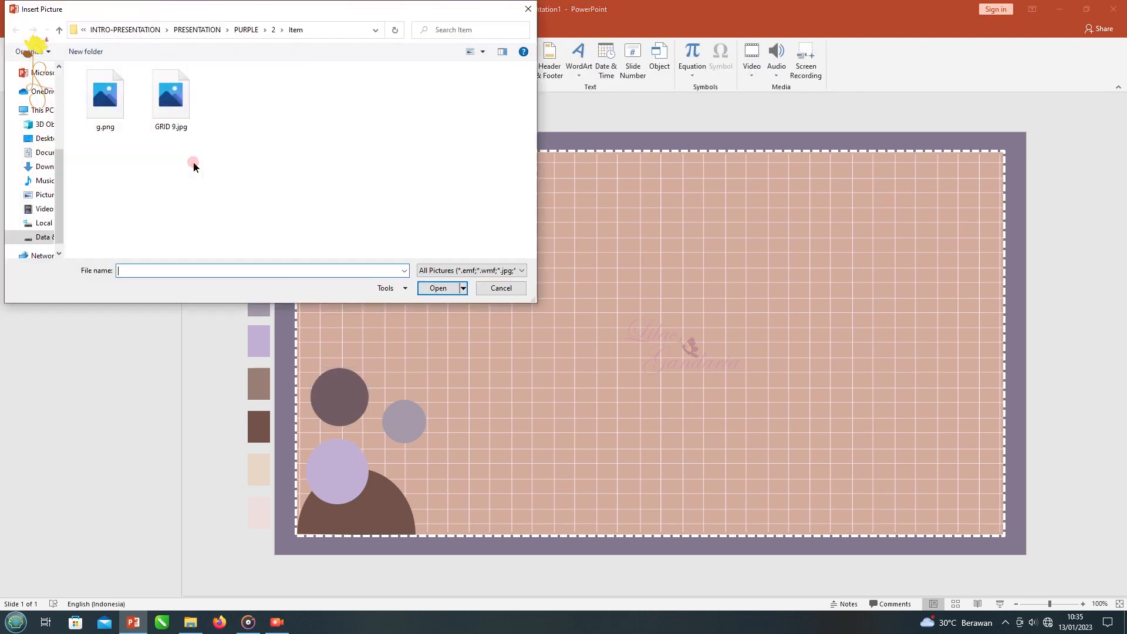
double_click(108, 100)
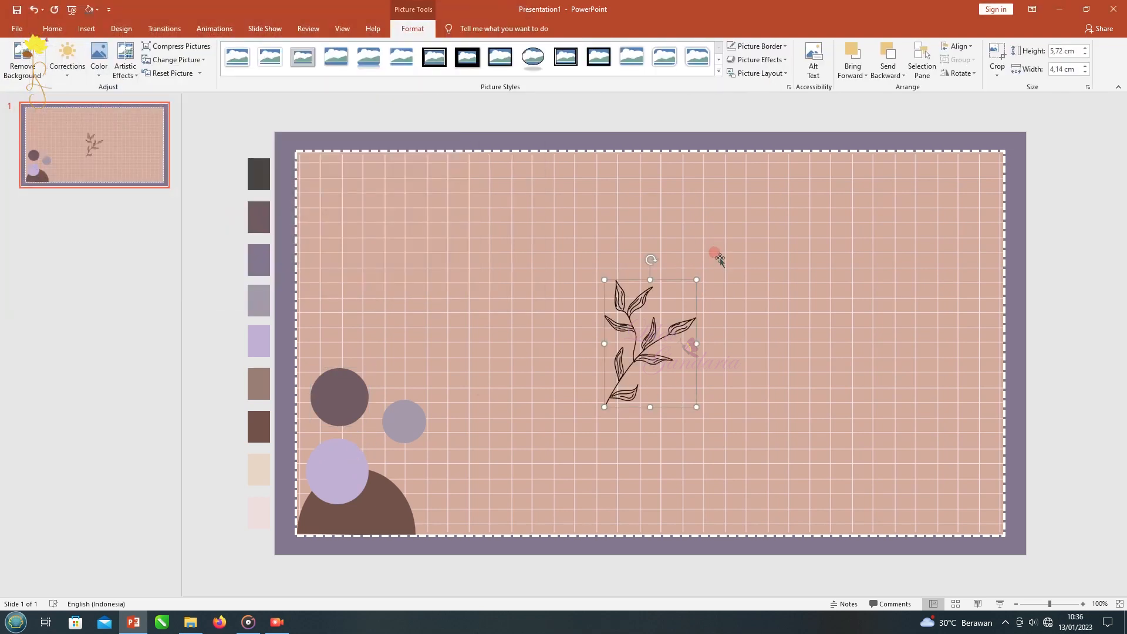
left_click_drag(720, 260, 707, 249)
Step: Reduce the size of the brown half circle, keeping it in the lower-left corner
left_click_drag(206, 310, 274, 428)
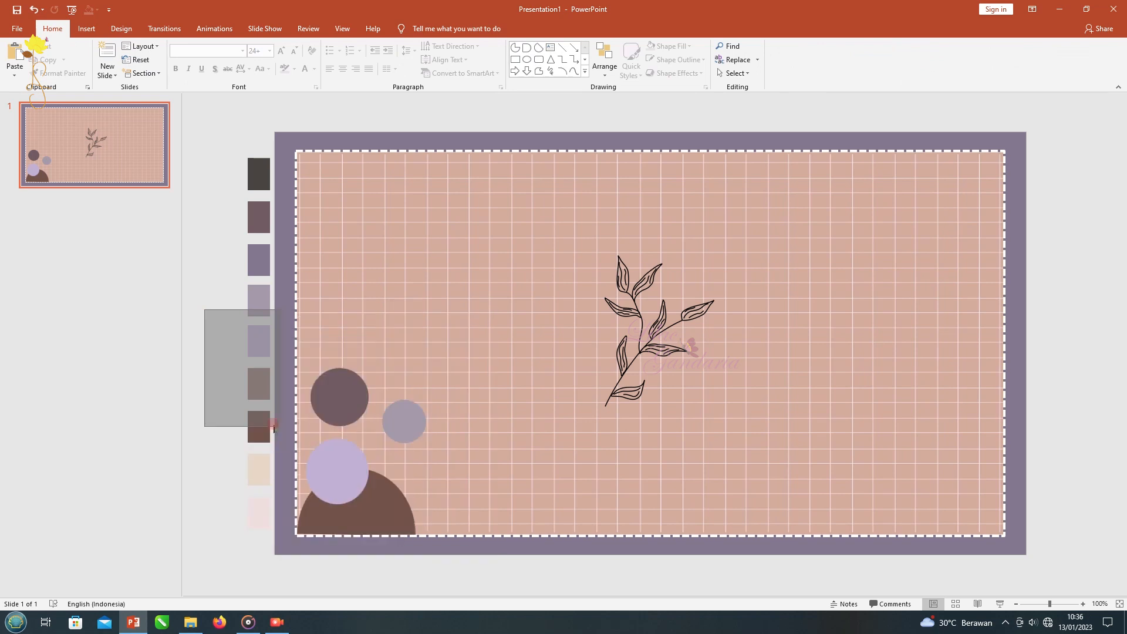
left_click(393, 513)
left_click_drag(416, 450, 403, 486)
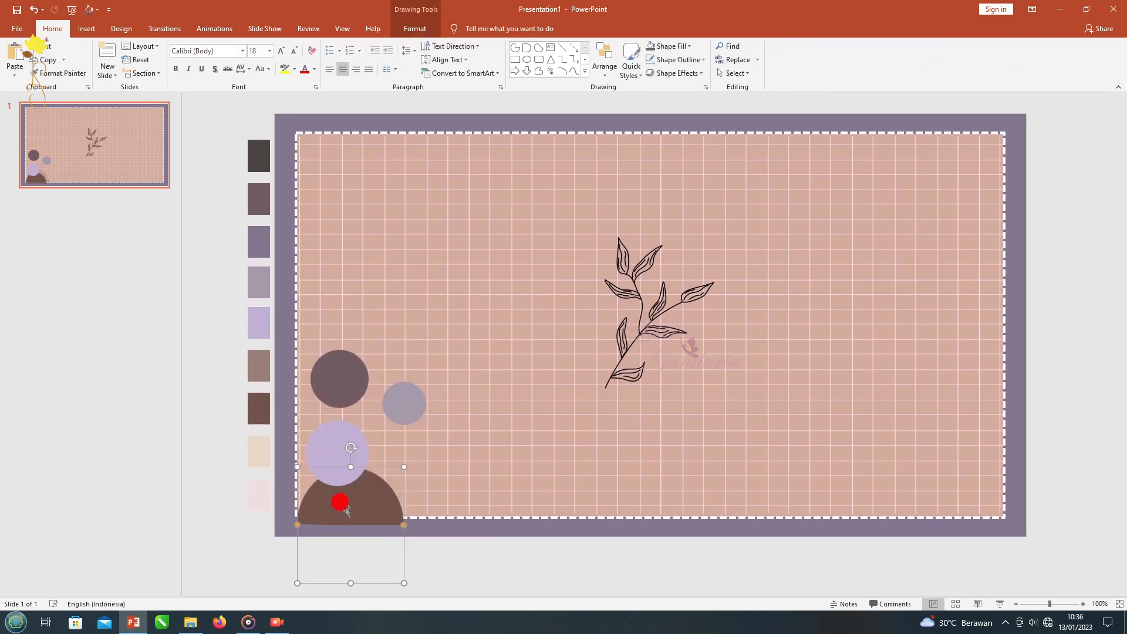
Step: Place the leaf branch over the circles and half circle, sized about 8.26 by 5.99 cm
left_click_drag(204, 272, 479, 593)
left_click_drag(700, 289, 464, 351)
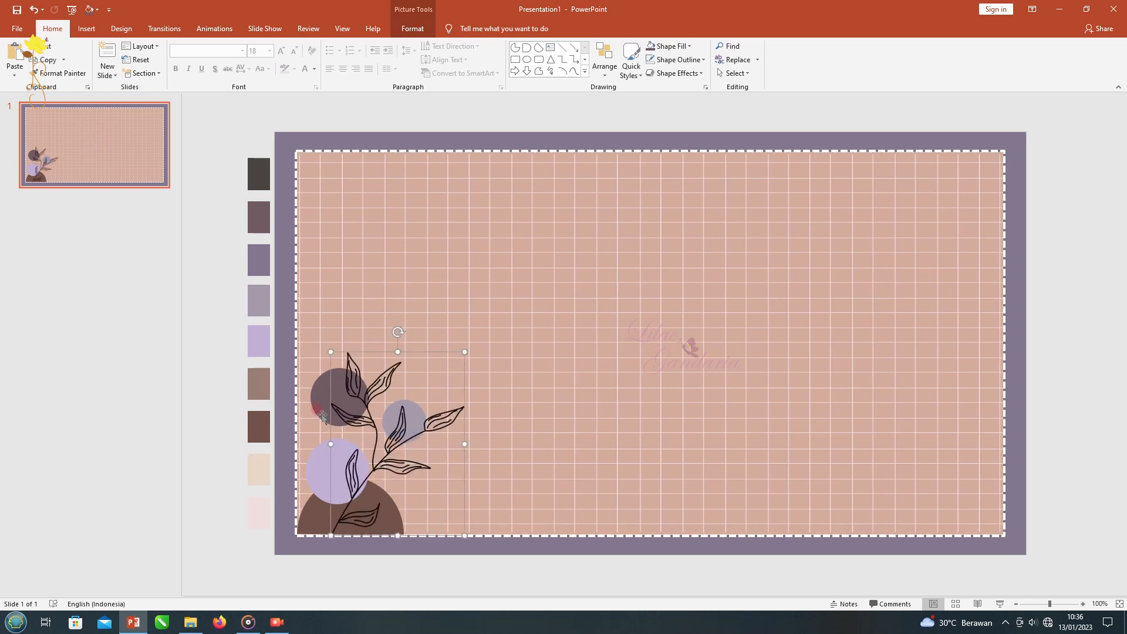
left_click_drag(185, 317, 328, 467)
Step: Move the small grayish lilac circle slightly down behind the leaf branch
left_click(411, 408)
left_click_drag(495, 581, 359, 386)
key("Down")
key("Down")
key("Down")
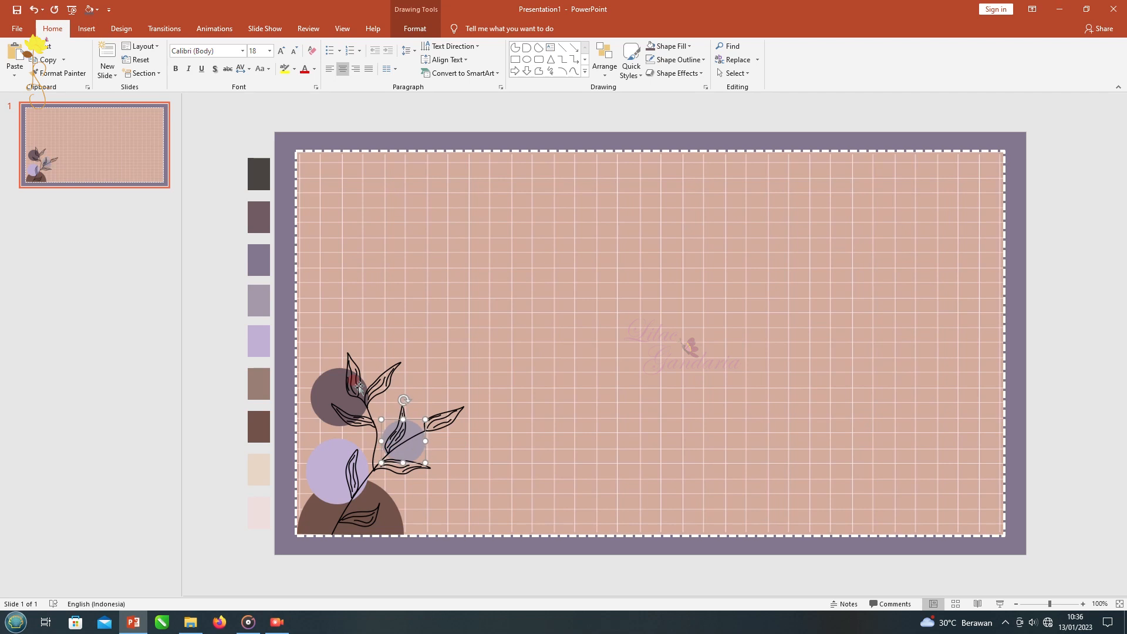
Step: Apply a shadow effect to the three circles and the brown half circle together
left_click(342, 477)
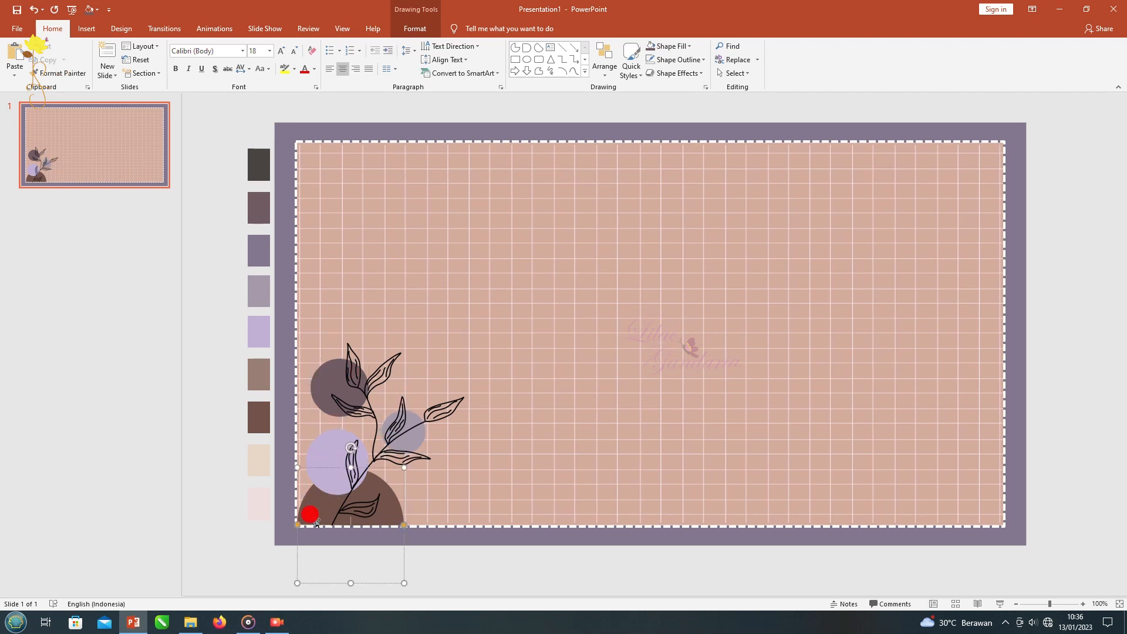
left_click(345, 399, "shift")
left_click_drag(479, 574, 282, 409)
left_click(304, 520)
scroll(304, 519, "down", 1)
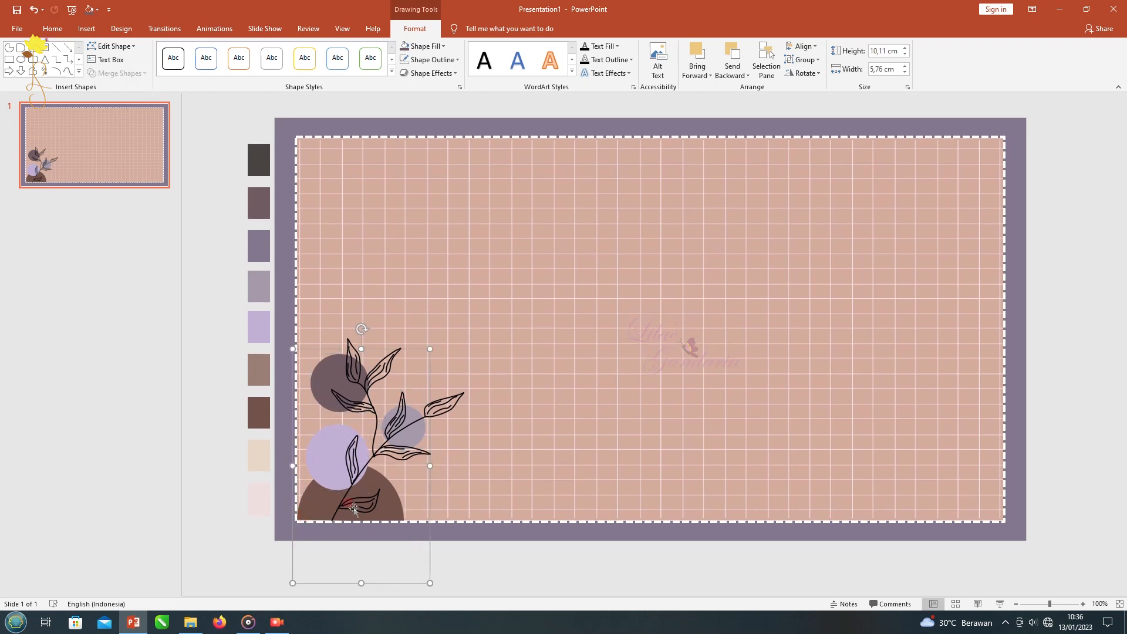
left_click(428, 72)
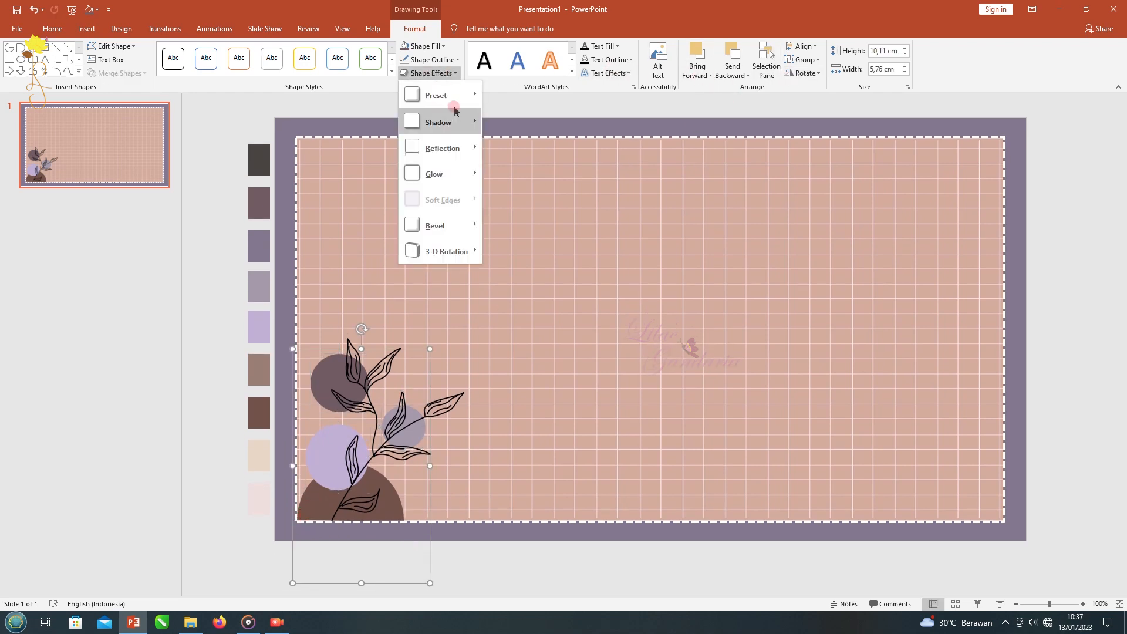
mouse_move(440, 122)
left_click(649, 115)
scroll(649, 131, "up", 1)
Step: Apply a shadow effect to the leaf branch picture
left_click(399, 411)
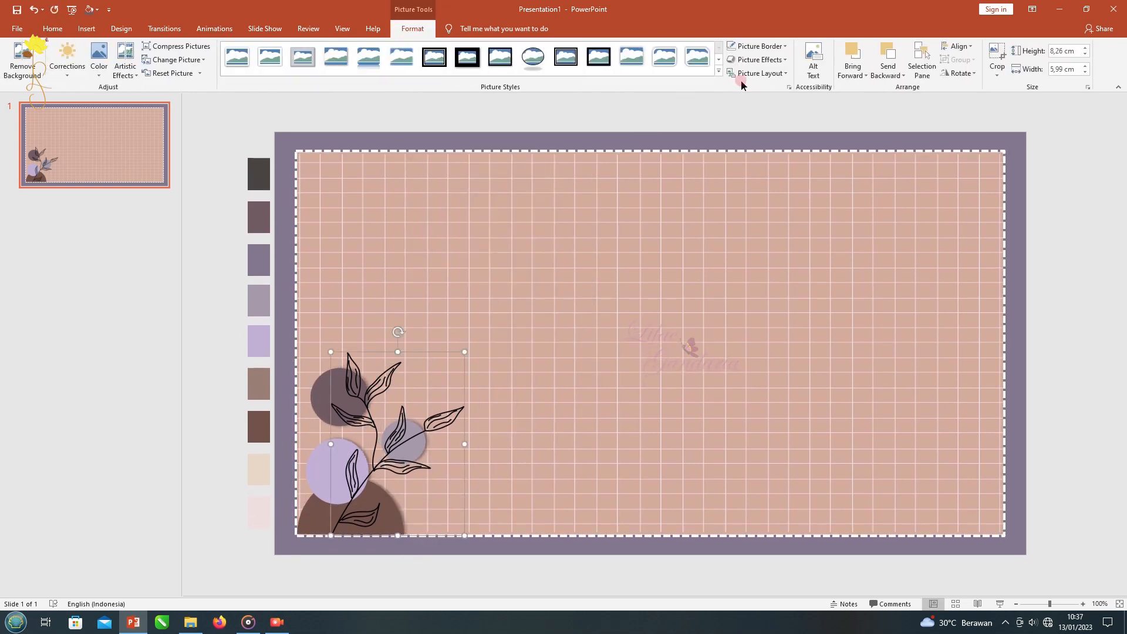
left_click(757, 59)
left_click(319, 214)
left_click(239, 142)
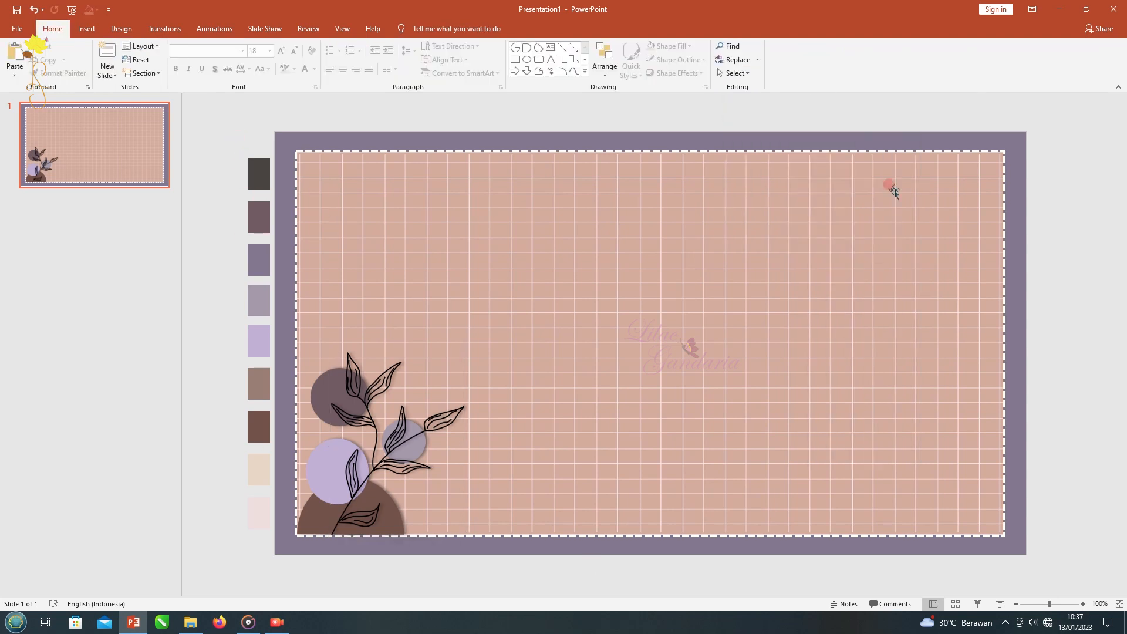
Step: Insert a block arc of 2.54 by 2.54 cm near the upper middle of the slide
left_click(585, 72)
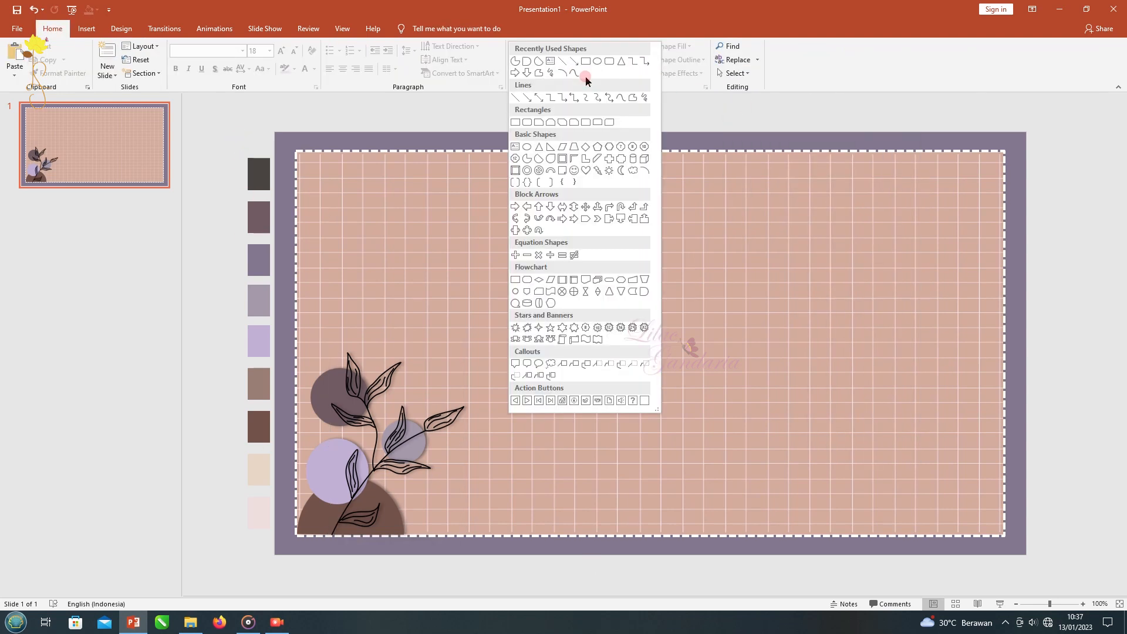
left_click(551, 183)
left_click(549, 174)
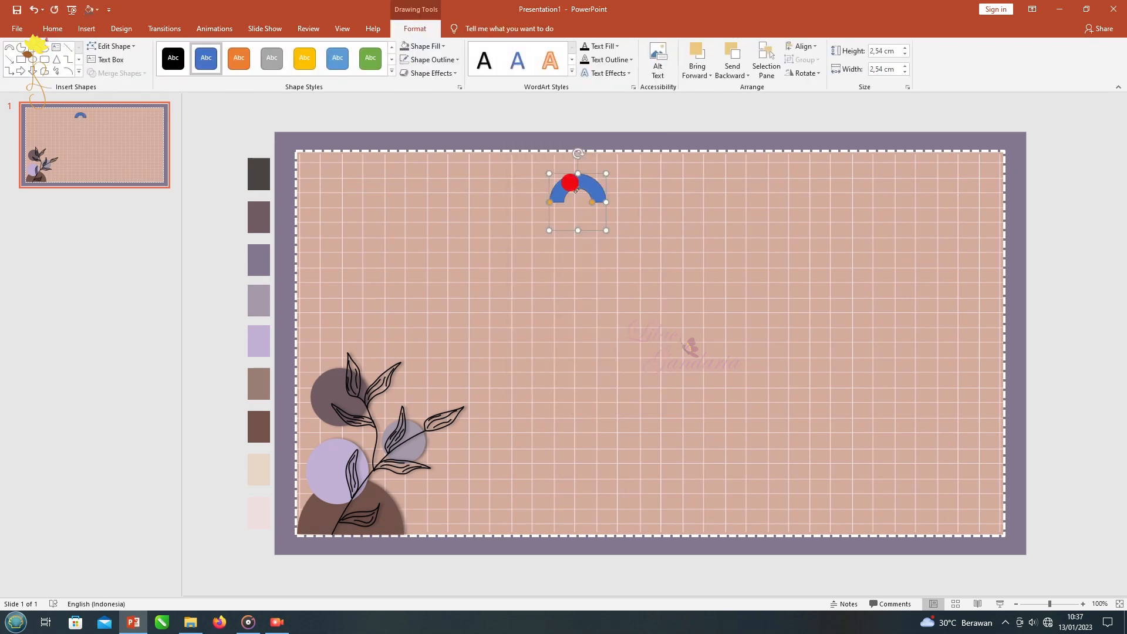
left_click_drag(569, 193, 722, 162)
left_click_drag(685, 282, 684, 279)
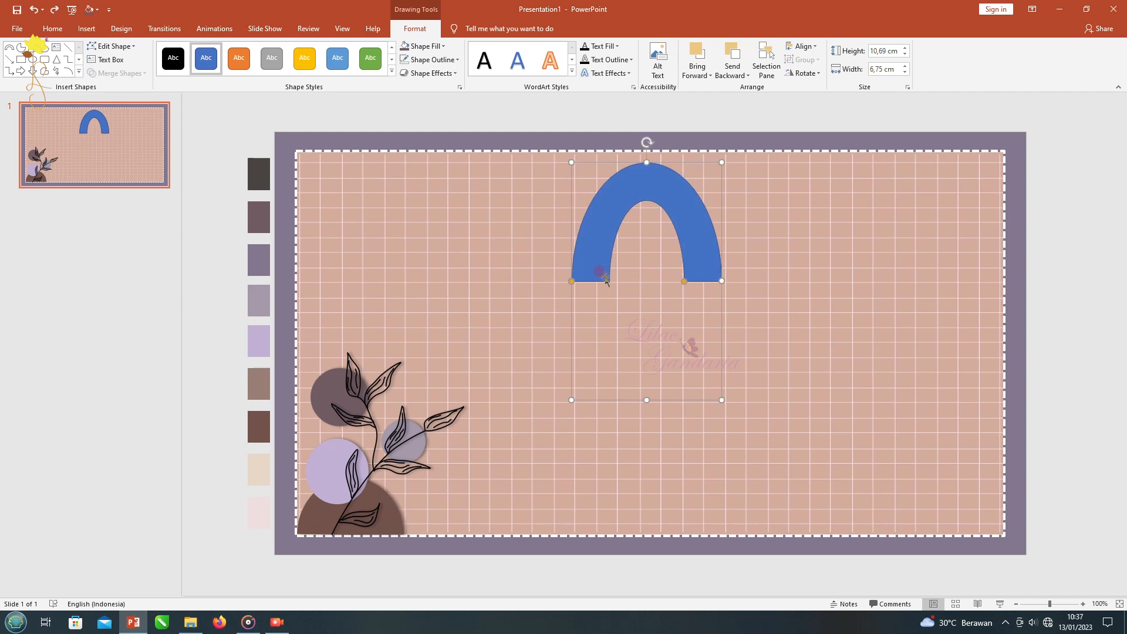
key("ctrl+z")
key("ctrl+z")
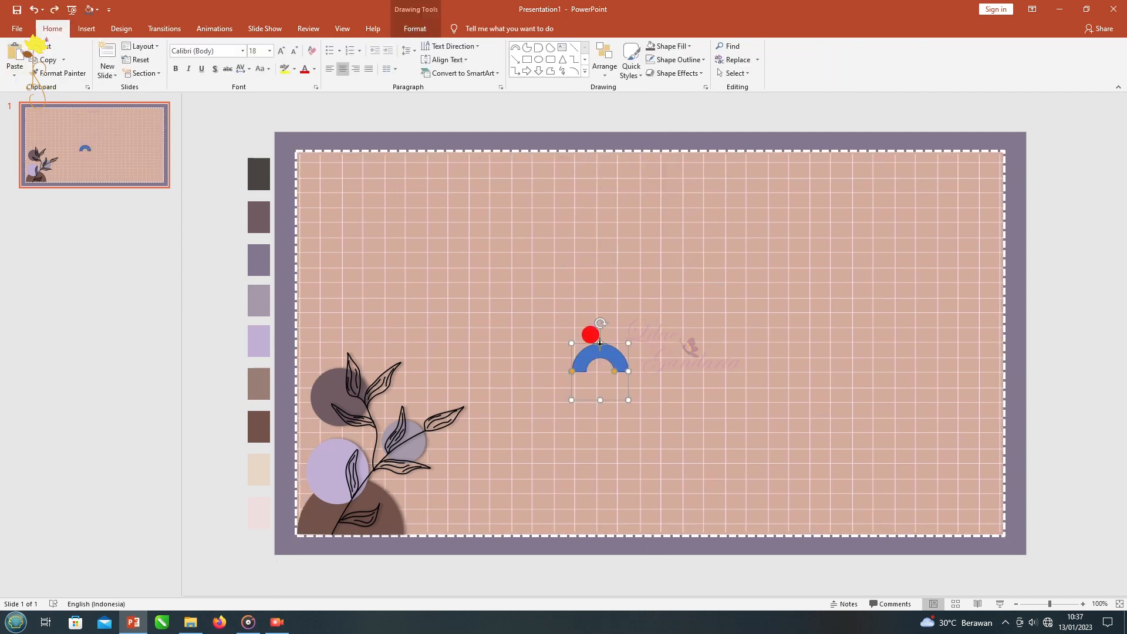
Step: Stretch the block arc into a tall arch about 9.45 cm high and 5.58 cm wide, with a thin band
left_click_drag(600, 343, 600, 190)
mouse_move(631, 297)
left_mouse_down()
mouse_move(669, 304)
mouse_move(644, 294)
mouse_move(654, 300)
left_mouse_up()
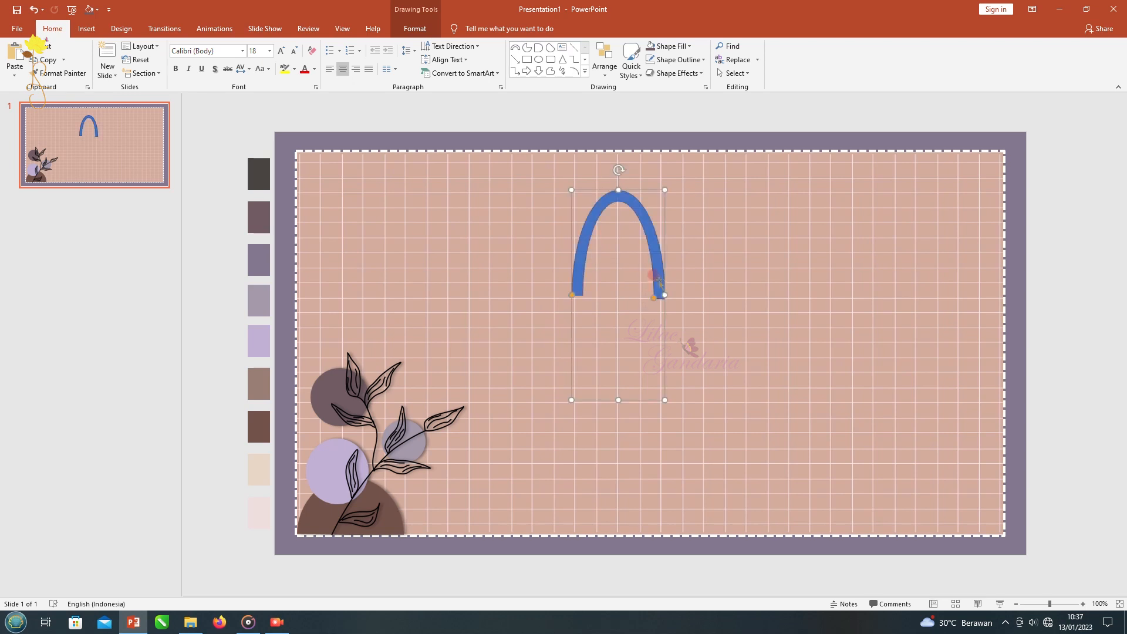
left_click_drag(672, 299, 680, 297)
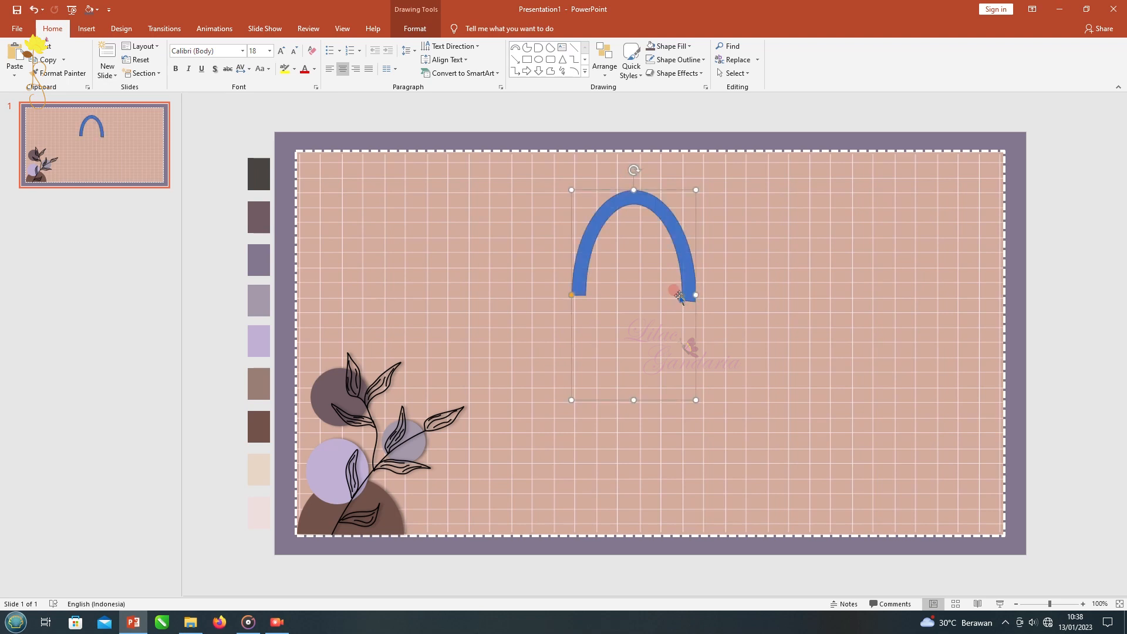
Step: Paste a copy of the arch, shrink it and centre it inside the outer arch
key("ctrl+v")
left_click_drag(705, 199, 666, 291)
left_click_drag(626, 222, 630, 227)
left_click_drag(634, 389, 635, 375)
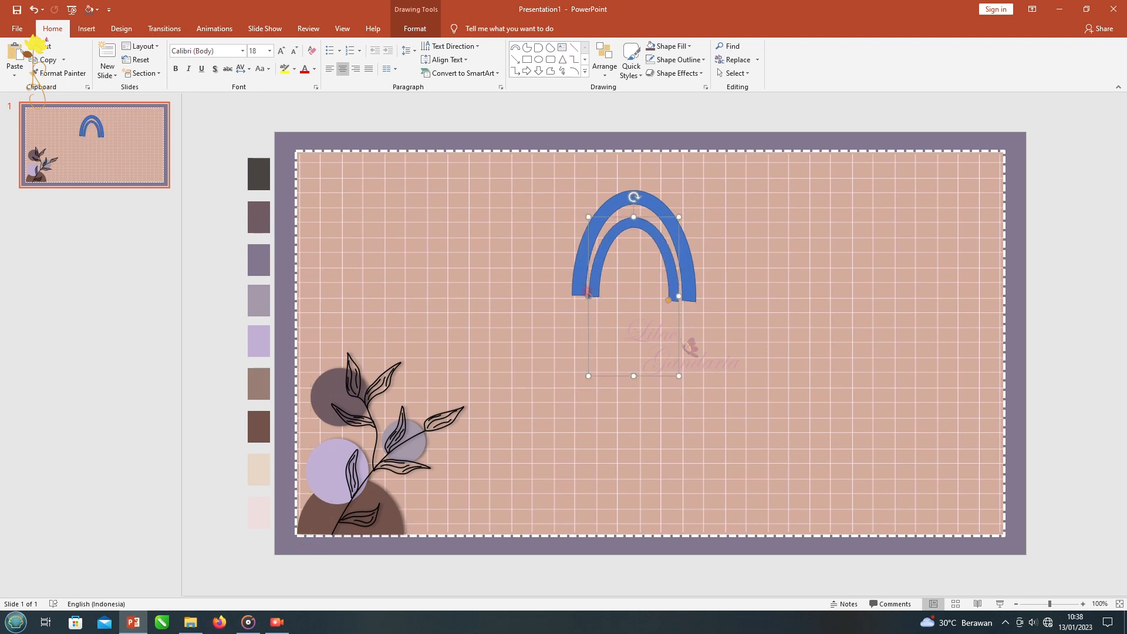
left_click_drag(679, 295, 675, 295)
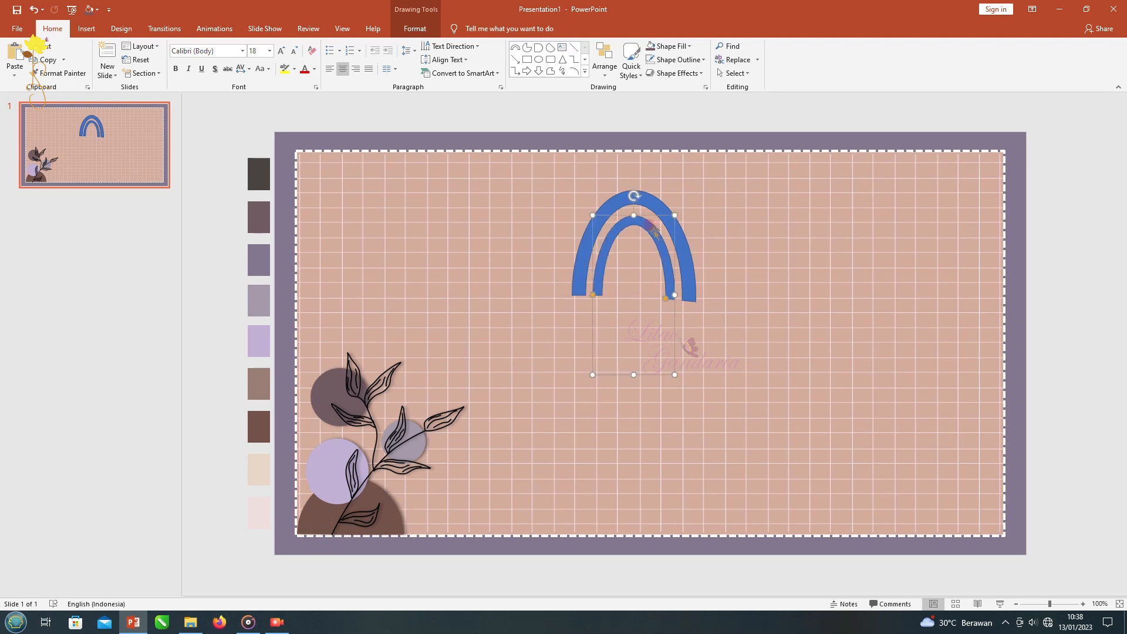
Step: Paste another arch, shrink it further and nest it centred inside the two existing arches
key("ctrl+v")
left_click_drag(704, 199, 643, 250)
left_click_drag(612, 409, 614, 368)
left_click_drag(597, 258, 625, 250)
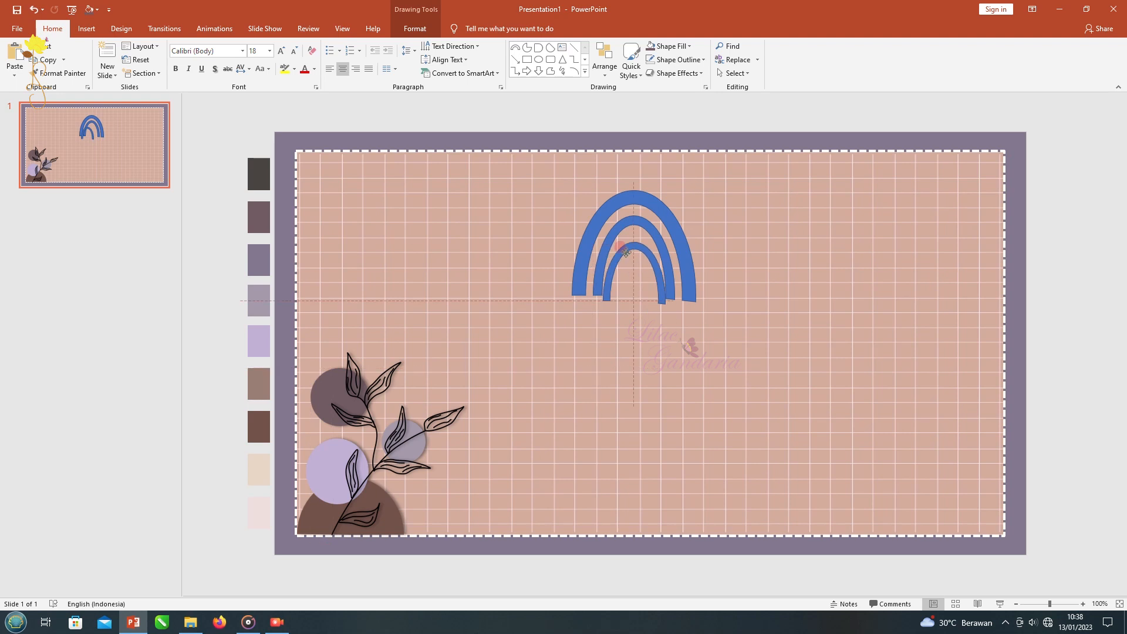
left_click(670, 296)
left_click(633, 242)
left_click_drag(665, 295, 648, 259)
Step: Fill the outermost arch with the recently used dark brown
left_click(616, 196)
left_click(650, 47)
left_click(650, 60)
left_click(675, 46)
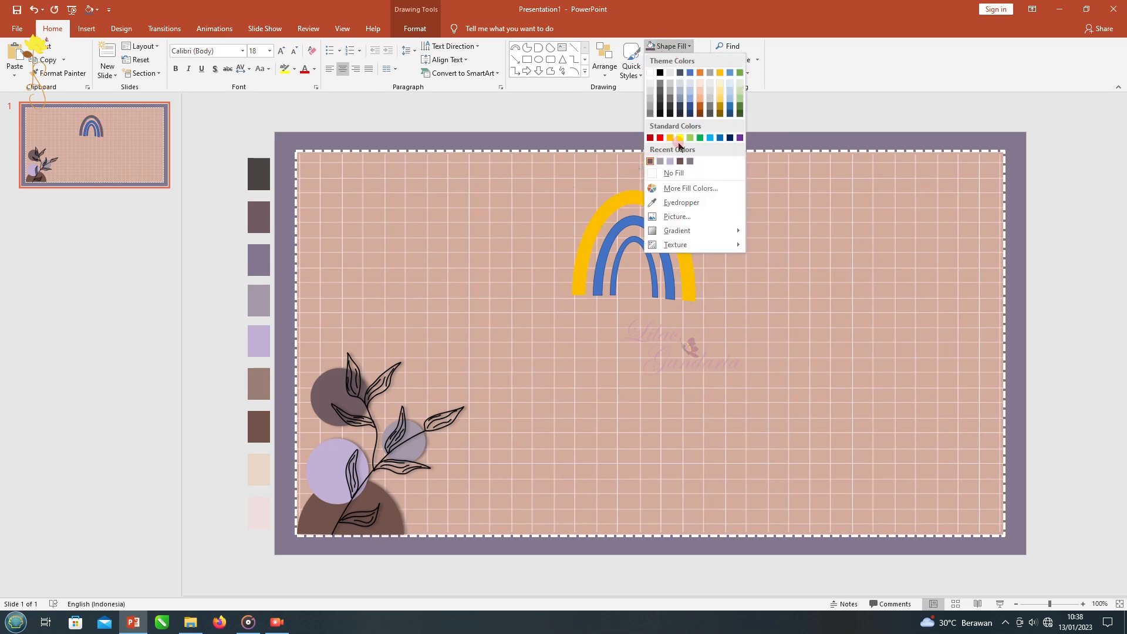
left_click(679, 161)
Step: Fill the middle arch with the beige sampled from the palette squares beside the slide
left_click(632, 223)
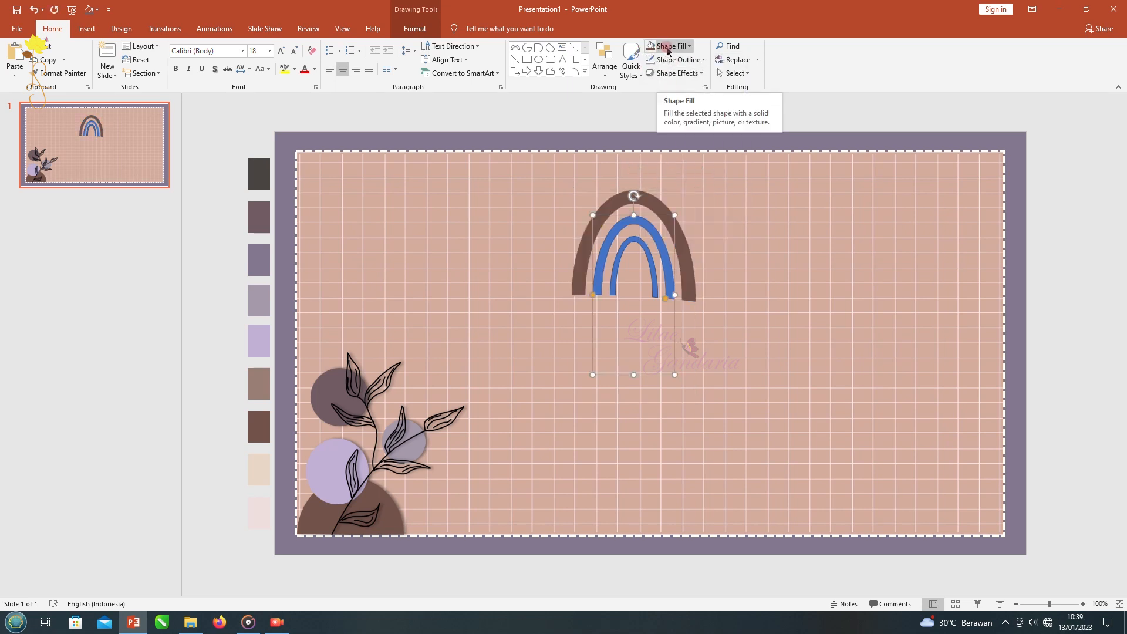
left_click(667, 50)
left_click(681, 202)
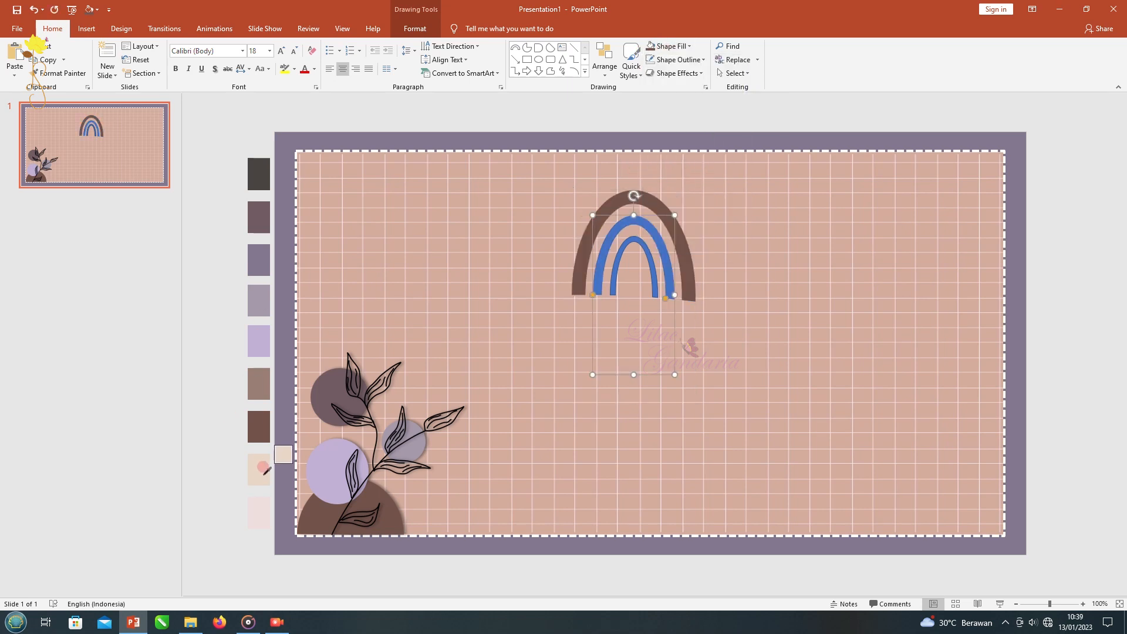
left_click(263, 467)
Step: Using the eyedropper, fill the middle arch with the palette's pale pink and the innermost arch with its light lilac
left_click(669, 47)
left_click(681, 202)
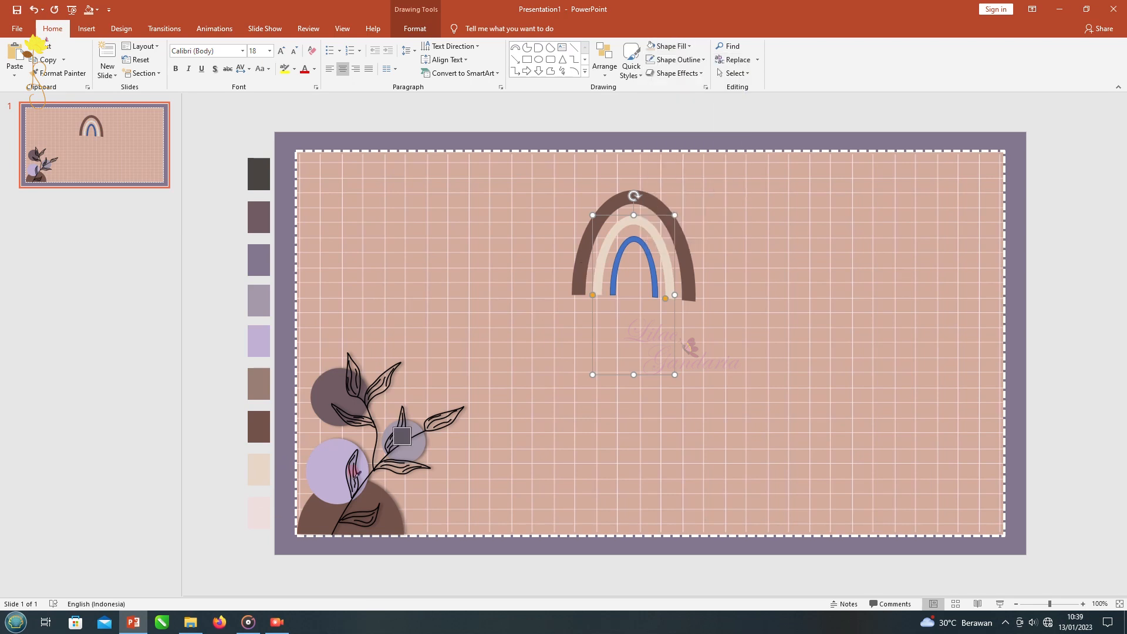
left_click(649, 262)
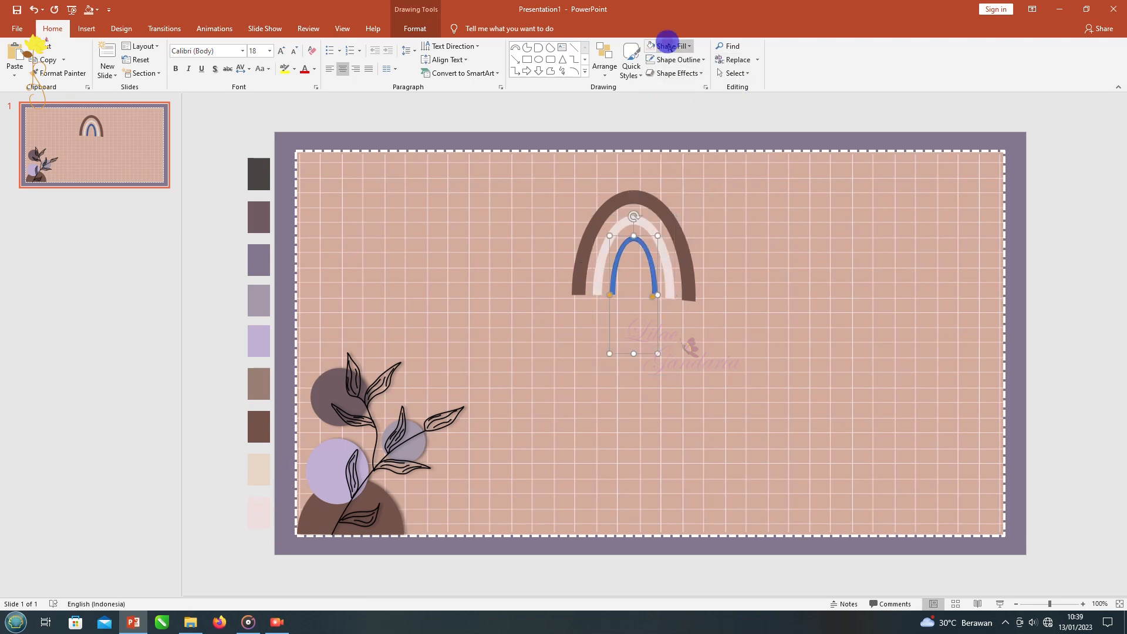
left_click(669, 46)
left_click(680, 202)
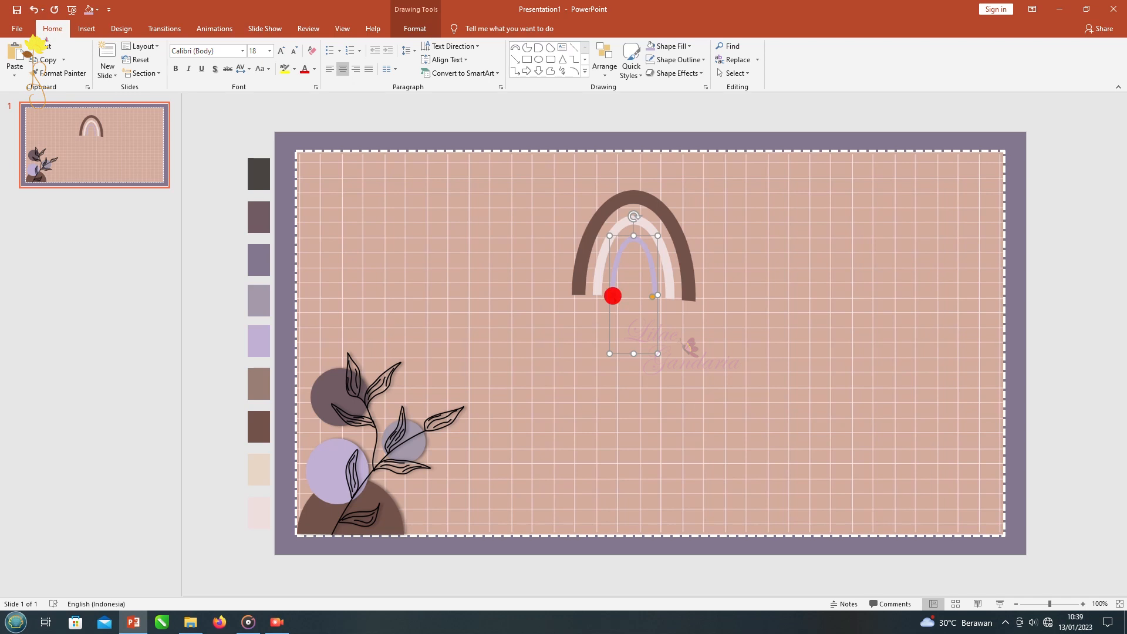
Step: Group the three arches and flip the group vertically
left_click(649, 294)
left_click(606, 207)
left_click(415, 28)
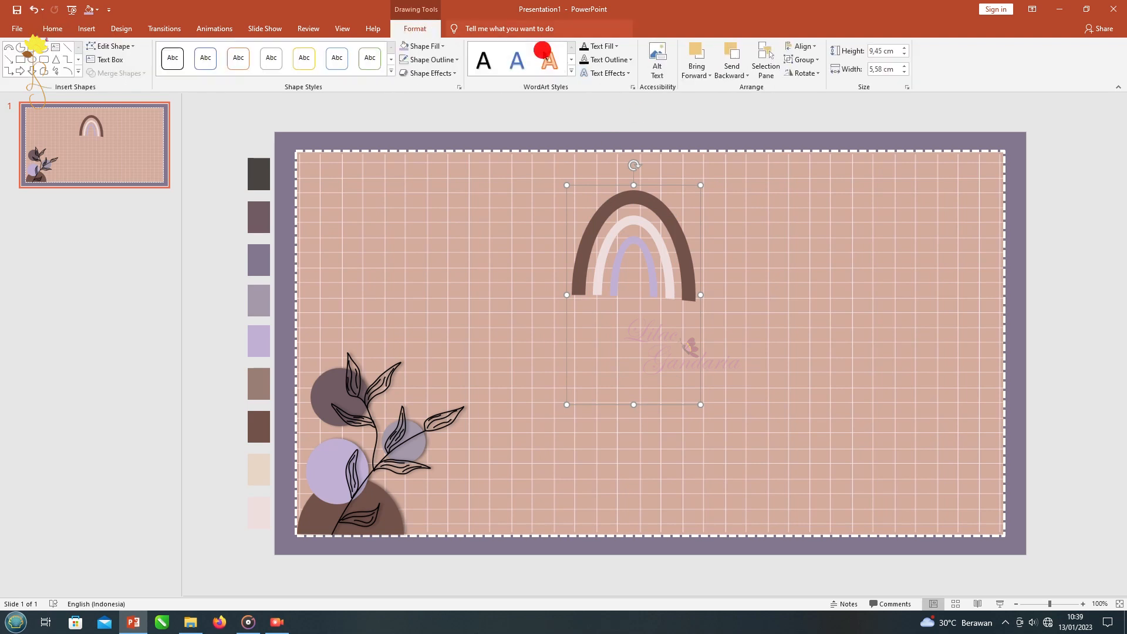
left_click(803, 73)
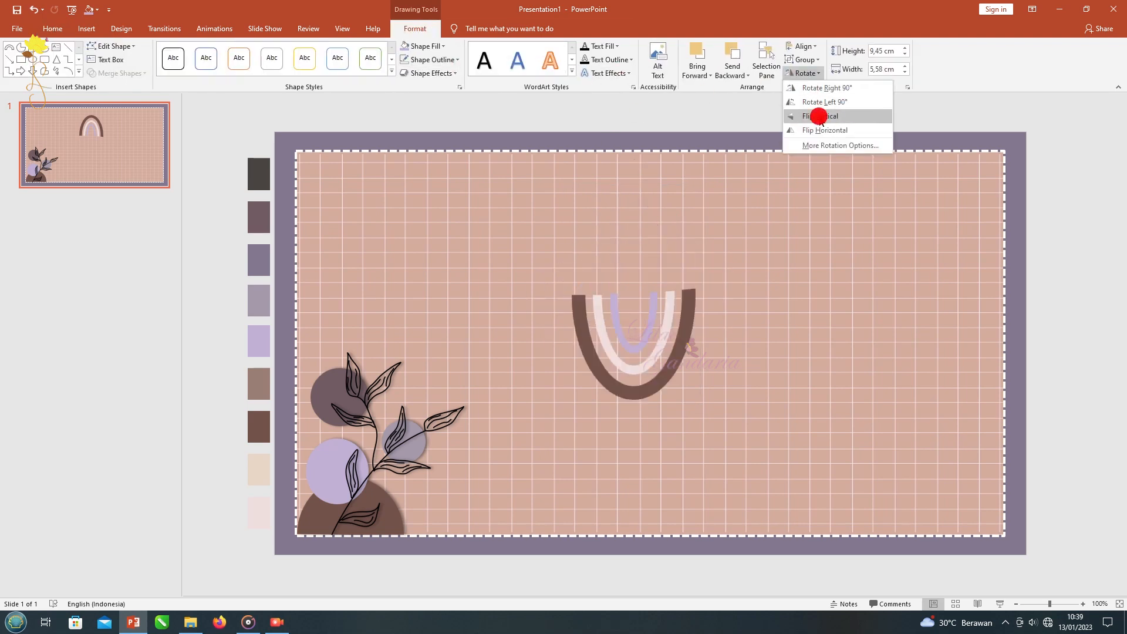
Step: Apply a shadow effect to the three flipped arches
left_click(624, 354)
left_click(679, 314)
left_click(705, 347)
left_click(697, 343)
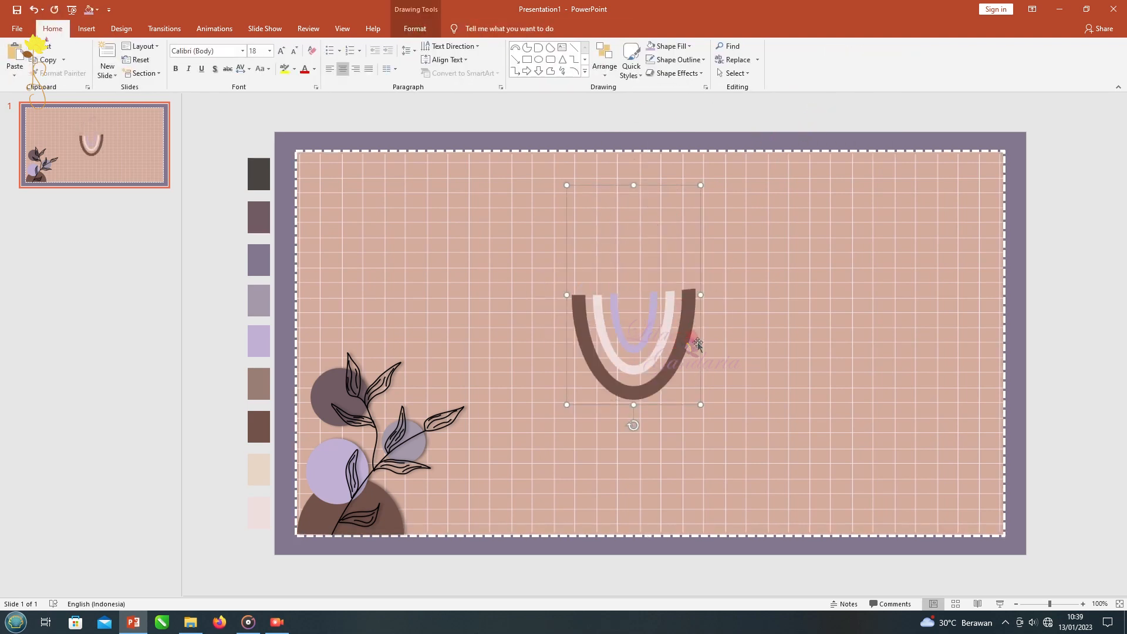
left_click(675, 73)
mouse_move(663, 122)
left_click(745, 182)
Step: Move the arches into the slide's upper-right corner inside the dashed border and widen them to about 6.58 cm
left_click_drag(700, 348, 1008, 210)
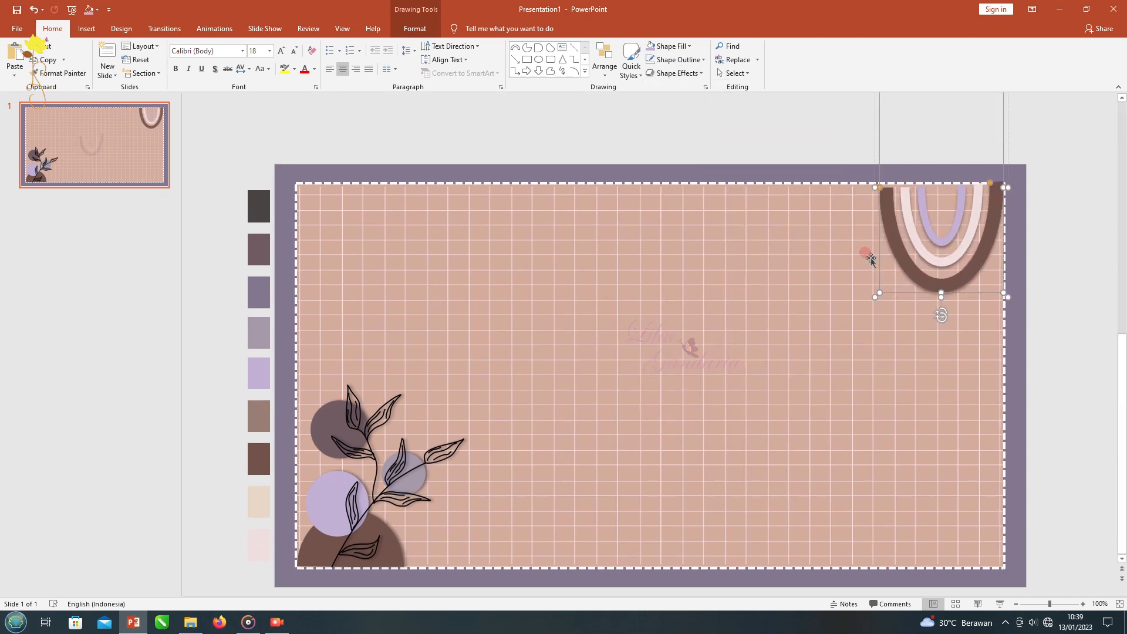
scroll(859, 179, "down", 1)
left_click(1050, 197)
scroll(998, 206, "up", 1)
scroll(1051, 217, "down", 1)
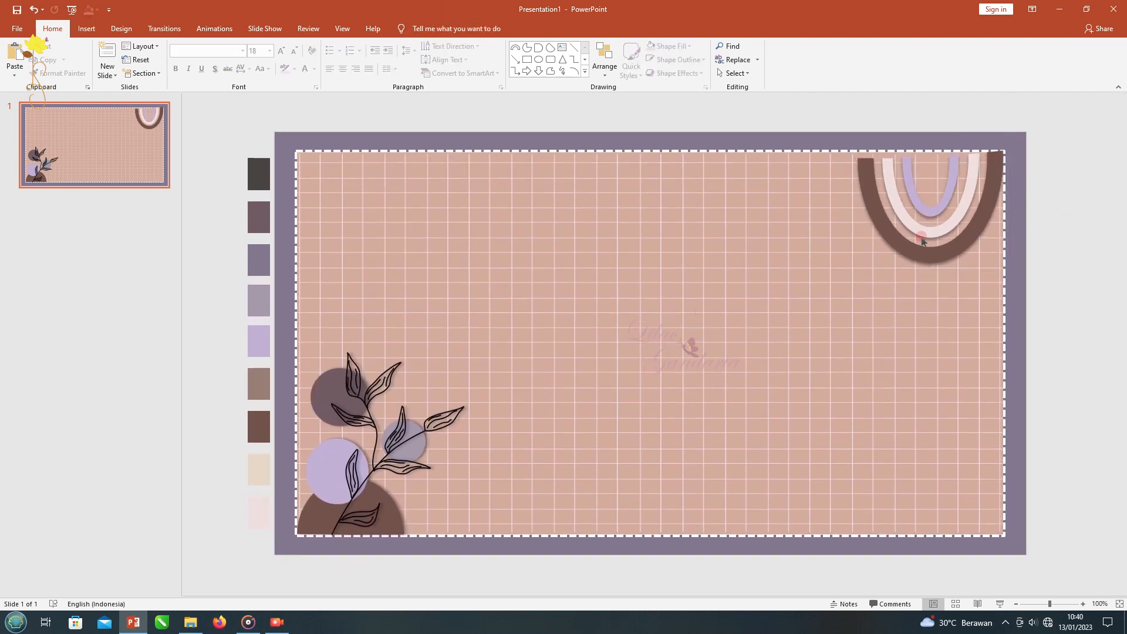
Step: Draw a rounded rectangle about 4.47 cm tall across the slide's centre, widened slightly and with fully rounded ends
mouse_move(463, 300)
left_mouse_down()
mouse_move(782, 379)
mouse_move(797, 399)
left_mouse_up()
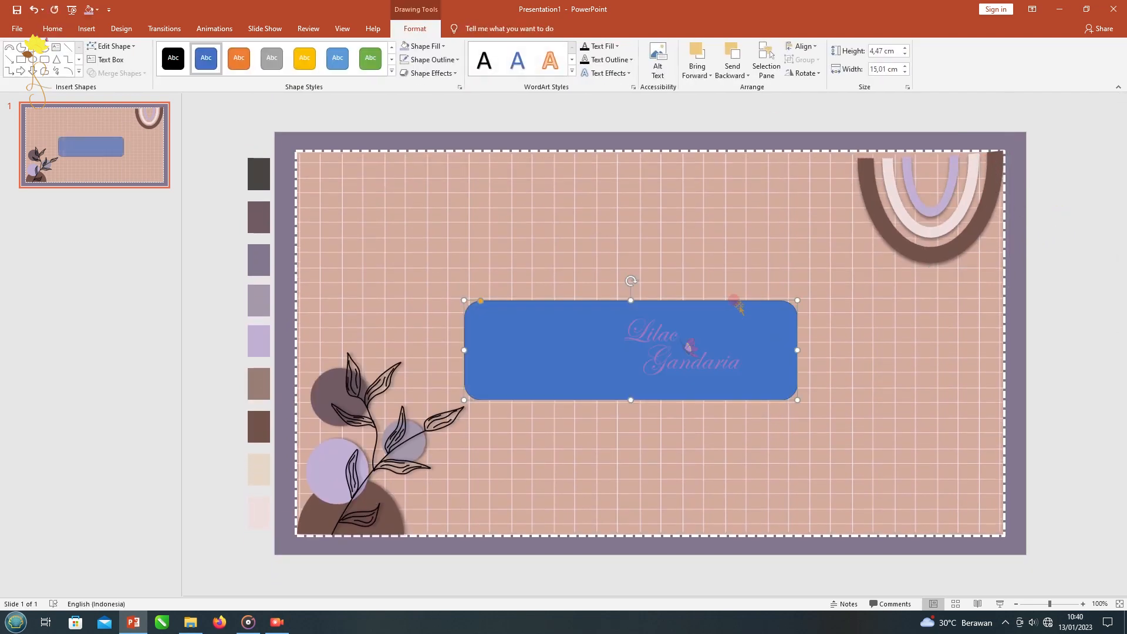
left_click_drag(797, 350, 816, 350)
Step: Enlarge the arches slightly and fit them against the upper-right corner of the dashed border
left_click(866, 247)
scroll(859, 320, "up", 1)
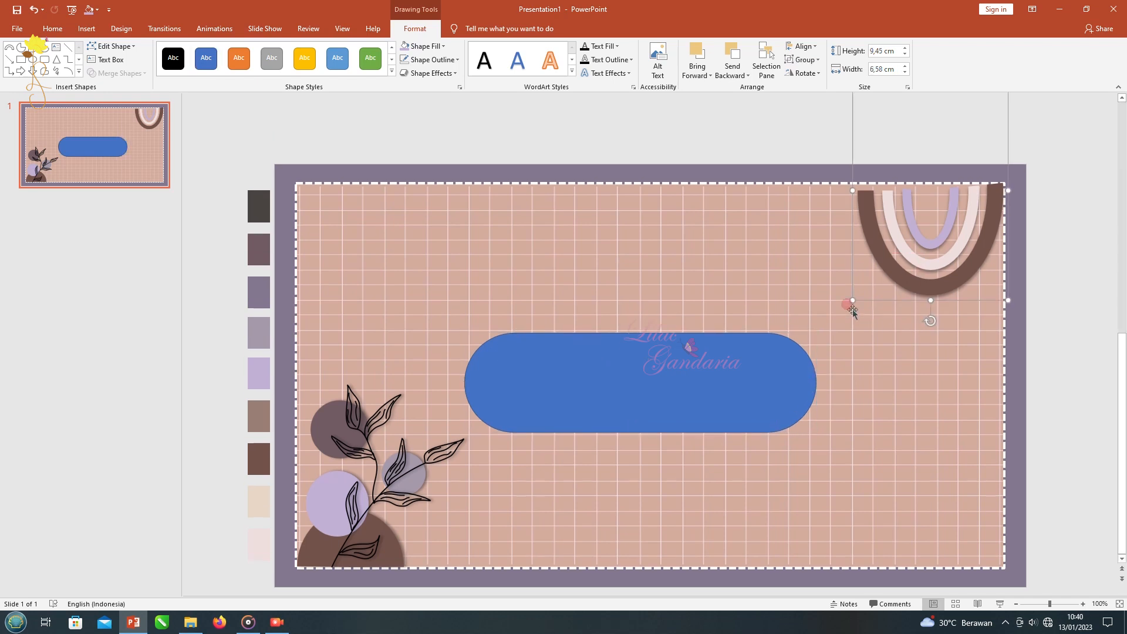
mouse_move(851, 300)
left_mouse_down()
mouse_move(838, 297)
mouse_move(818, 340)
mouse_move(830, 294)
mouse_move(841, 310)
left_mouse_up()
key("ctrl+z")
left_click(1074, 209)
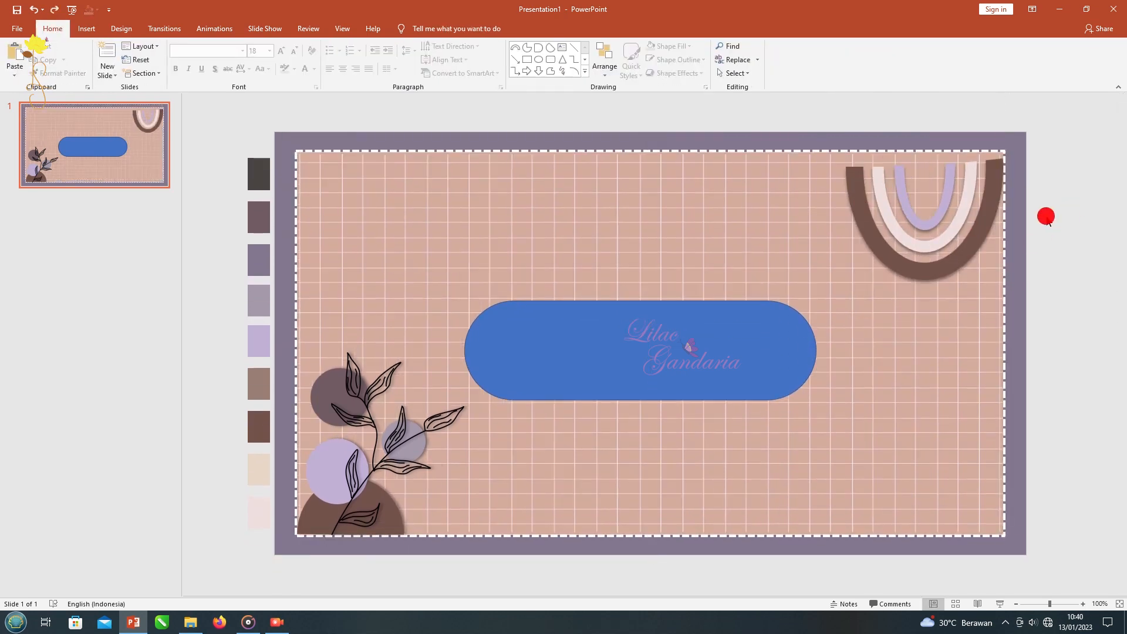
left_click(948, 237)
left_click_drag(954, 246, 910, 322)
left_click(1078, 292)
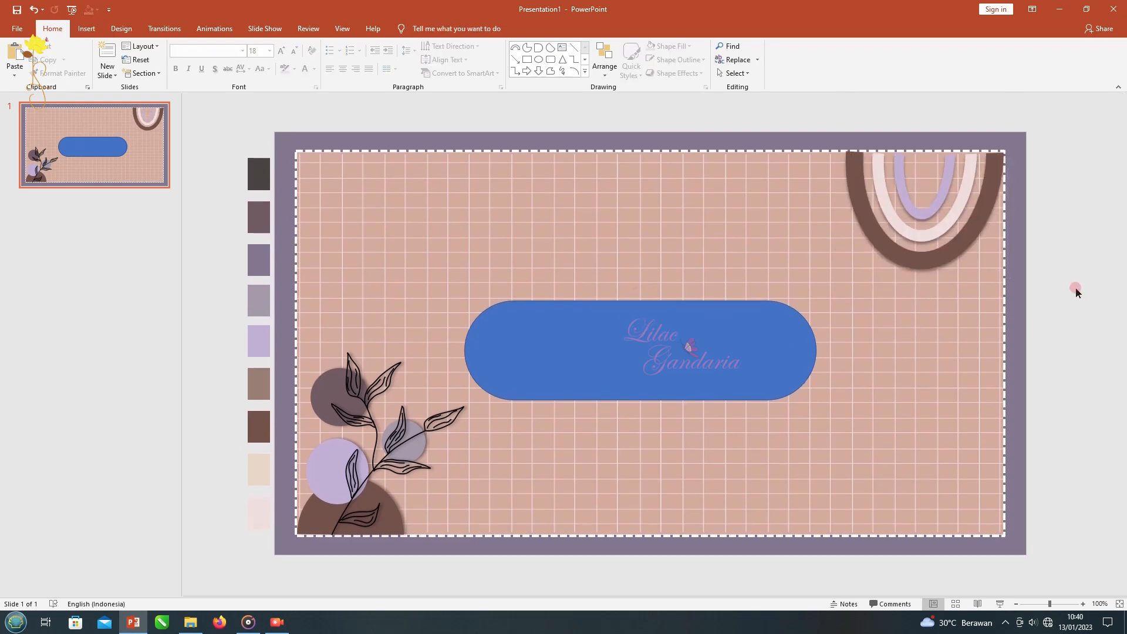
Step: Enlarge the leaf branch slightly over the circles in the lower-left corner
left_click(407, 381)
left_click_drag(331, 352, 317, 334)
left_click(414, 594)
Step: Centre the blue rounded rectangle on the slide
left_click_drag(613, 340, 624, 335)
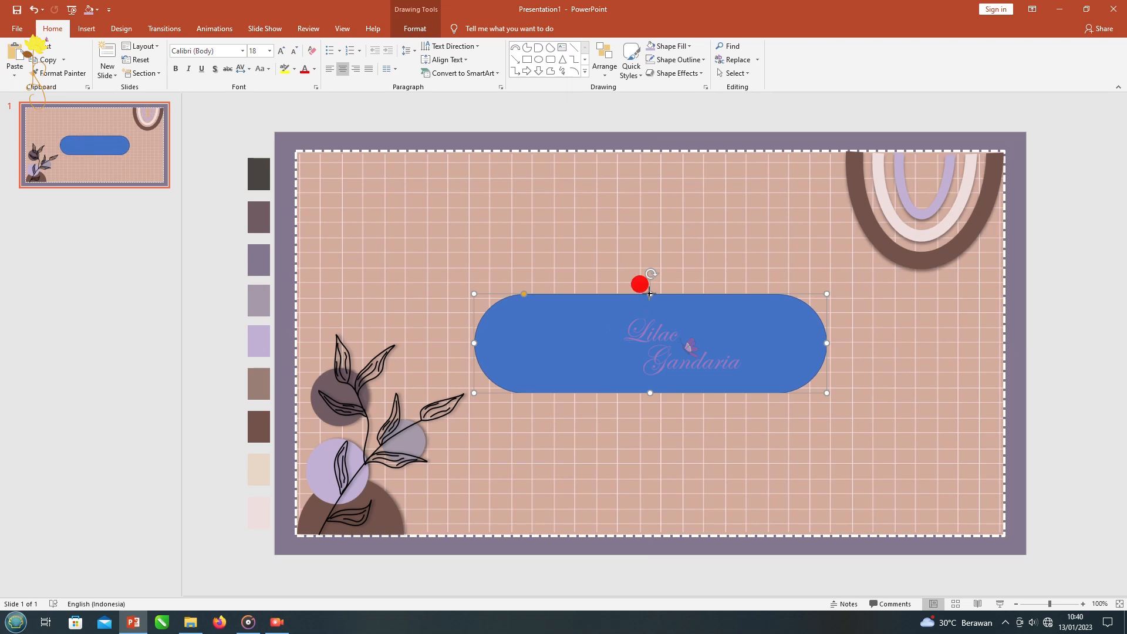
left_click(203, 119)
Step: Switch to File Explorer and place butterfly.gif and the sparkle image blig.gif from the GIPHY folder on the slide
left_click(192, 622)
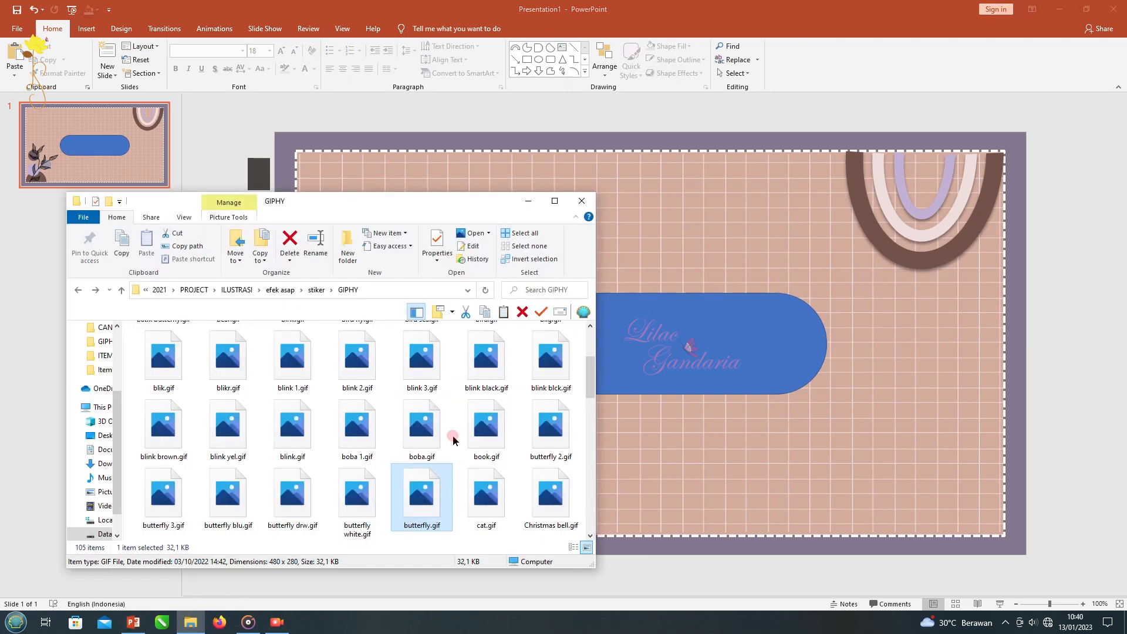
scroll(456, 435, "up", 2)
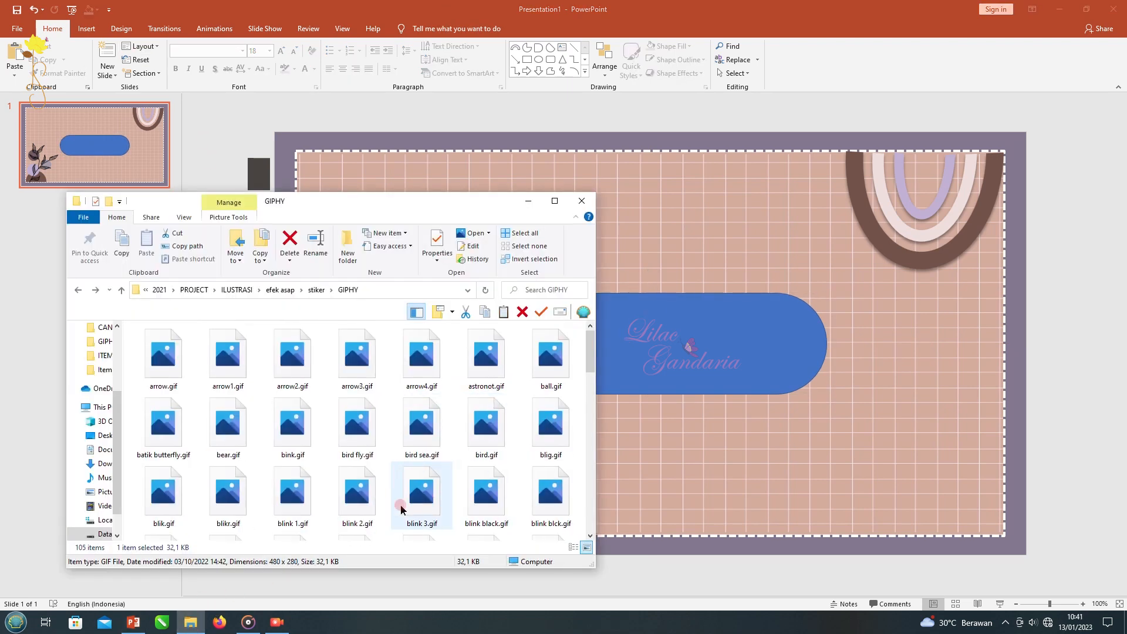
left_click(549, 432, "ctrl")
left_click_drag(678, 428, 1002, 293)
Step: Give the butterfly picture a shadow and place it, sized about 5.4 by 3.15 cm, at the blue rectangle's upper-right end
left_click(757, 59)
left_click(1032, 347)
left_click_drag(747, 365, 629, 355)
left_click_drag(593, 414, 869, 328)
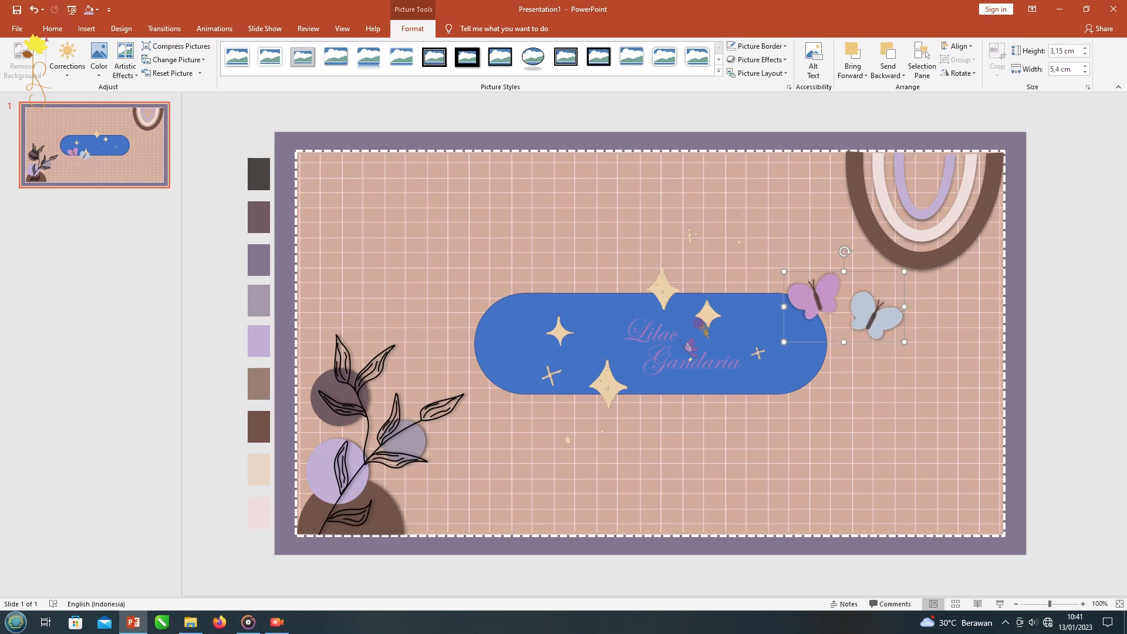
Step: Shrink the sparkle picture to about 5.24 by 5.24 cm and place it in the slide's upper-left area
left_click(578, 405)
left_click_drag(575, 411, 447, 218)
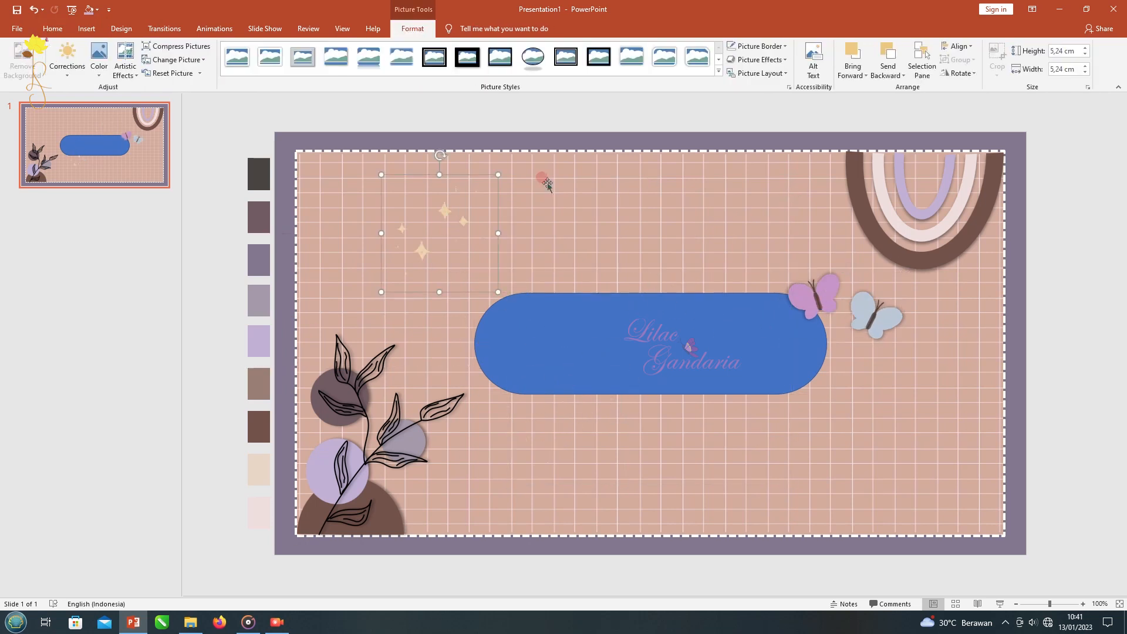
left_click(757, 59)
key("Escape")
Step: Recolor the sparkles white and place one copy in the slide's upper-left corner and another in its lower-right corner
left_click(96, 59)
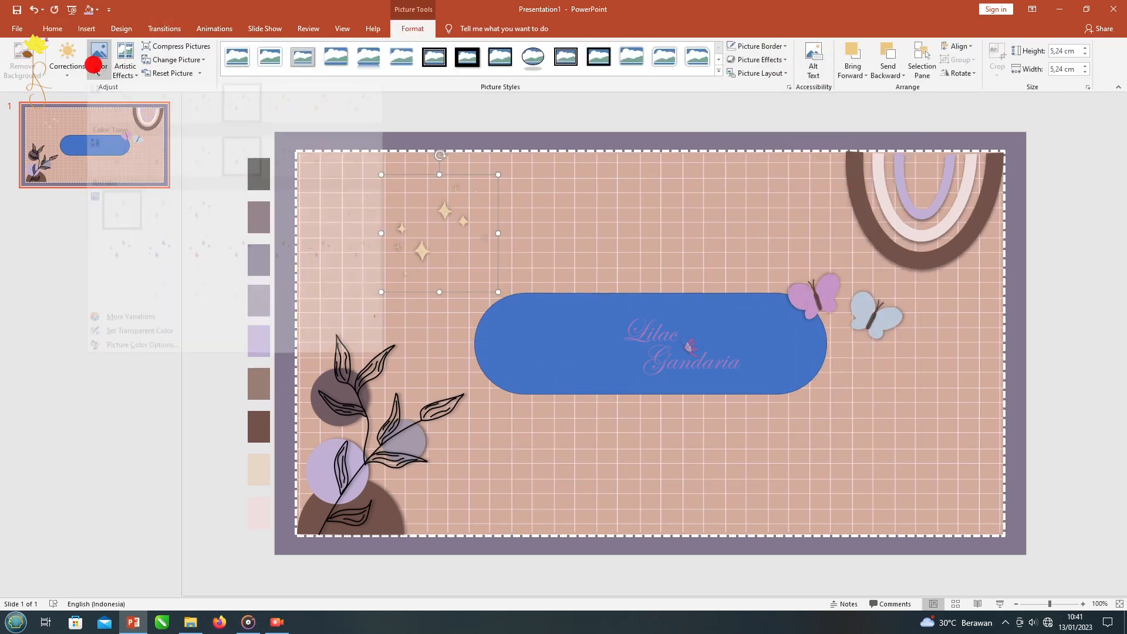
left_click(230, 217)
left_click_drag(446, 215, 960, 476)
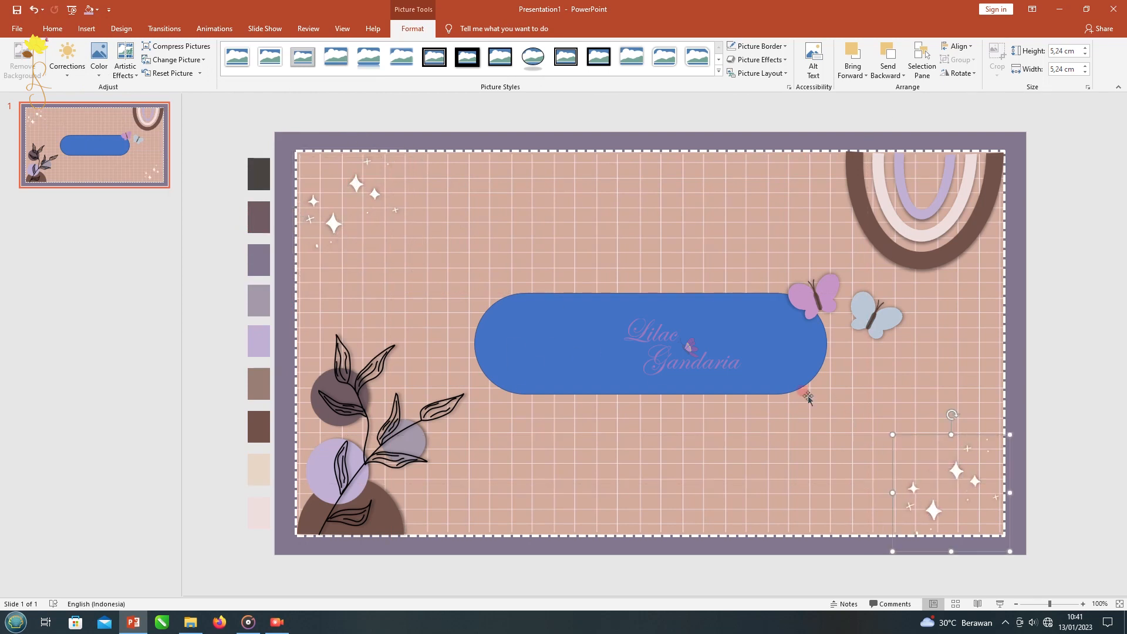
left_click(439, 105)
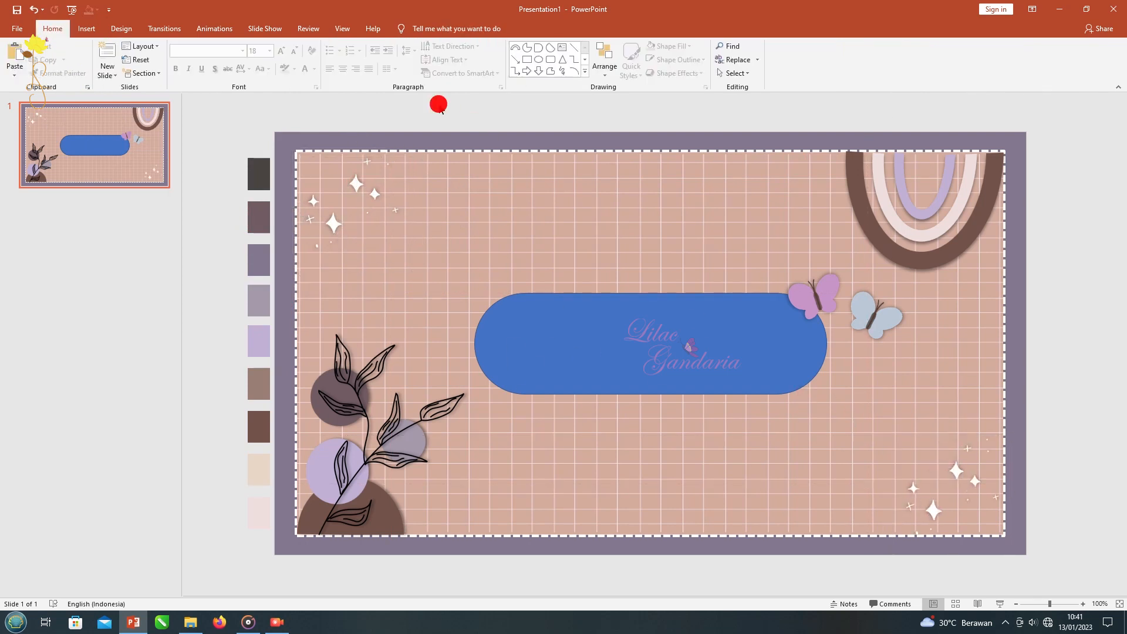
Step: Add a text box over the blue rounded rectangle reading "Vintage Aesthetic" and centre its text
left_click_drag(520, 312, 756, 334)
type("Vintage")
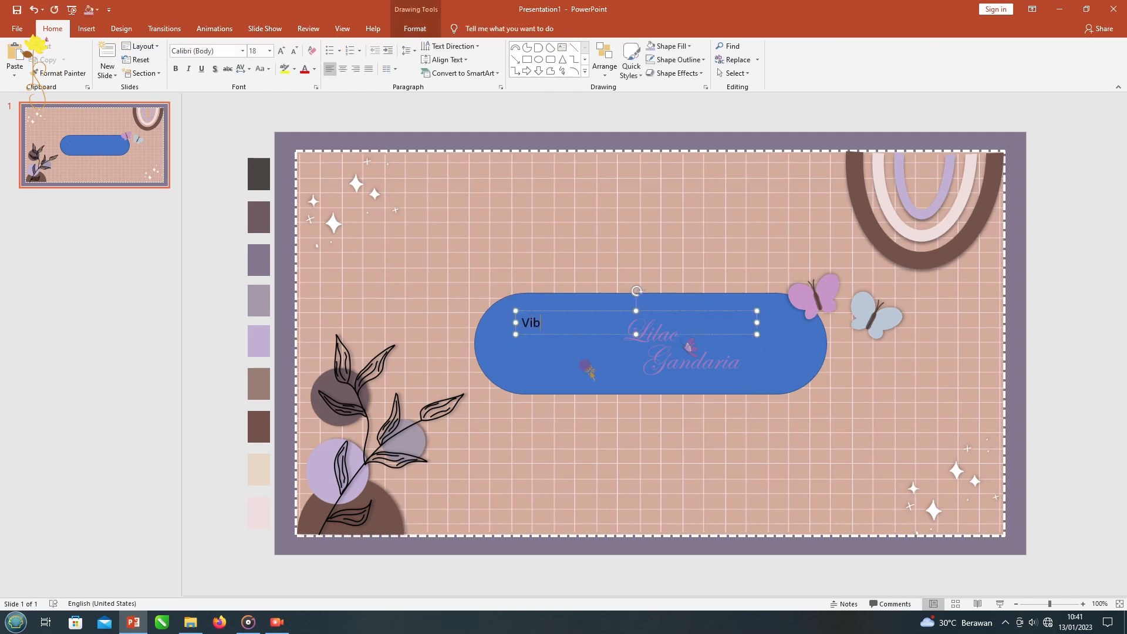
type(" Aesthetic")
key("ctrl+a")
key("ctrl+e")
Step: Set the "Vintage Aesthetic" text in CommercialScript BT at 48 pt and widen its text box to keep it on one line
left_click(242, 51)
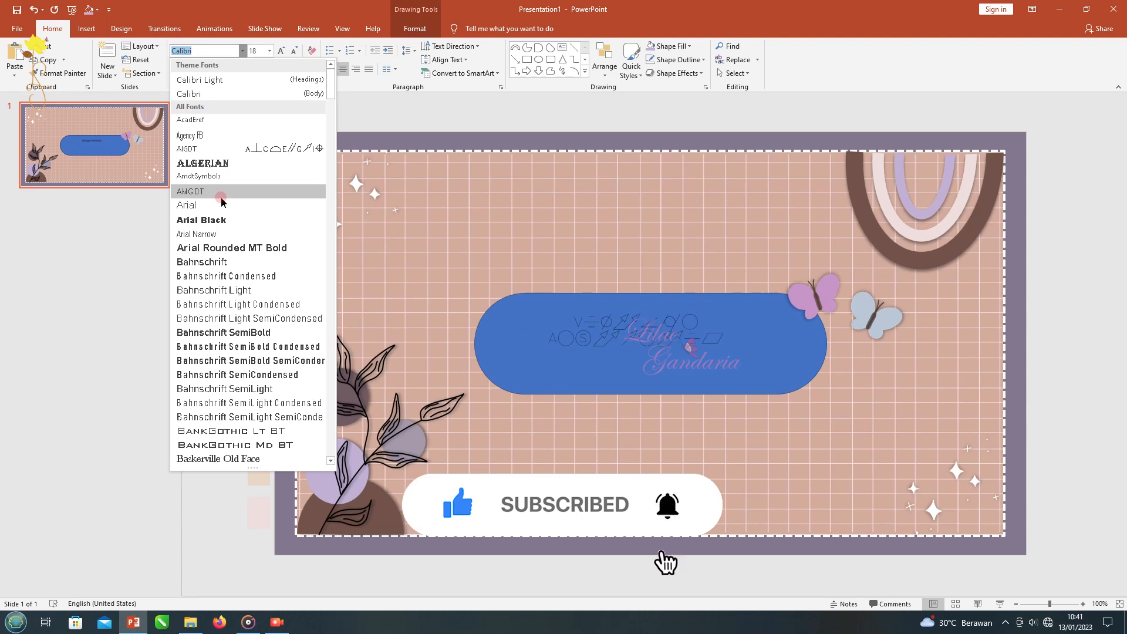
scroll(214, 322, "down", 15)
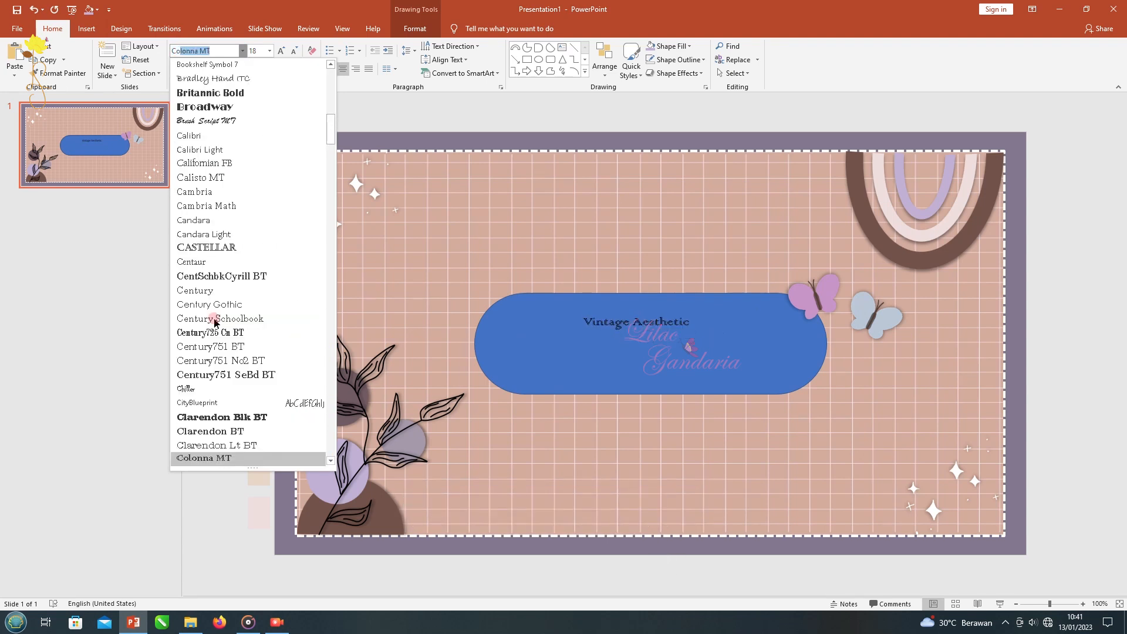
left_click(213, 418)
left_click(282, 52)
left_click(282, 52)
left_click(282, 52)
left_click(281, 52)
left_click(282, 51)
left_click(282, 52)
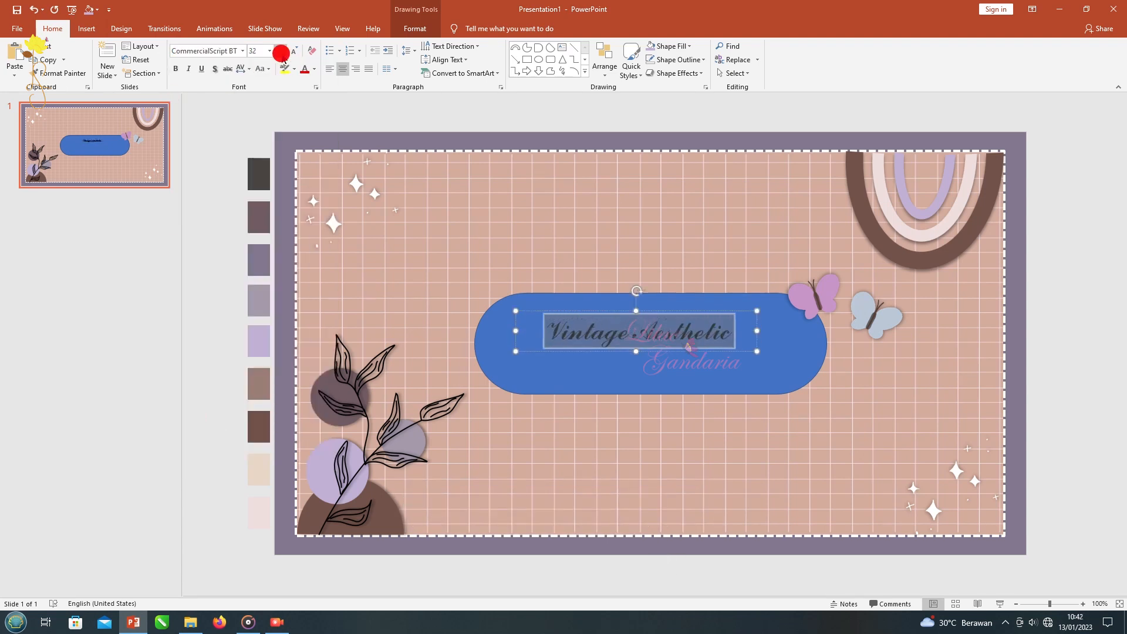
left_click(282, 52)
left_click(282, 51)
left_click_drag(756, 359, 789, 359)
Step: Give the blue rounded rectangle behind the title an outer shadow
left_click(495, 297)
left_click(674, 72)
mouse_move(683, 121)
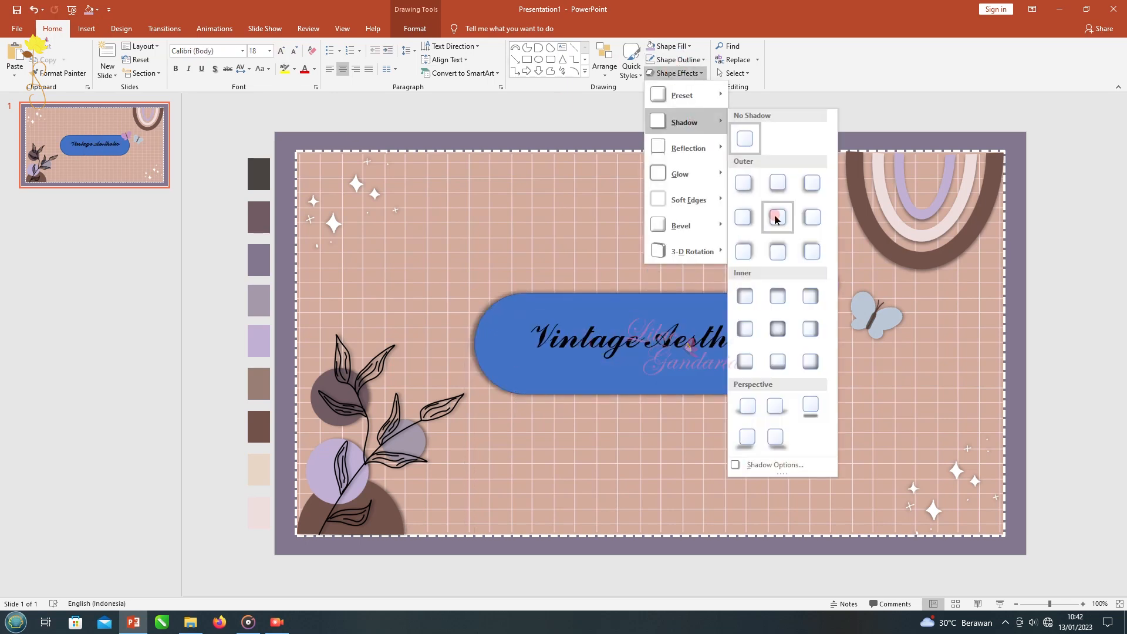
left_click(775, 219)
Step: Give the blue rounded rectangle a white dash-dot outline with a heavier line weight
left_click(667, 61)
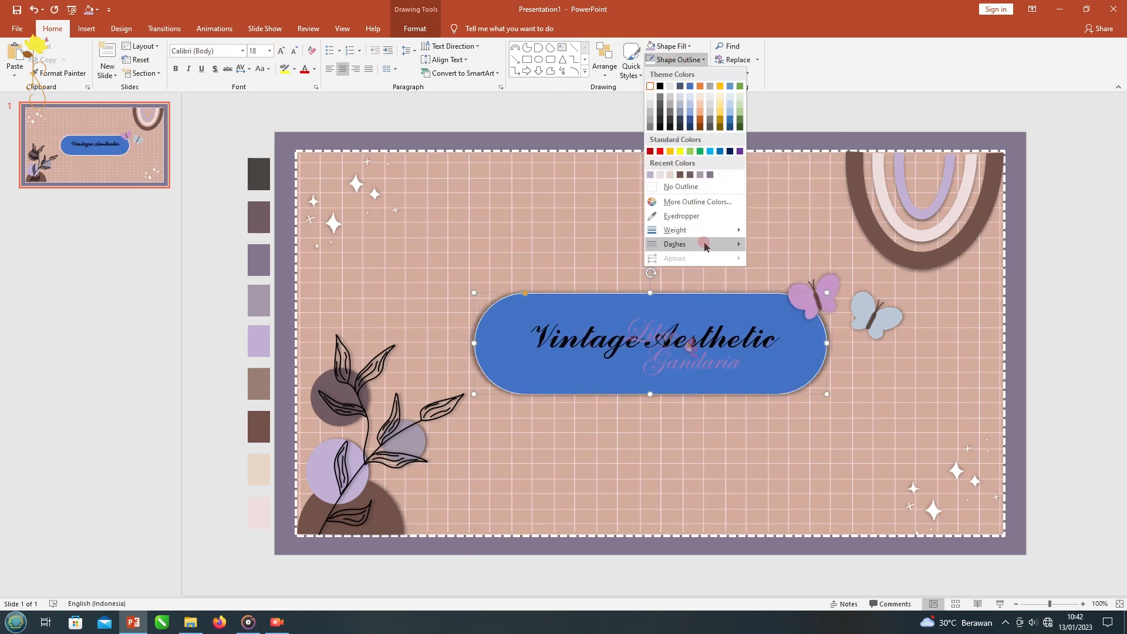
mouse_move(677, 244)
left_click(769, 281)
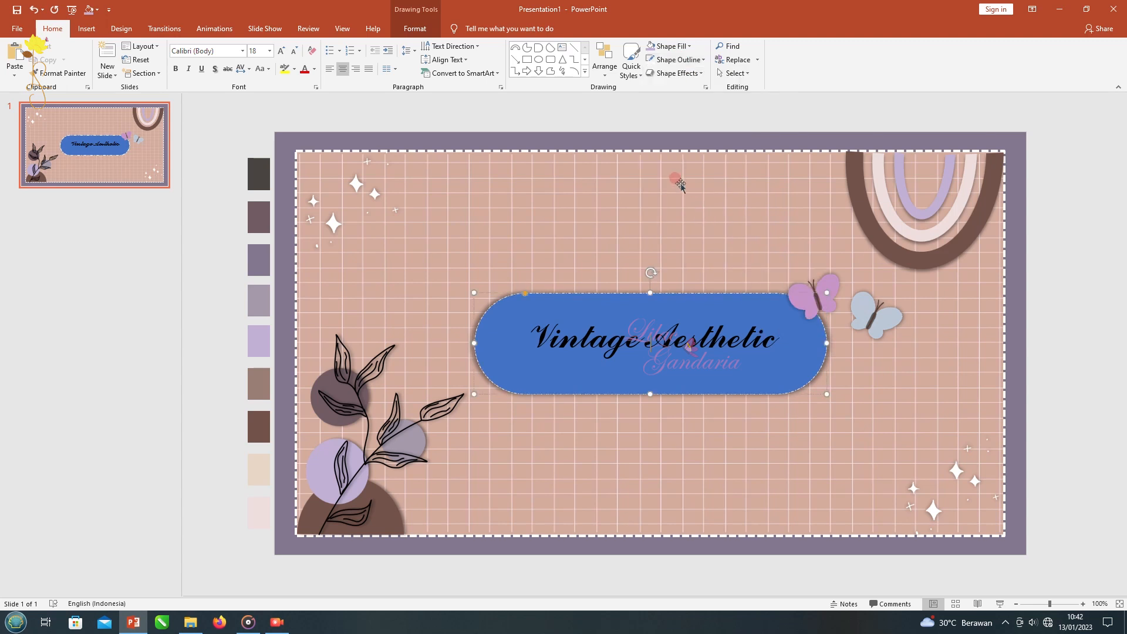
left_click(676, 59)
mouse_move(690, 229)
left_click(813, 280)
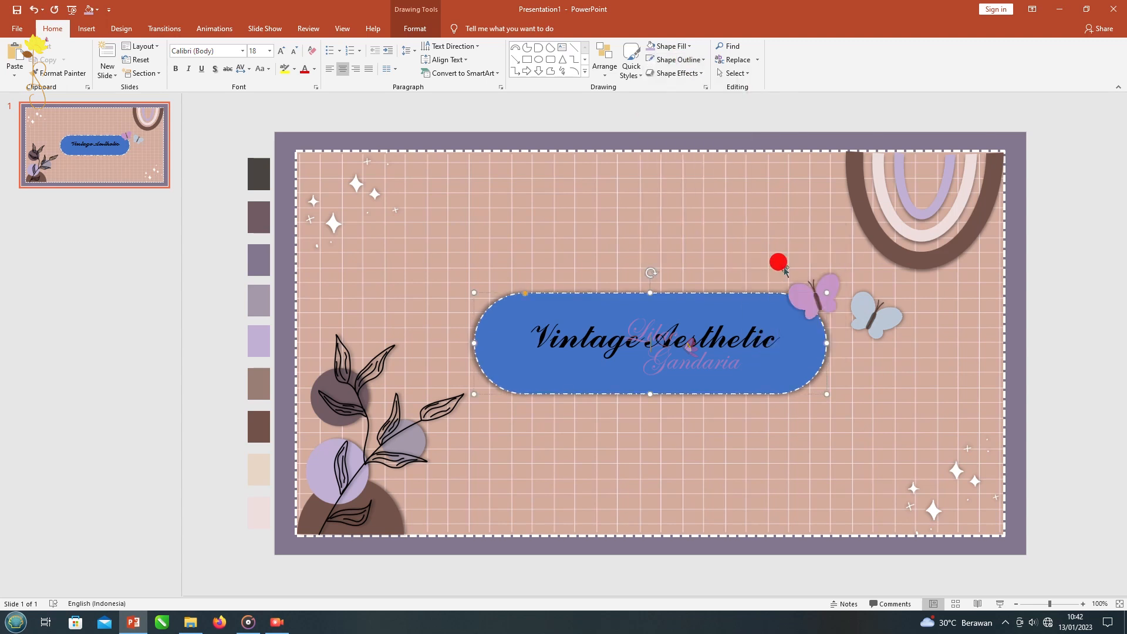
Step: Fill the rounded rectangle with the recently used lavender and widen it equally on both sides
left_click(672, 46)
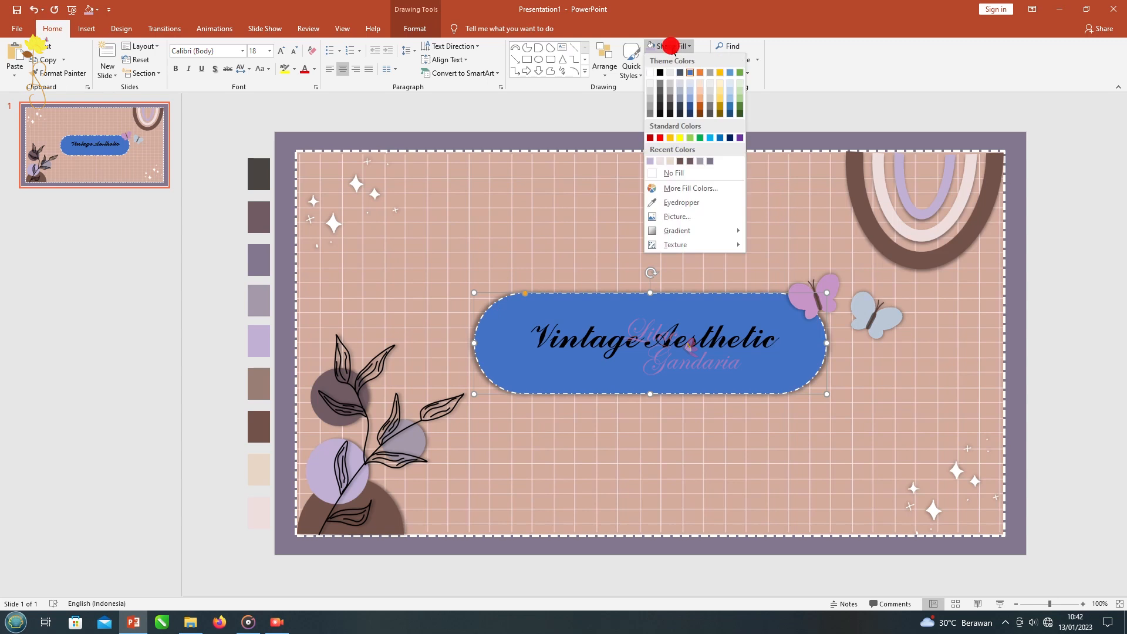
left_click(650, 162)
left_click_drag(827, 343, 847, 343)
Step: Enlarge the title text to 54 pt and widen its text box to about 13.28 cm
left_click(704, 338)
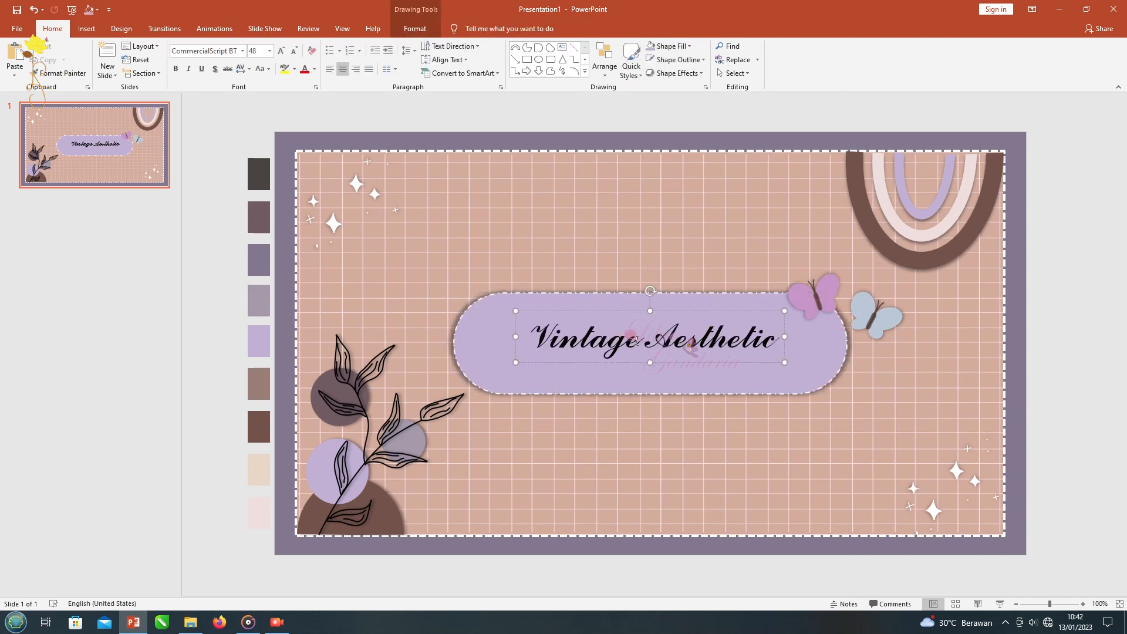
left_click(282, 51)
left_click_drag(785, 363, 811, 363)
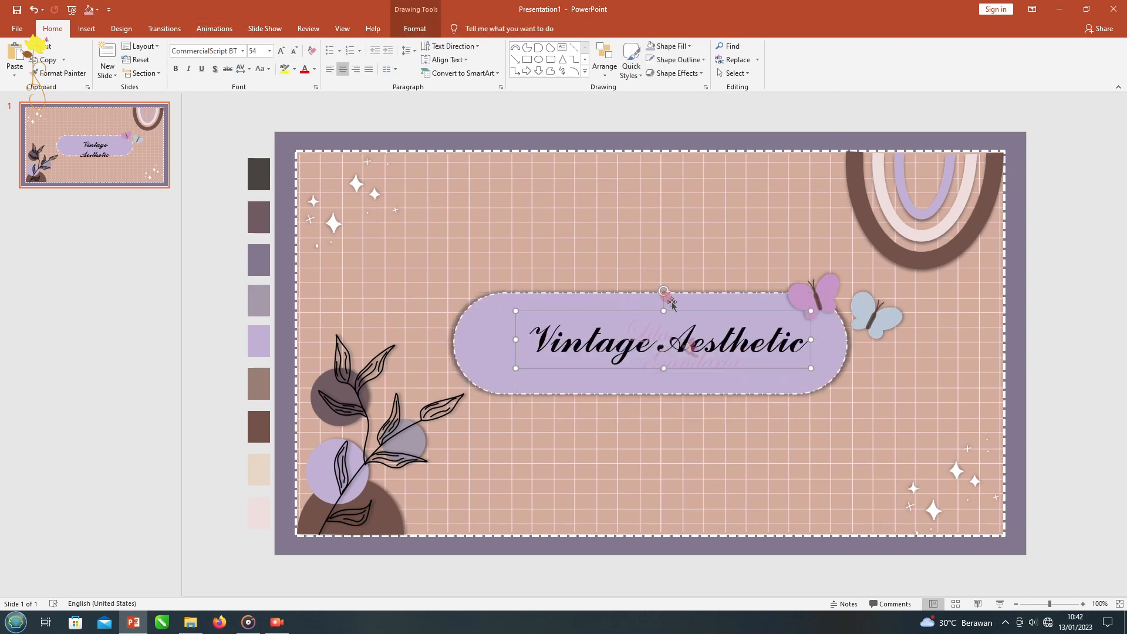
Step: Apply an outer text shadow to the "Vintage Aesthetic" title
left_click(415, 28)
left_click(608, 73)
mouse_move(622, 95)
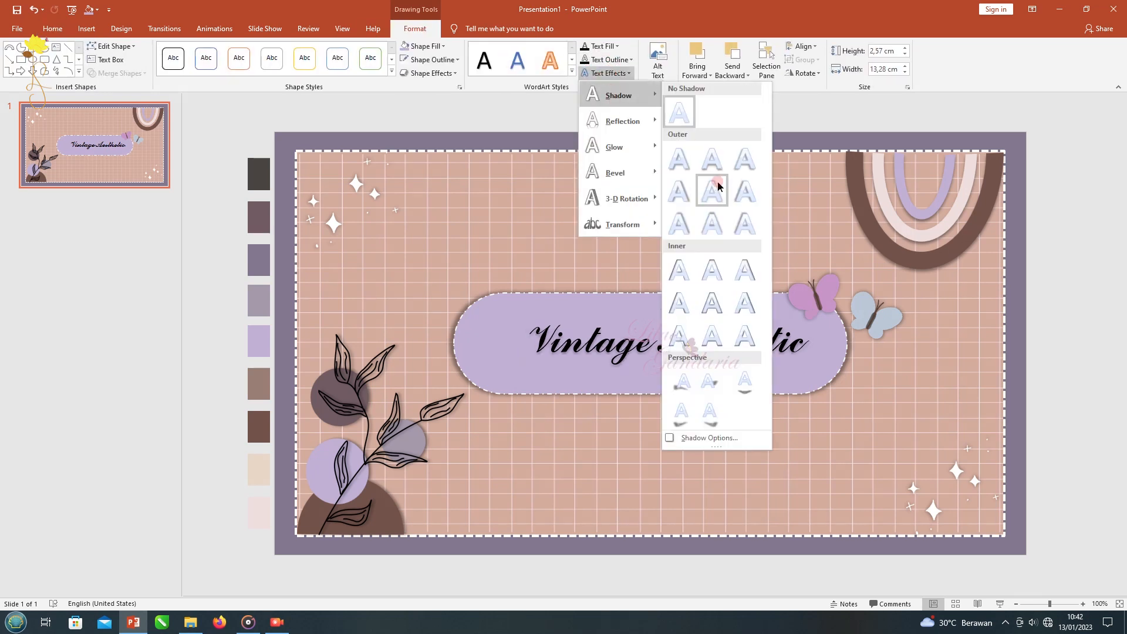
left_click(707, 160)
left_click(607, 73)
mouse_move(622, 224)
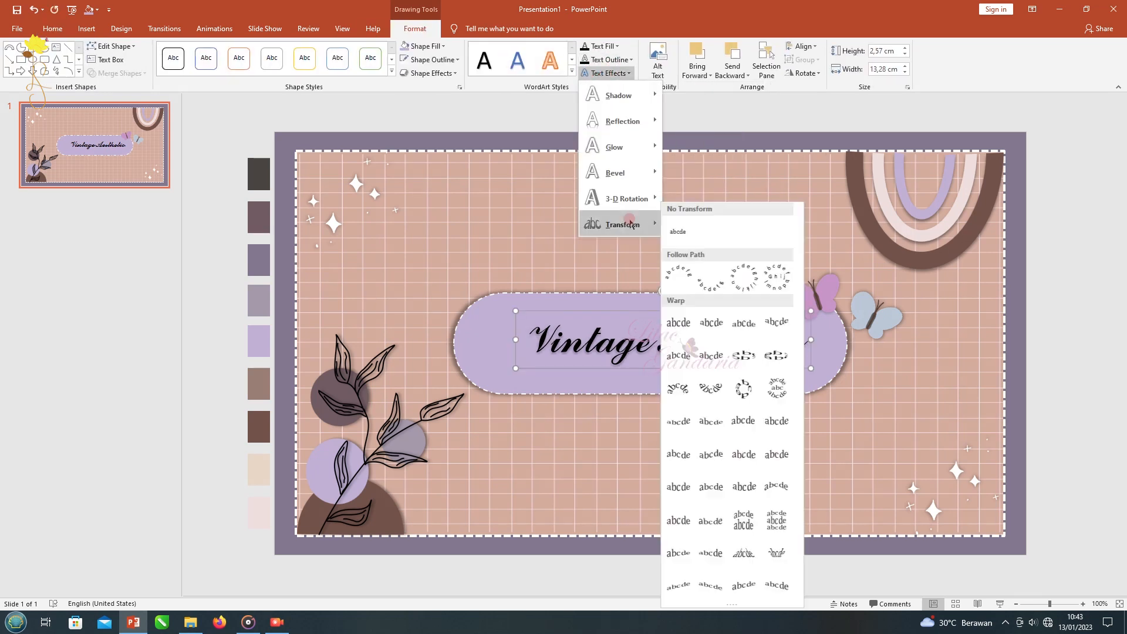
left_click(418, 103)
Step: Color the word "Vintage" white
left_click_drag(657, 343, 526, 348)
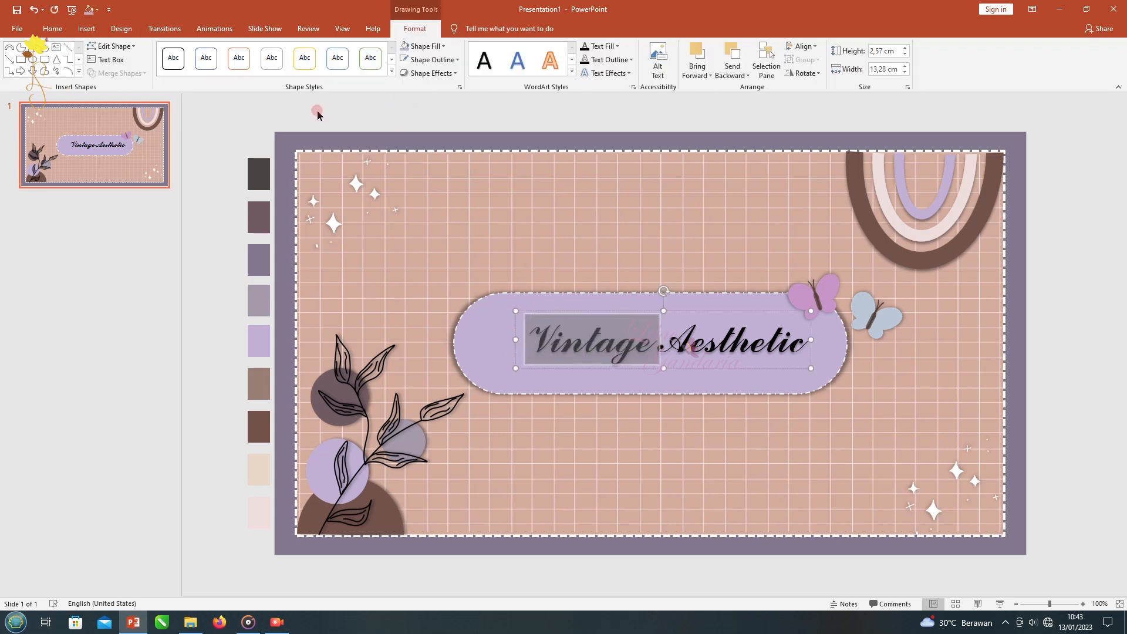
left_click(52, 28)
left_click(315, 69)
left_click(304, 108)
Step: Color the word "Aesthetic" dark grey, sampled from the darkest swatch of the palette beside the slide
left_click_drag(660, 343, 803, 347)
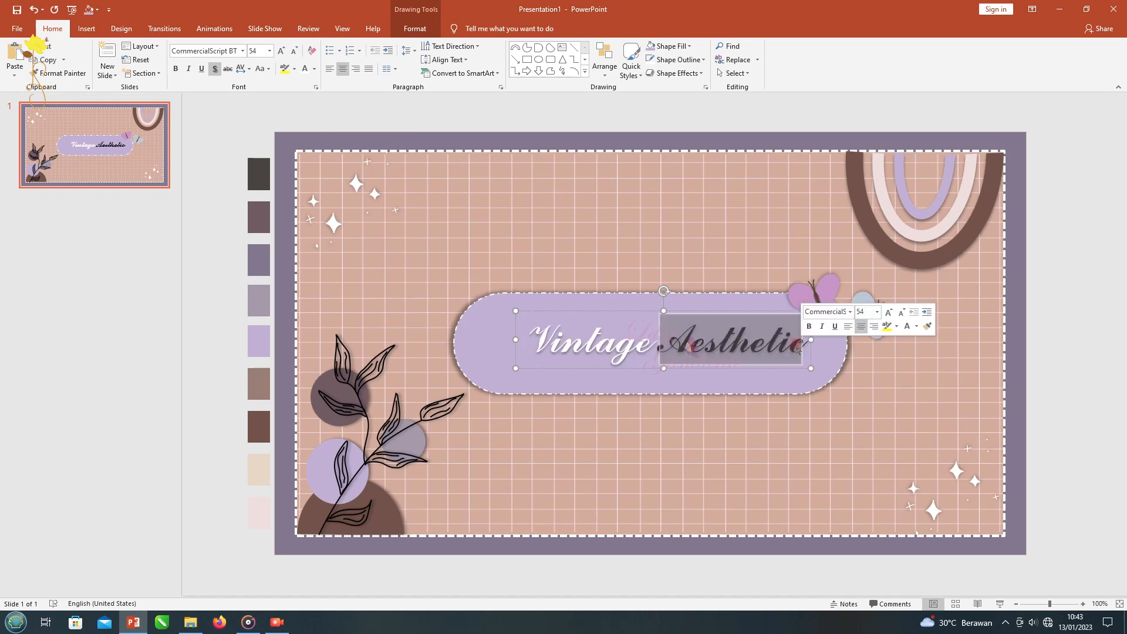
left_click(315, 69)
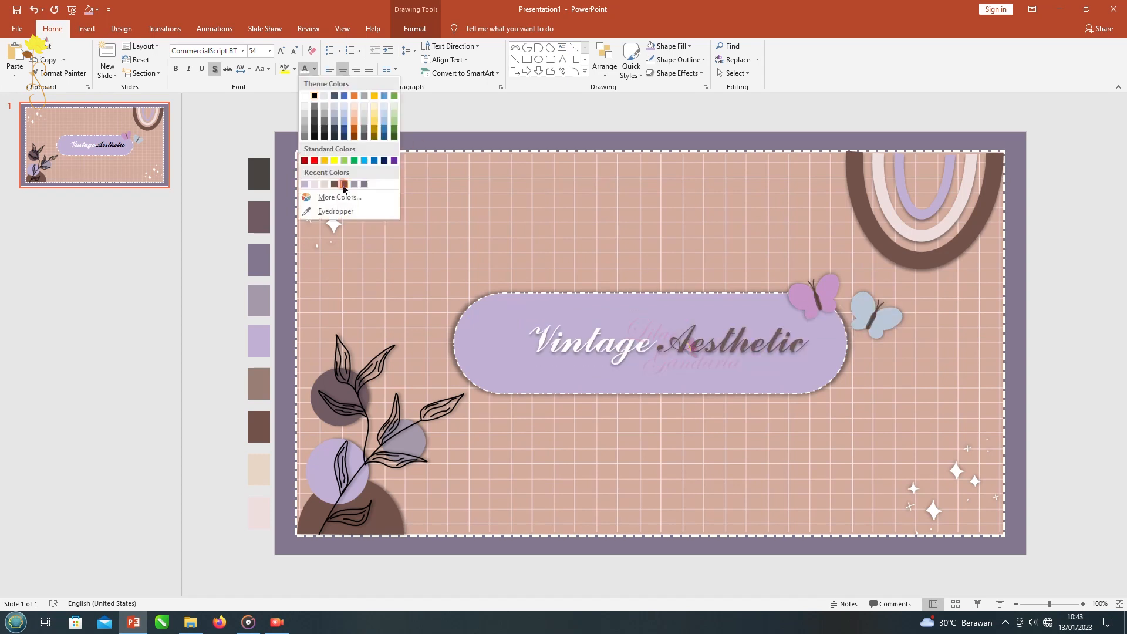
left_click(319, 212)
left_click(264, 172)
left_click(596, 127)
Step: Enlarge the title text to 66 pt, widen its text box to one line and centre it on the lavender banner
left_click(651, 342)
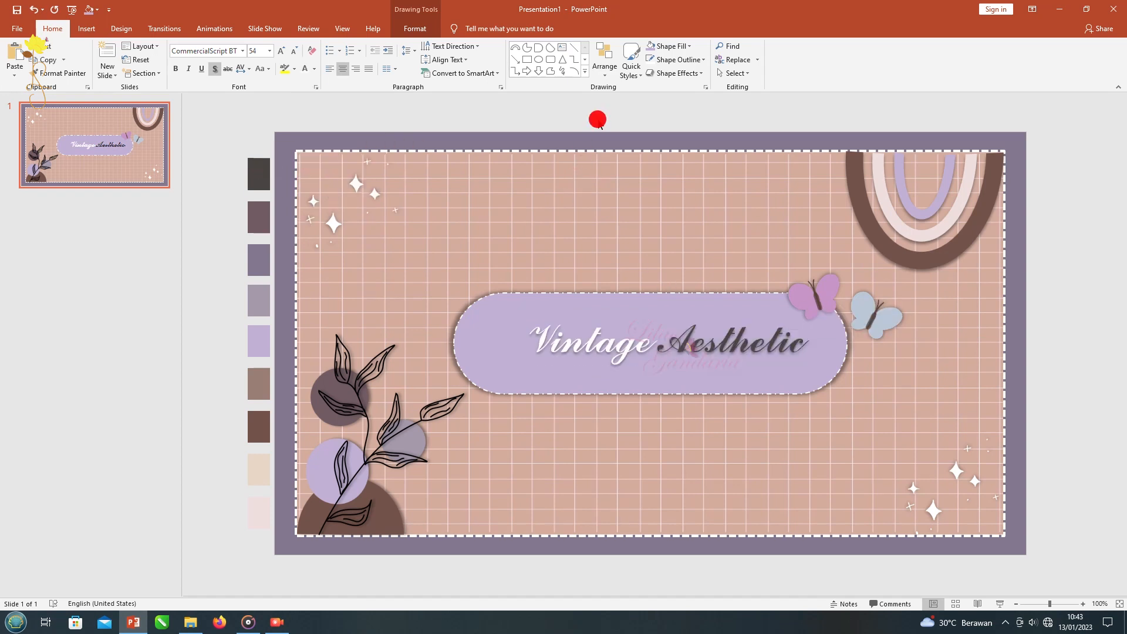
left_click(591, 311)
left_click(281, 52)
left_click(281, 51)
left_click(281, 52)
left_click_drag(812, 382, 892, 395)
left_click_drag(667, 306, 602, 308)
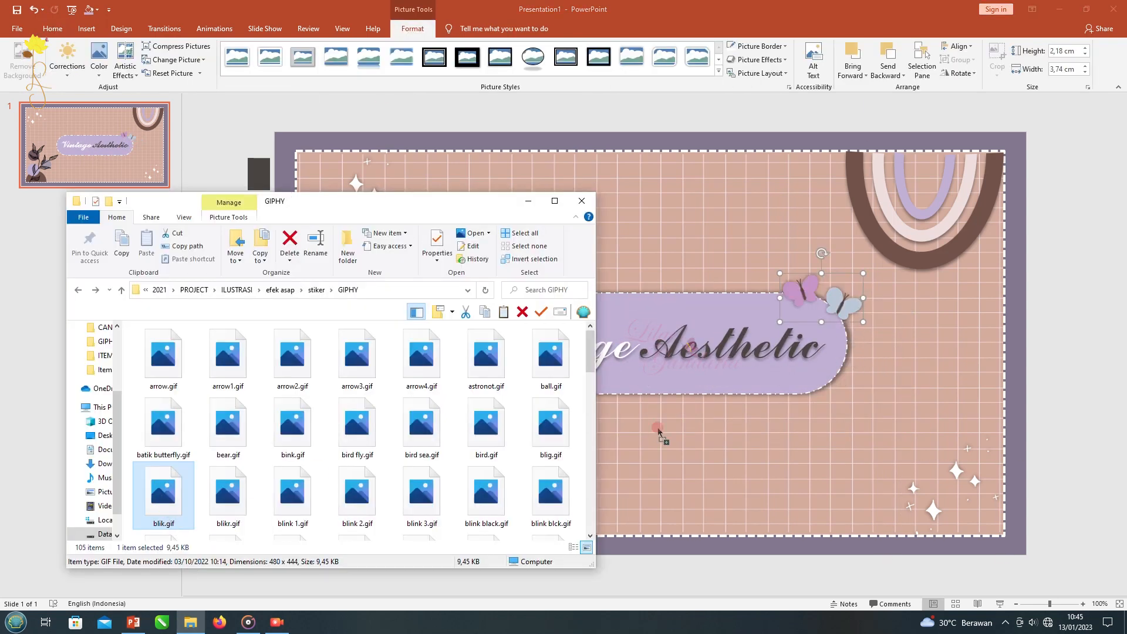
Step: Insert blik.gif from the GIPHY folder onto the slide and give the picture an outer shadow
key("Return")
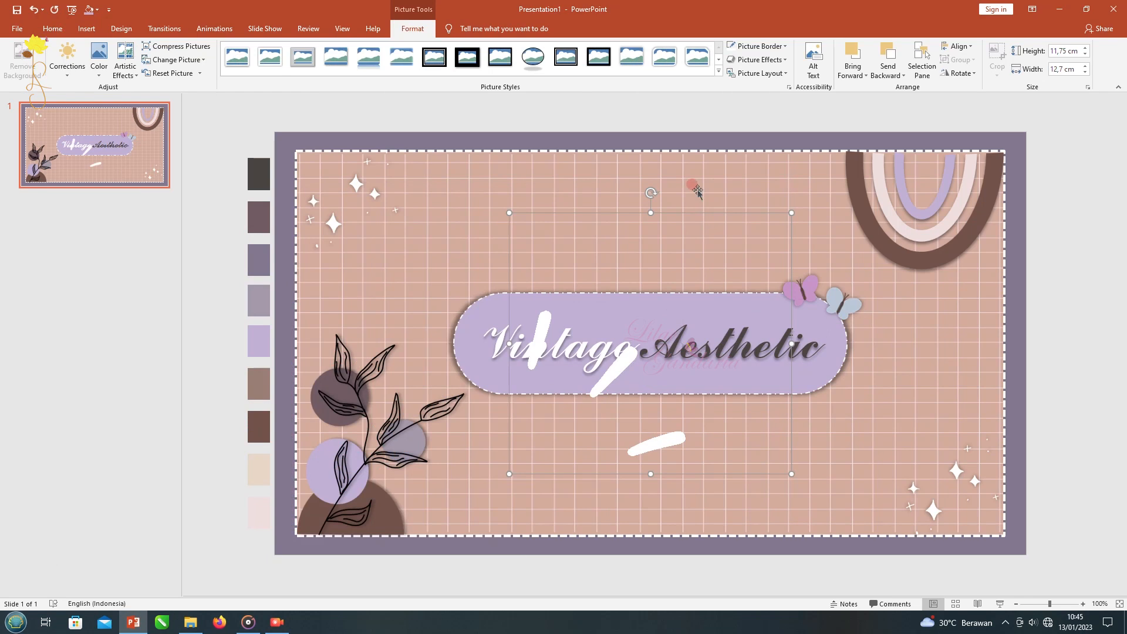
left_click(765, 61)
mouse_move(774, 111)
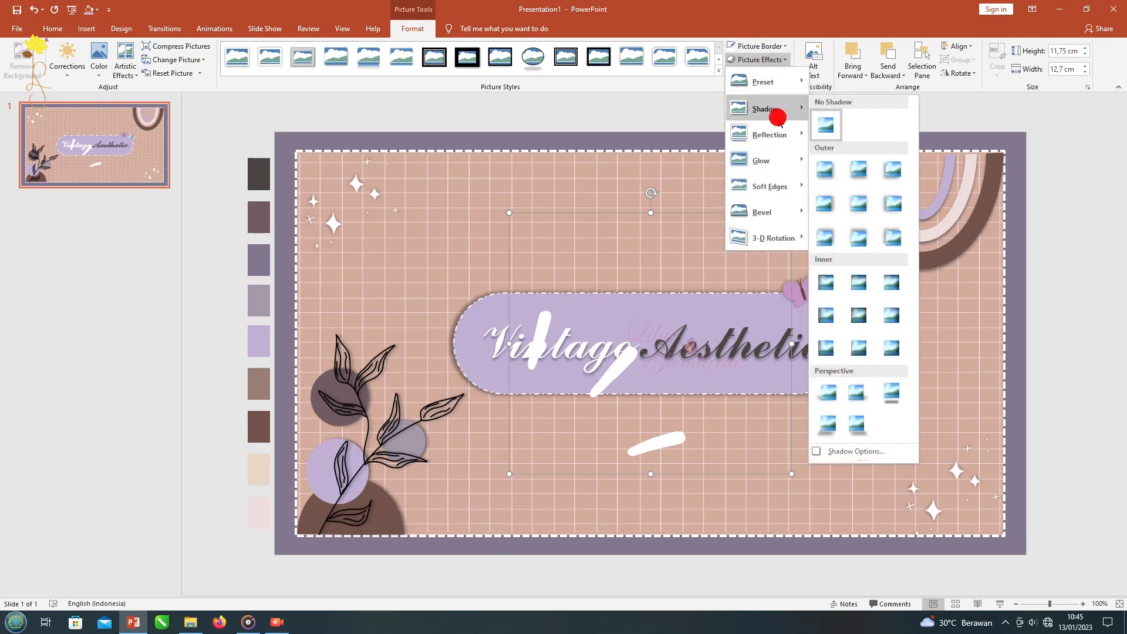
left_click(854, 235)
Step: Flip the stroke picture horizontally, shrink it to about 5.68 by 6.14 cm and place it around the banner's upper-left corner
left_click(958, 73)
left_click(974, 136)
mouse_move(792, 212)
left_mouse_down()
mouse_move(607, 441)
mouse_move(542, 333)
mouse_move(498, 298)
left_mouse_up()
left_click_drag(509, 255, 527, 219)
left_click_drag(527, 279, 508, 293)
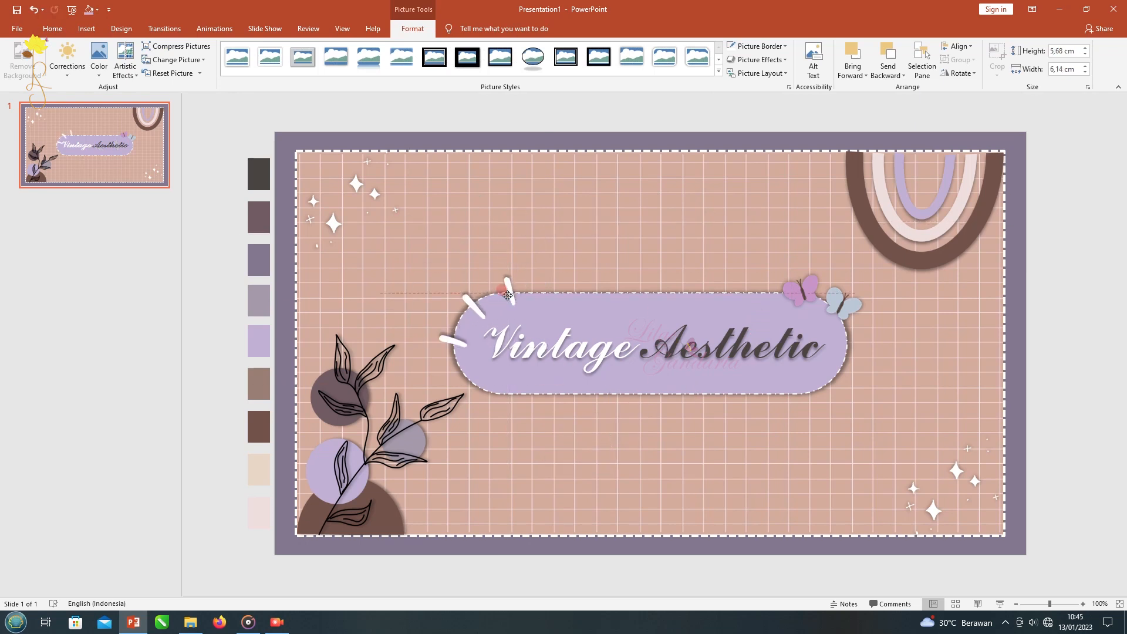
left_click(591, 114)
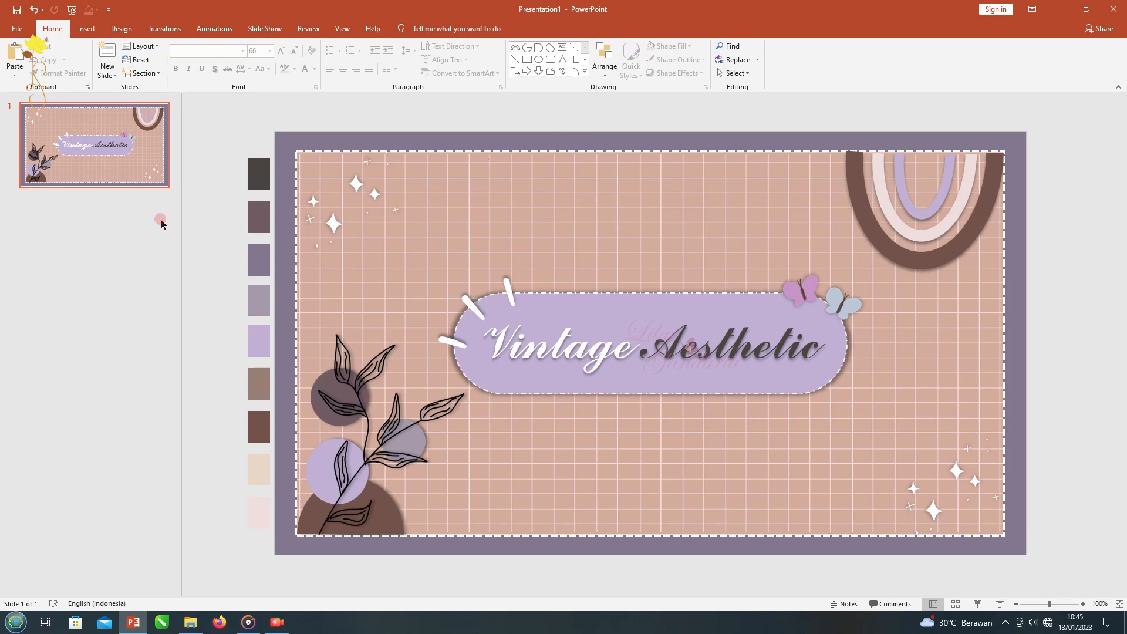
Step: Duplicate the title slide and delete the copy's decorations, banner and title, keeping only the grid background with its dashed border
right_click(116, 138)
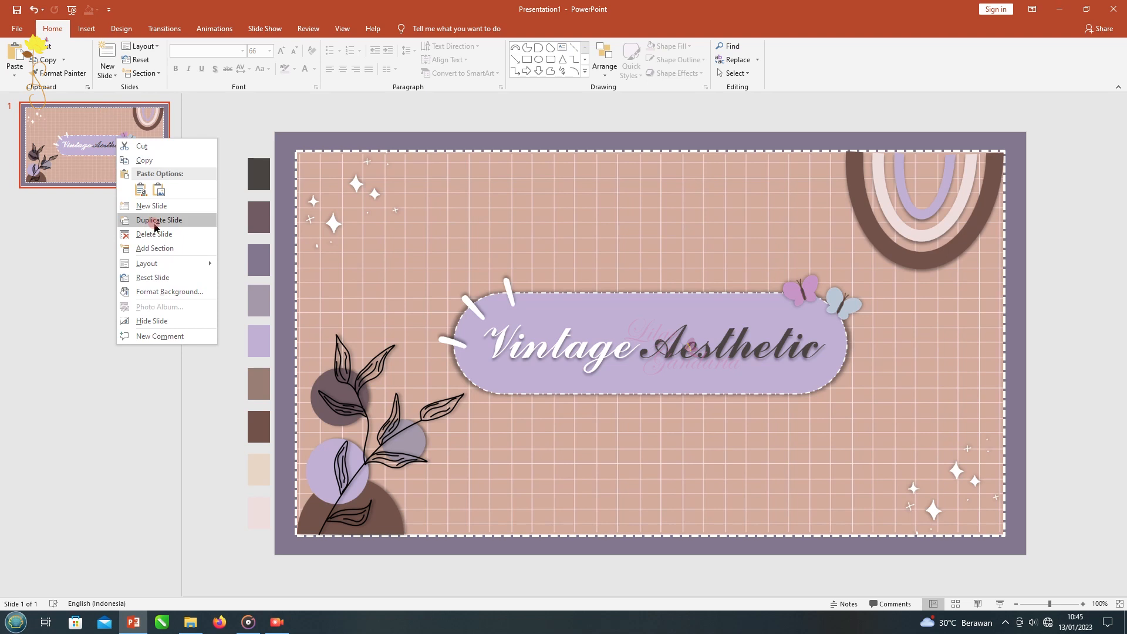
left_click(154, 220)
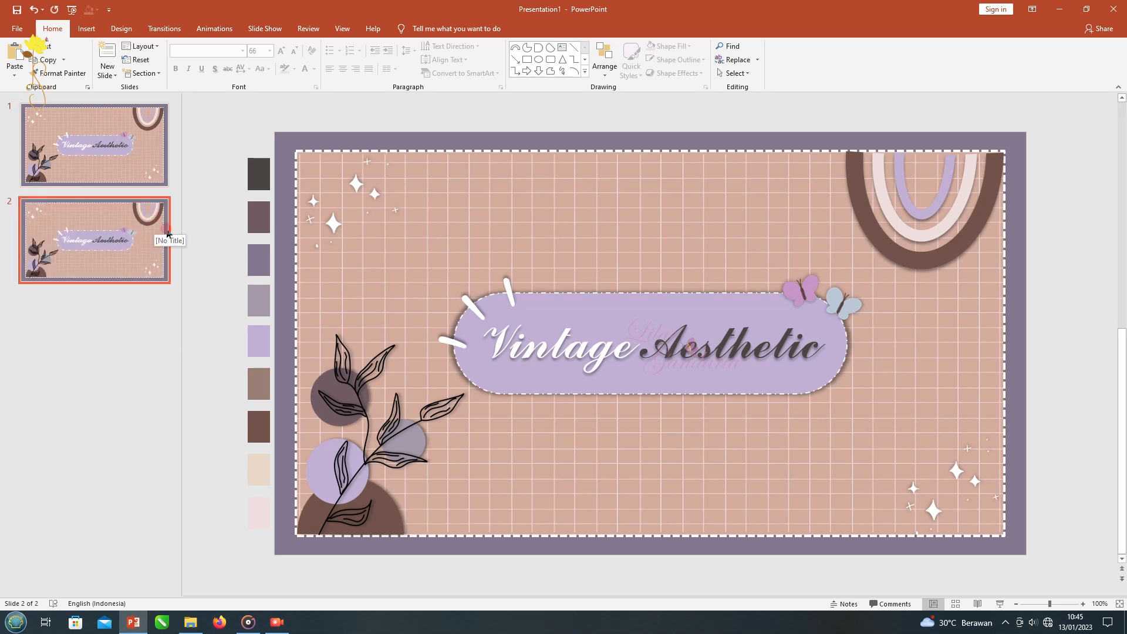
left_click(412, 444)
key("Delete")
key("Delete")
left_click_drag(1088, 534, 378, 264)
key("Delete")
left_click(405, 221)
key("Delete")
left_click(474, 285)
key("Delete")
left_click(837, 213)
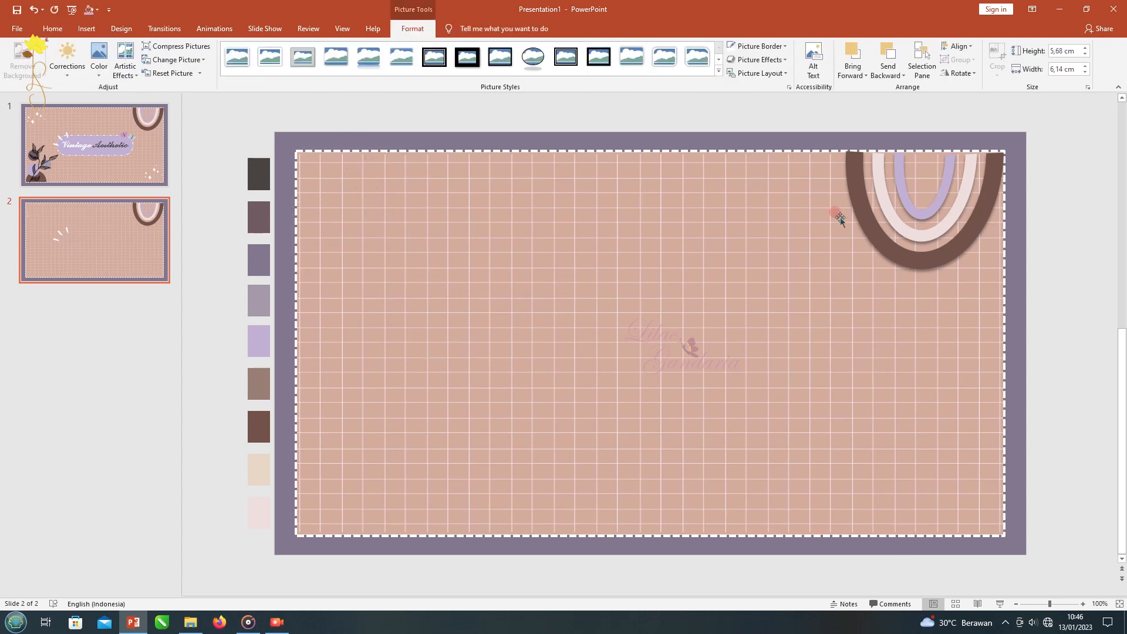
key("Delete")
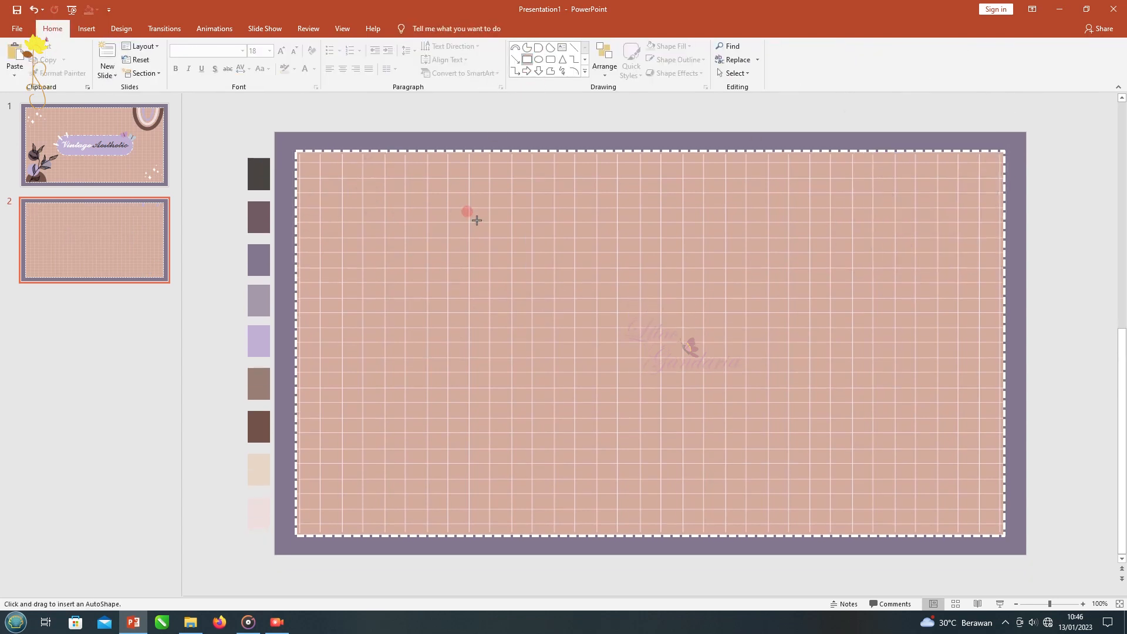
Step: Draw a large rectangle over the grid and shrink the dashed grid frame so both overlap with a diagonal offset
mouse_move(319, 166)
left_mouse_down()
mouse_move(819, 453)
mouse_move(1003, 535)
left_mouse_up()
left_click(305, 400)
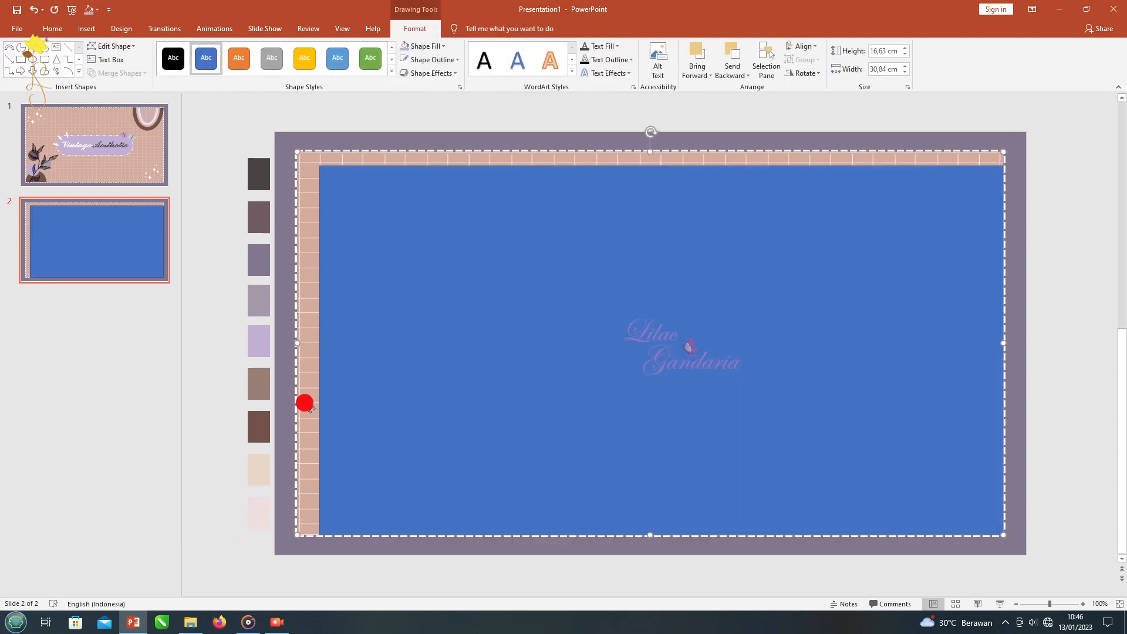
left_click_drag(650, 535, 656, 510)
left_click_drag(1003, 331, 981, 331)
left_click(953, 321)
left_click_drag(661, 166, 661, 177)
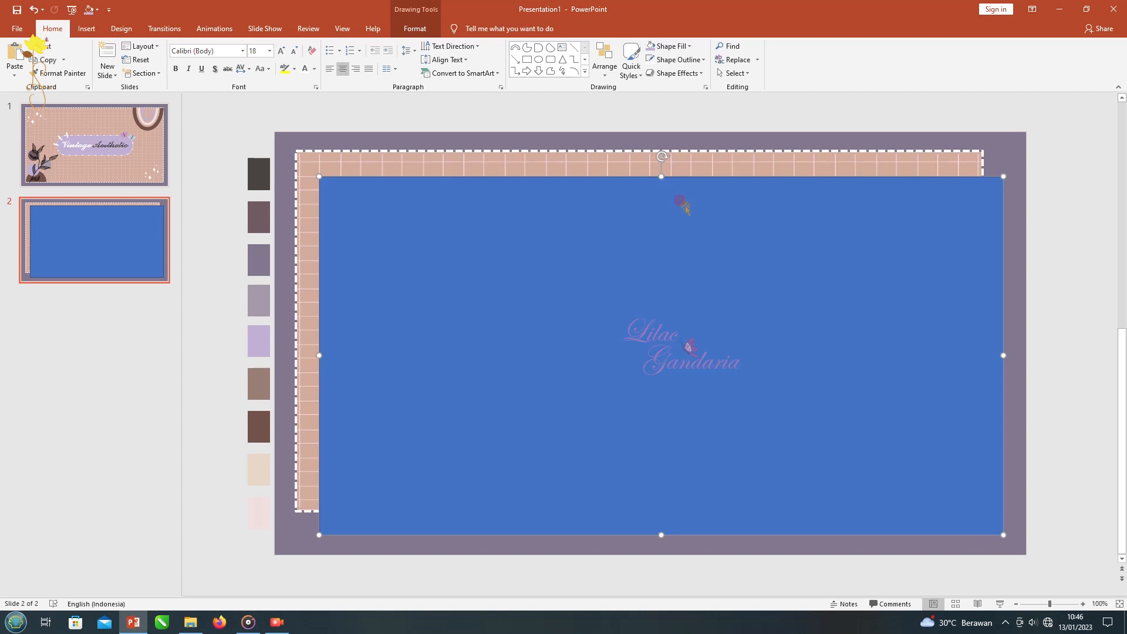
Step: Resize a copy of the large rectangle to sit centred inside it with an even margin on all sides
left_click_drag(1003, 176, 968, 189)
left_click_drag(564, 327, 579, 327)
left_click_drag(660, 521, 668, 508)
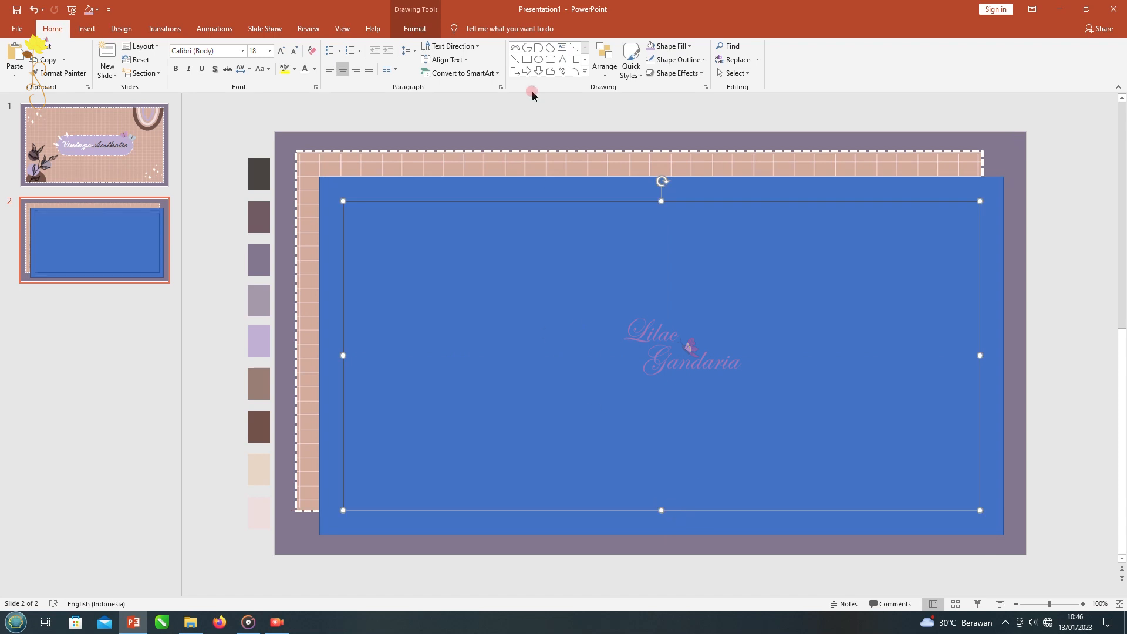
Step: Give the inner rectangle a white outline in the long dash-dot-dot style
left_click(649, 65)
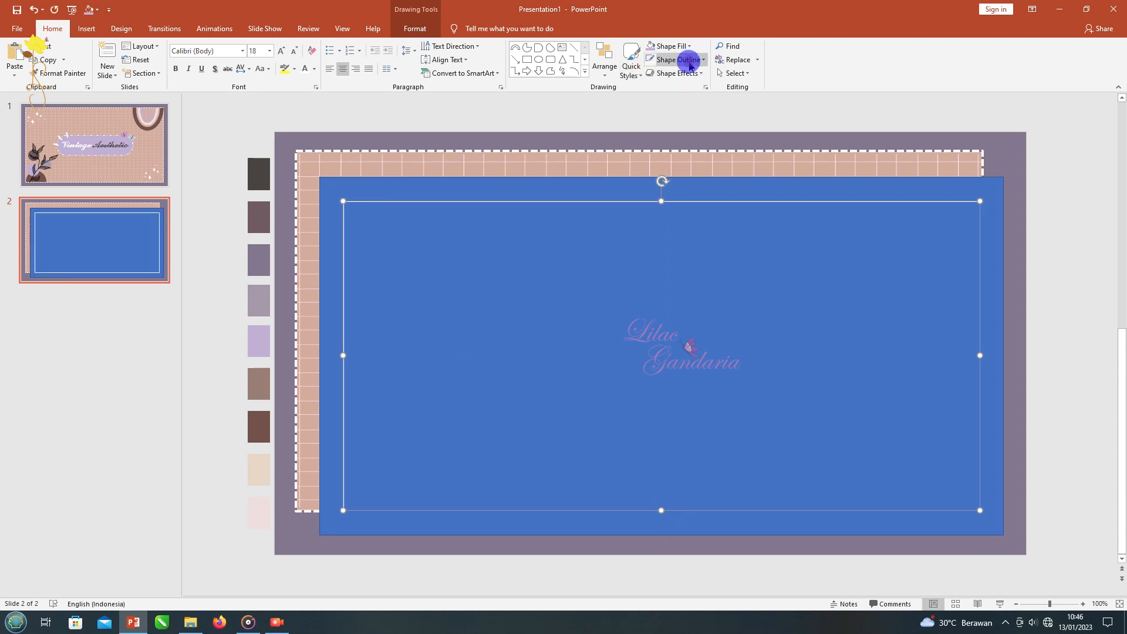
left_click(690, 61)
mouse_move(711, 244)
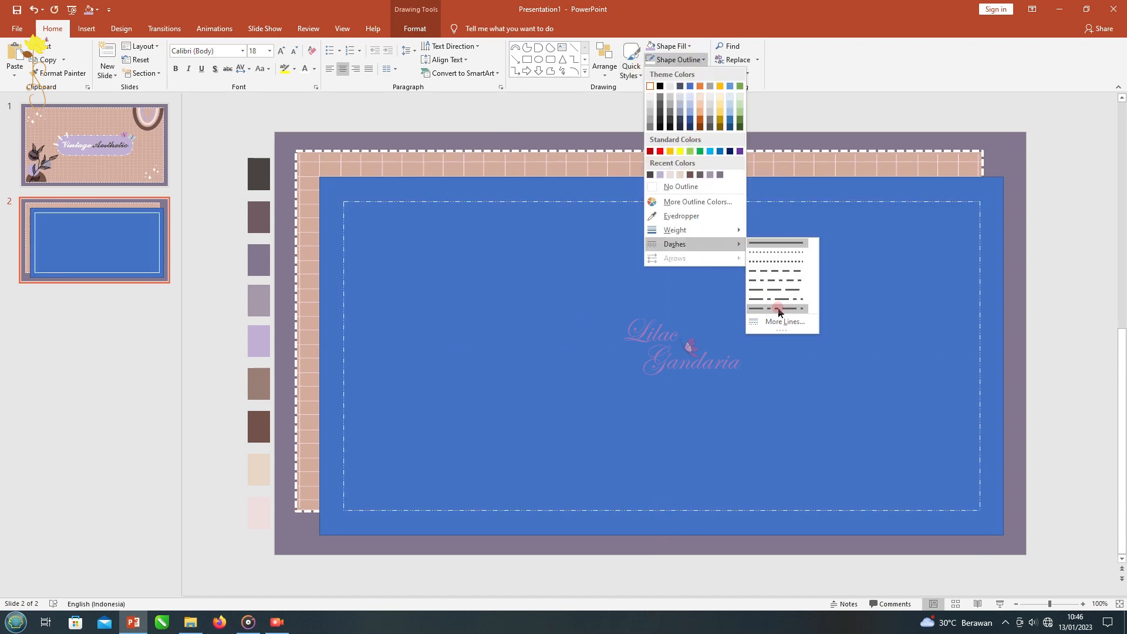
left_click(778, 308)
Step: Fill the outer and inner rectangles with lavender and give the outer one a white outline
left_click(488, 193)
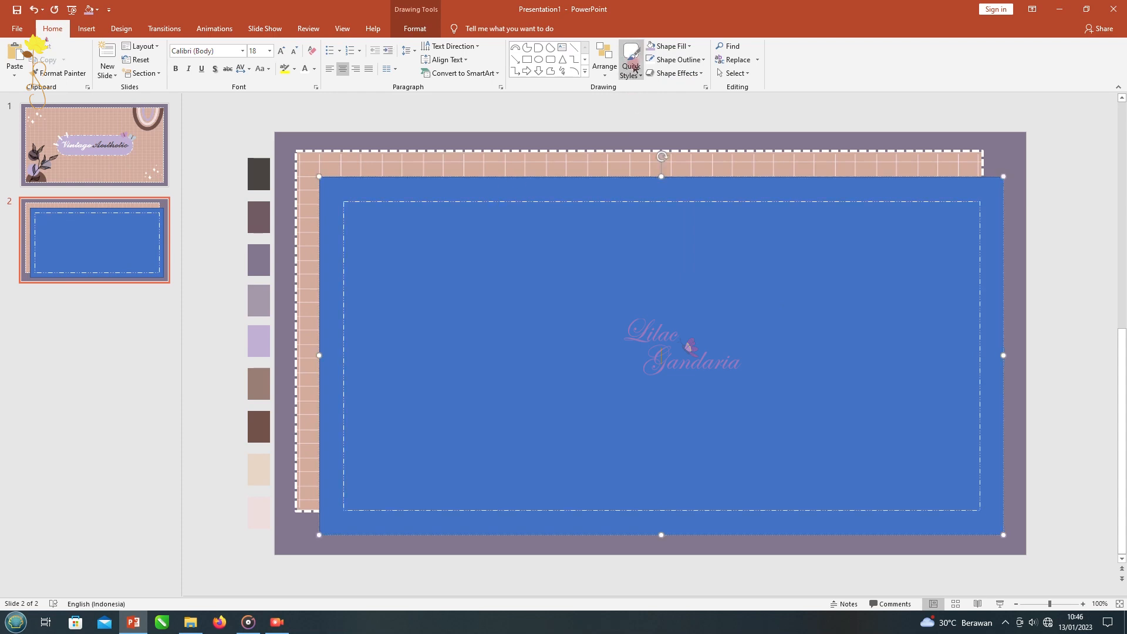
left_click(669, 46)
left_click(634, 251)
left_click(669, 46)
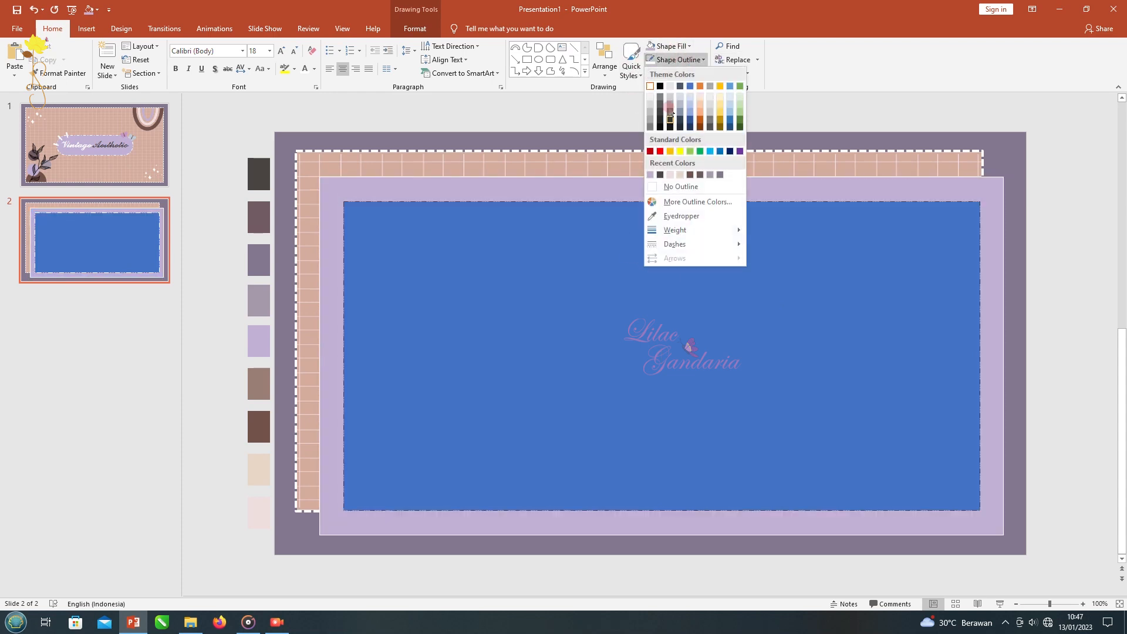
left_click(673, 173)
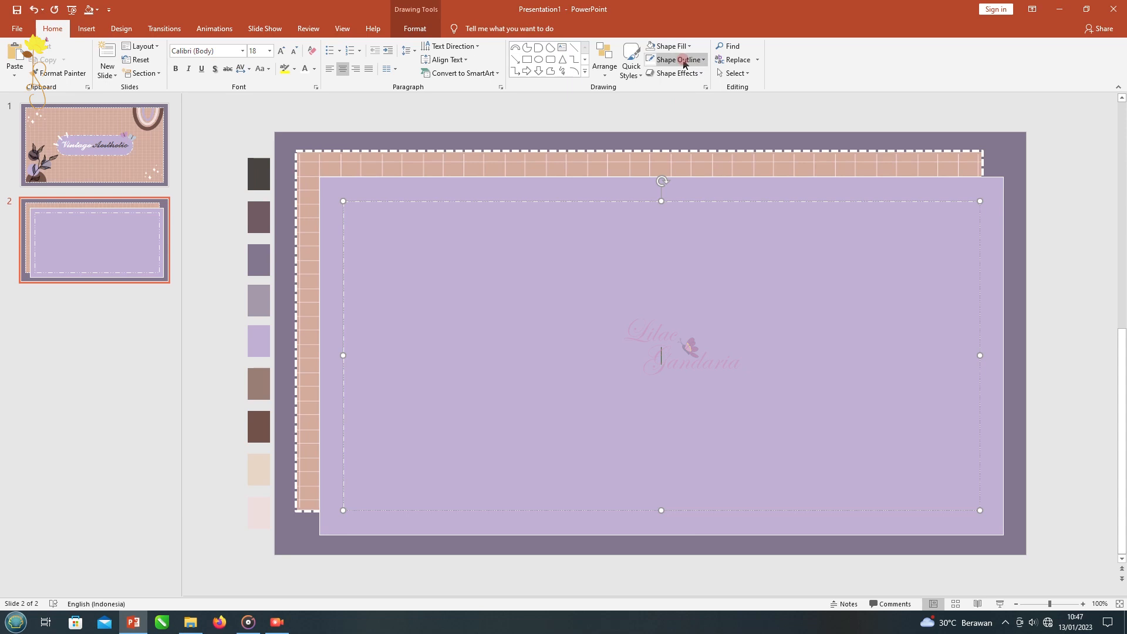
Step: Increase the line weight of the inner rectangle's dashed outline
left_click(683, 61)
mouse_move(692, 233)
left_click(774, 275)
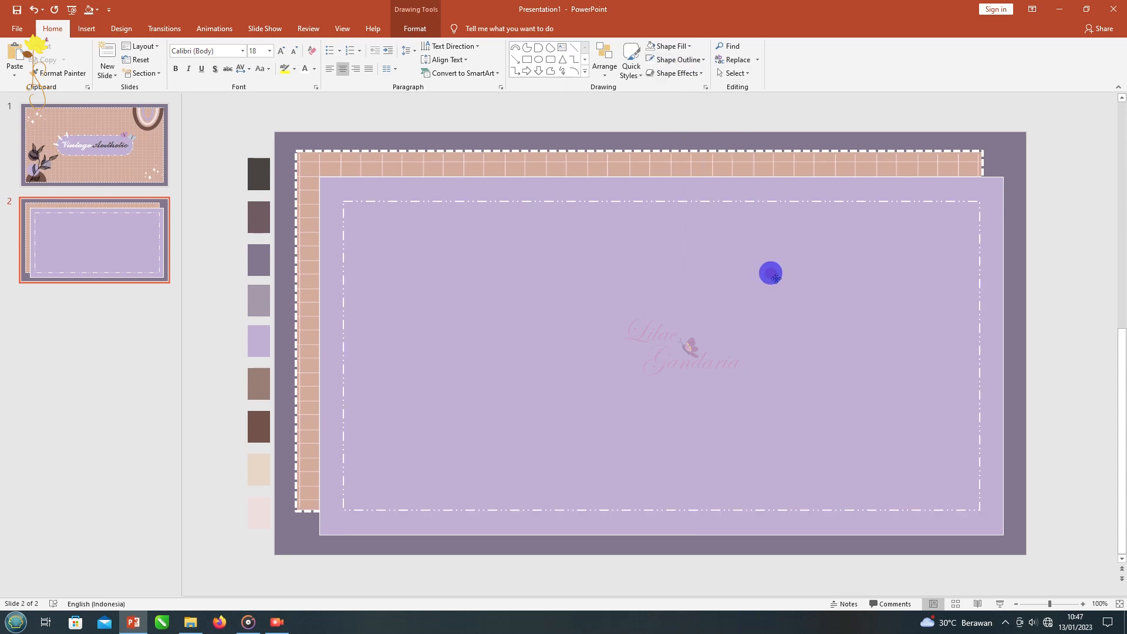
left_click(986, 119)
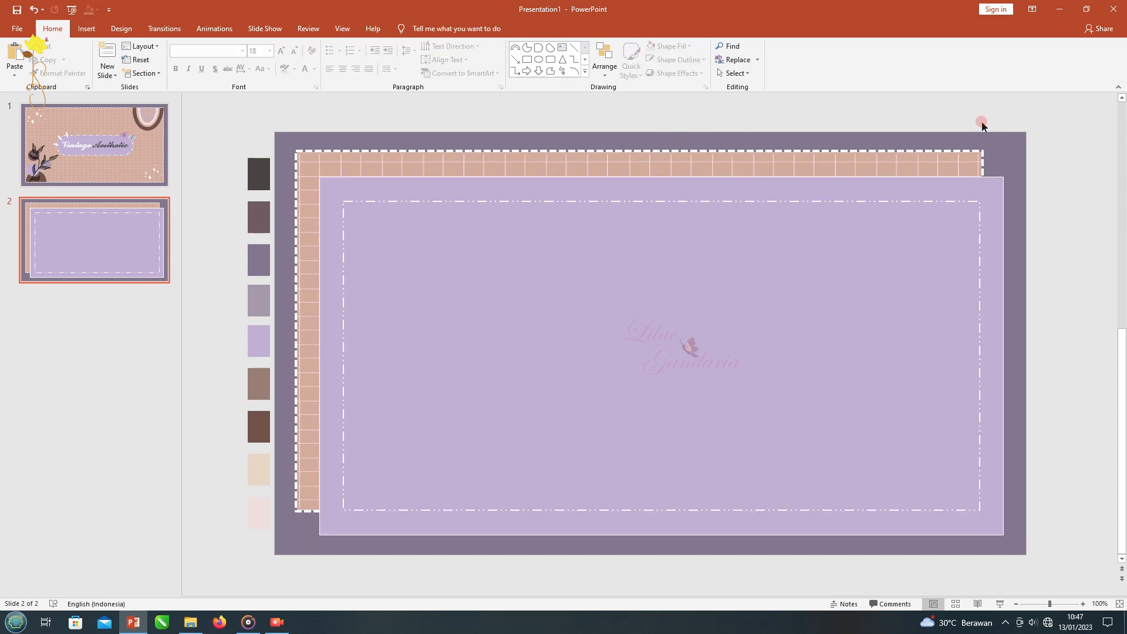
Step: Add a text box reading "Add Title Here" to the lavender panel, centre its text and set it in Brush Script MT
left_click_drag(637, 287, 702, 316)
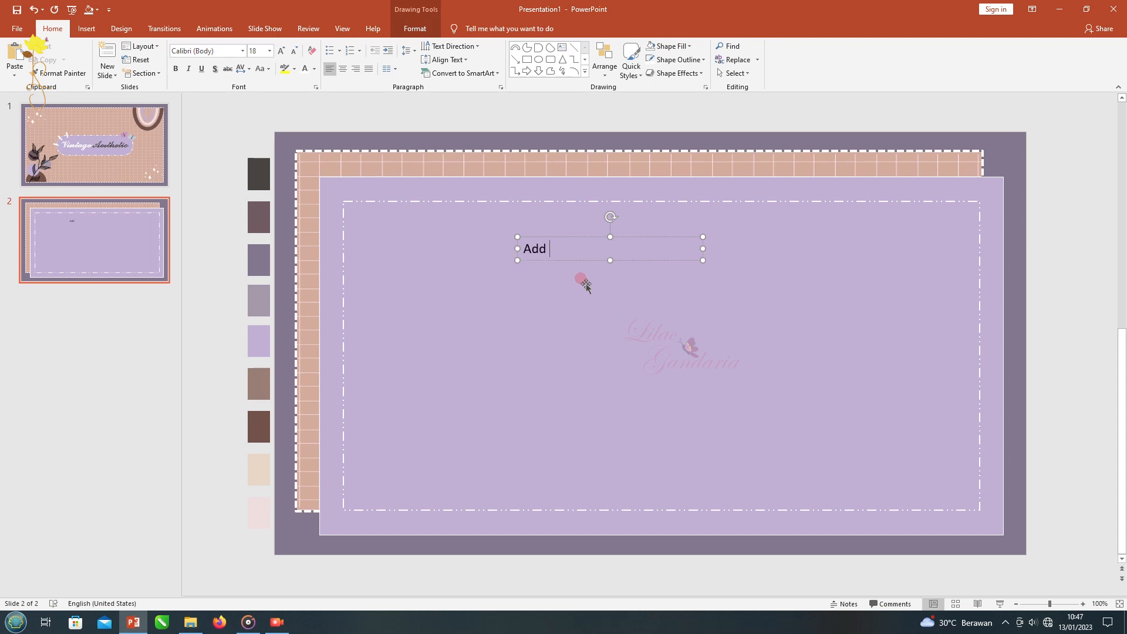
key("ctrl+a")
key("ctrl+e")
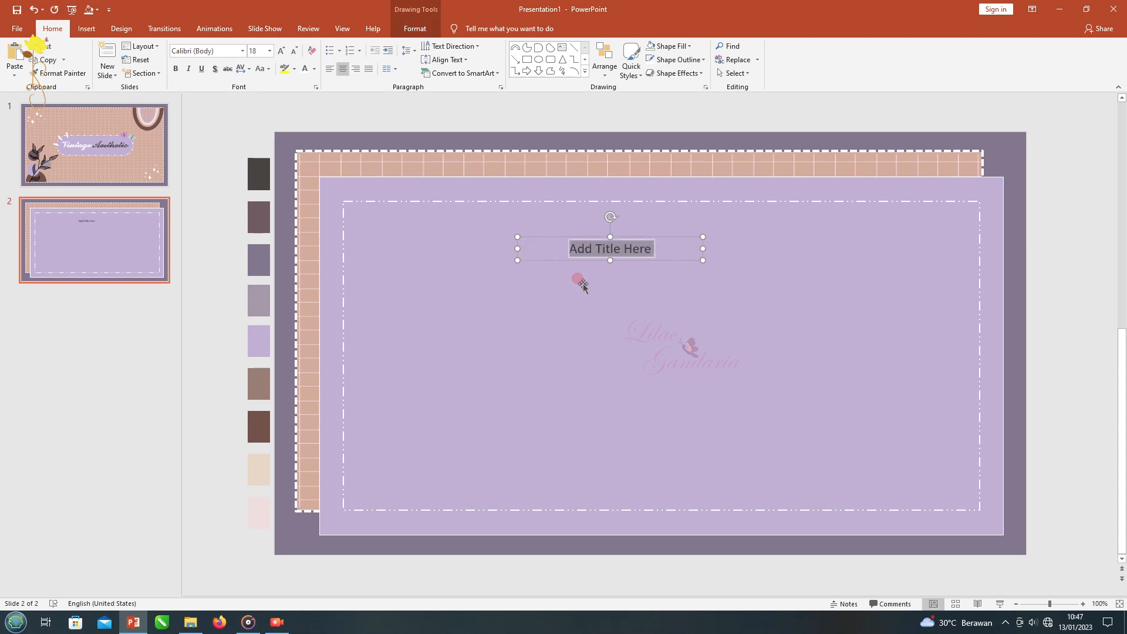
left_click(242, 51)
scroll(247, 376, "down", 7)
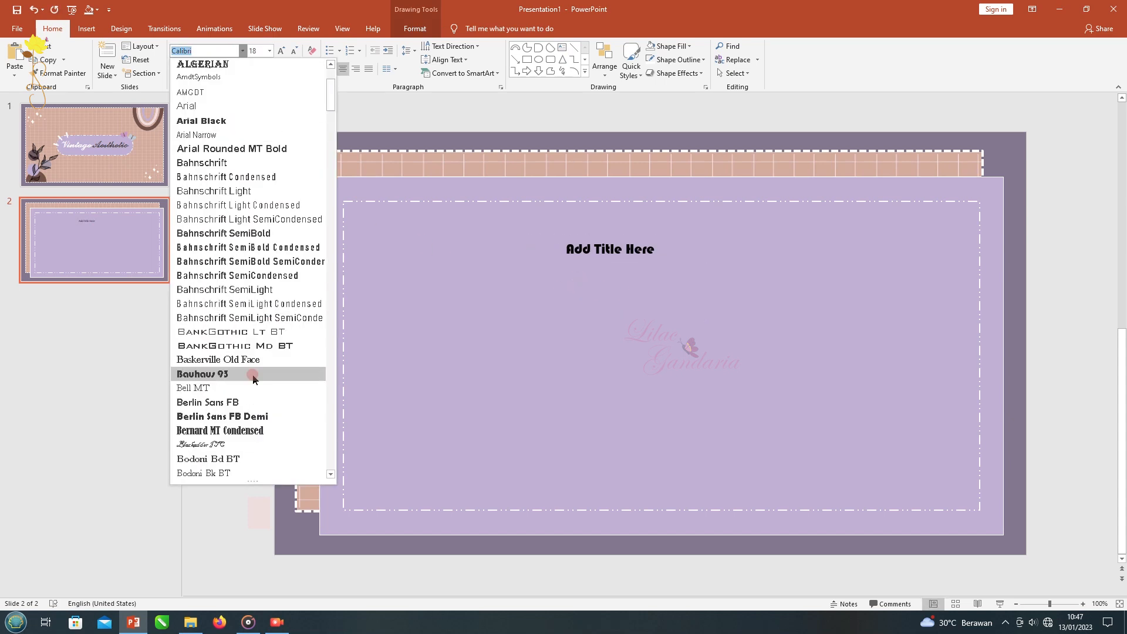
left_click(238, 416)
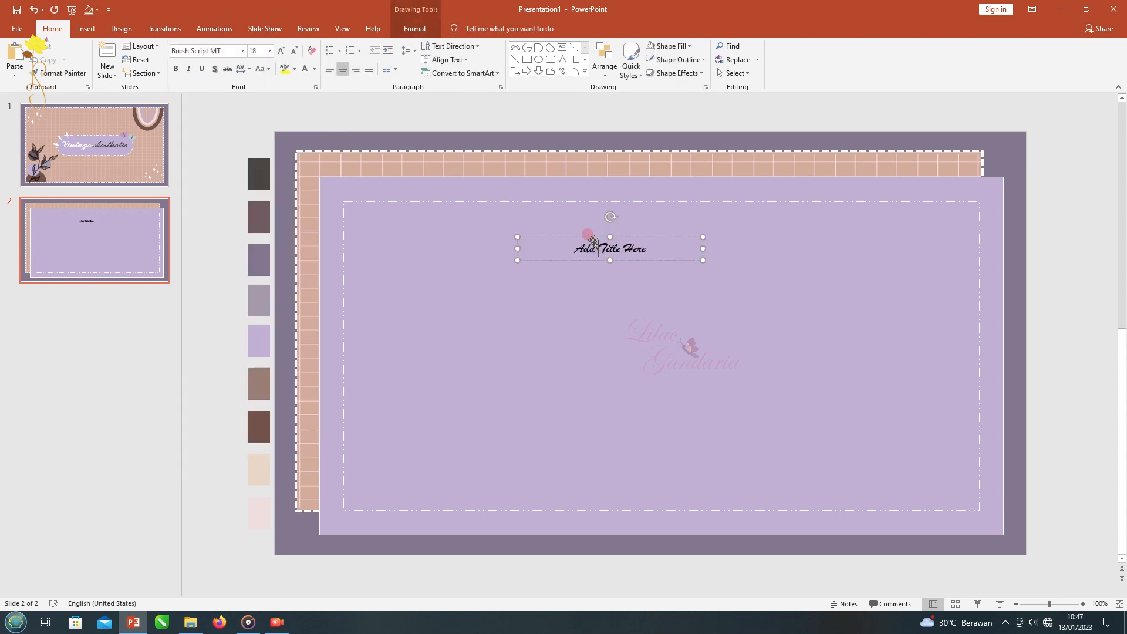
Step: Set the slide title's text to 44 pt bold
left_click(270, 52)
left_click(256, 229)
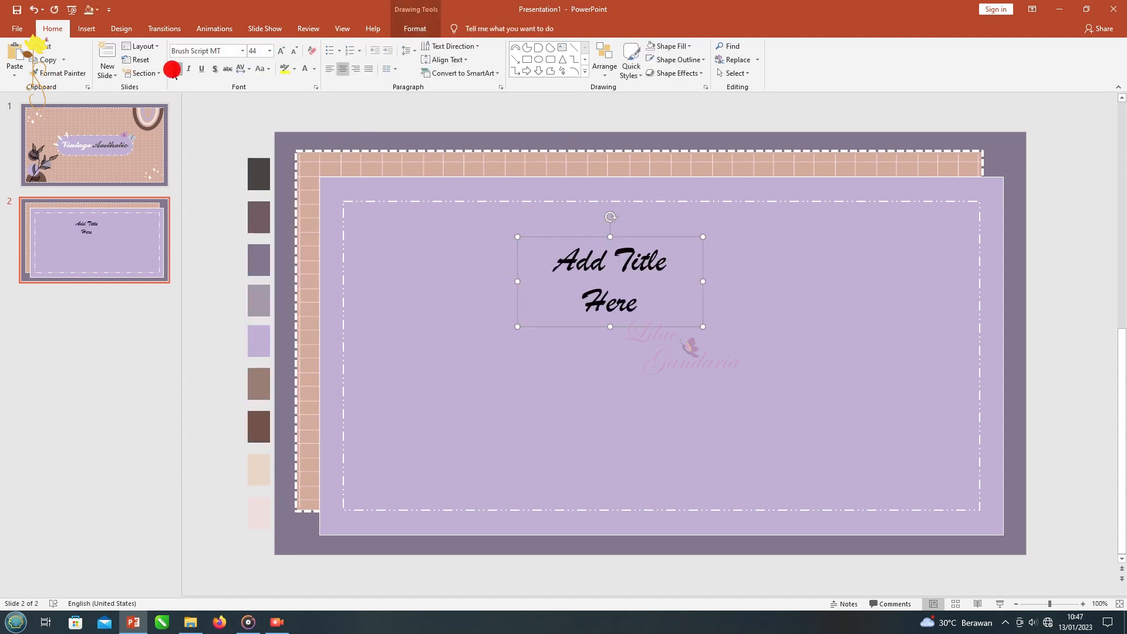
left_click(173, 70)
Step: Give the title text a shadow effect, and widen and reposition its box so it sits on one line near the panel's upper edge
left_click(415, 28)
left_click(608, 73)
left_click(631, 101)
left_click(699, 257)
left_click_drag(703, 281, 714, 276)
left_click_drag(581, 235, 643, 213)
Step: Add a body text box below the title and fill it with a long paragraph of repeated "teks" words
left_click(91, 61)
left_click_drag(422, 311, 662, 452)
type("Teks teks teks teks teks")
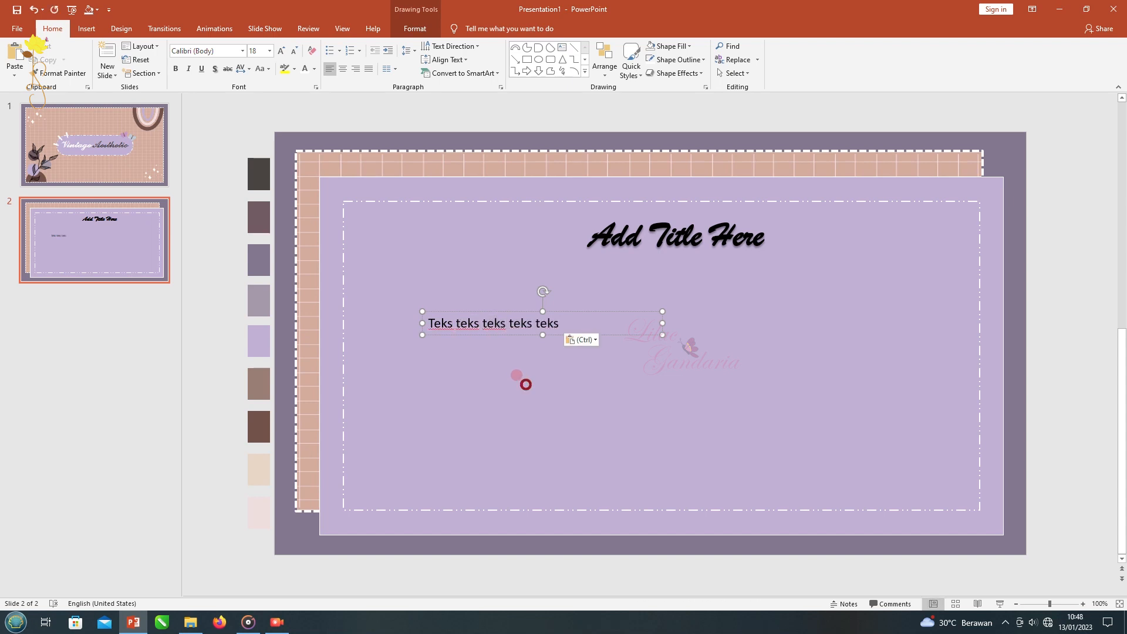
key("ctrl+v")
key("ctrl+v")
key("ctrl+v")
key("ctrl+v")
key("ctrl+v")
key("ctrl+v")
key("ctrl+v")
key("ctrl+v")
key("ctrl+v")
key("ctrl+v")
key("ctrl+v")
key("ctrl+v")
key("ctrl+v")
key("ctrl+v")
key("ctrl+v")
key("ctrl+v")
key("ctrl+v")
key("ctrl+v")
key("ctrl+v")
key("ctrl+v")
left_click_drag(505, 309, 483, 238)
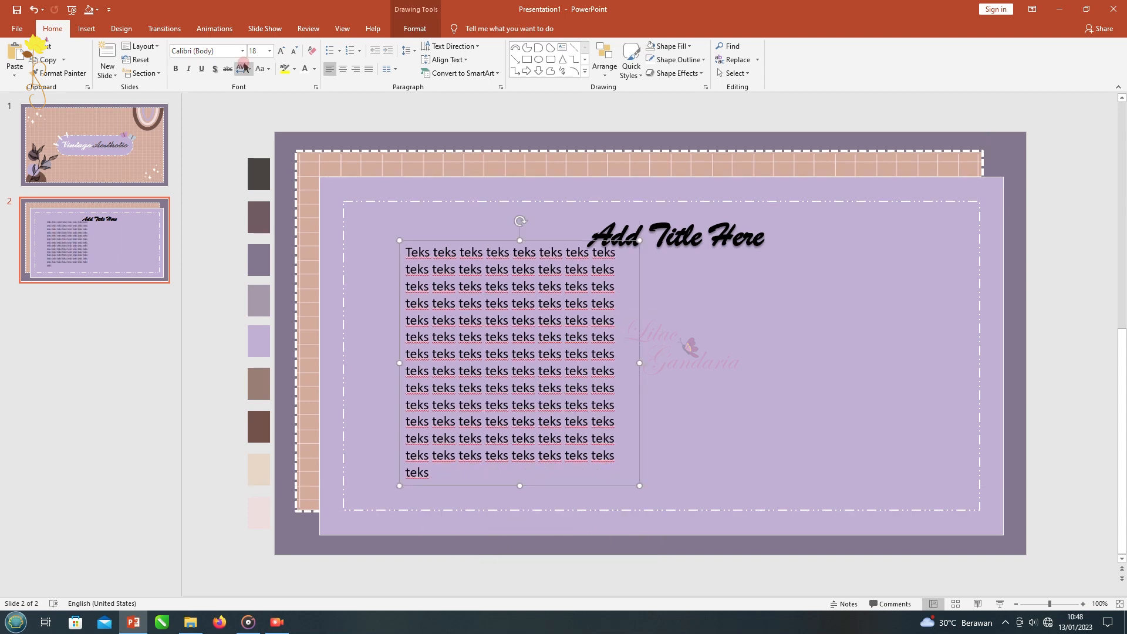
Step: Set the body paragraph in Comic Sans MS and increase its line spacing
left_click(243, 51)
scroll(247, 352, "down", 10)
left_click(216, 363)
left_click(409, 50)
left_click(417, 75)
Step: Widen the body text box across the panel at 20 pt, delete surplus trailing words, and position it just below the title
left_click_drag(642, 417, 957, 378)
left_click(281, 50)
left_click(648, 304)
left_click_drag(569, 241, 566, 261)
left_click_drag(626, 468, 587, 447)
key("BackSpace")
left_click_drag(941, 364, 900, 361)
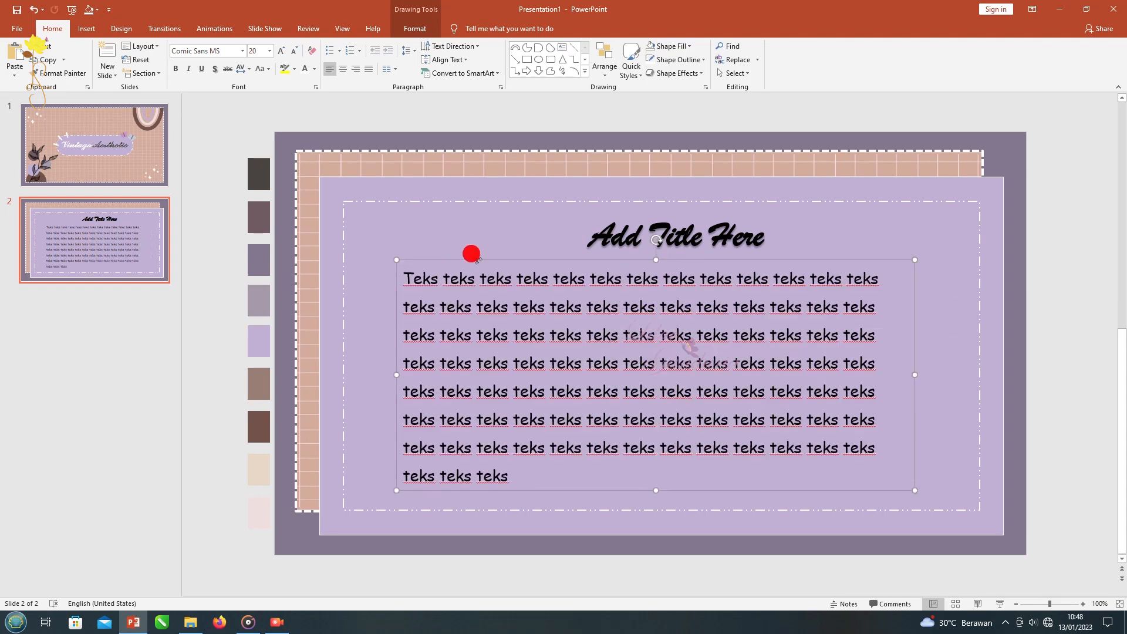
left_click_drag(471, 253, 473, 251)
Step: Copy the leaf branch and circles decoration from the title slide onto the second slide, and narrow the body text box to clear it
left_click(96, 147)
double_click(335, 467)
scroll(336, 466, "down", 3)
key("ctrl+v")
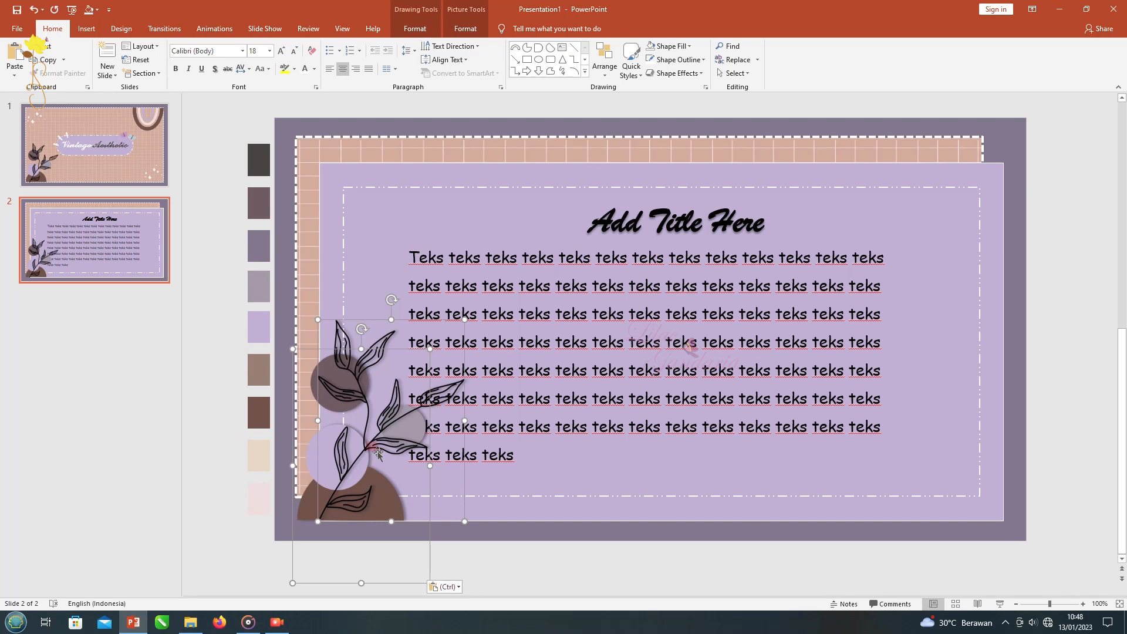
left_click(463, 373)
left_click_drag(402, 368, 451, 376)
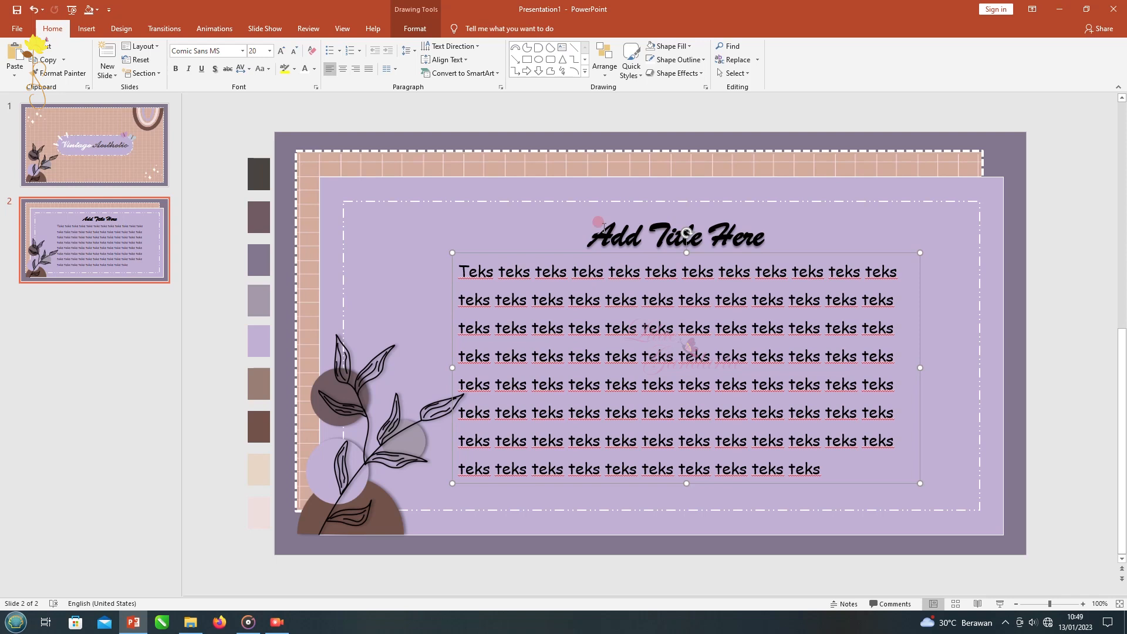
Step: Copy the butterflies and lower sparkles from the title slide to the second slide, placing the butterflies on the lavender panel's upper right corner
left_click(157, 163)
left_click(918, 432)
left_click(149, 256)
key("ctrl+v")
left_click_drag(809, 279, 927, 207)
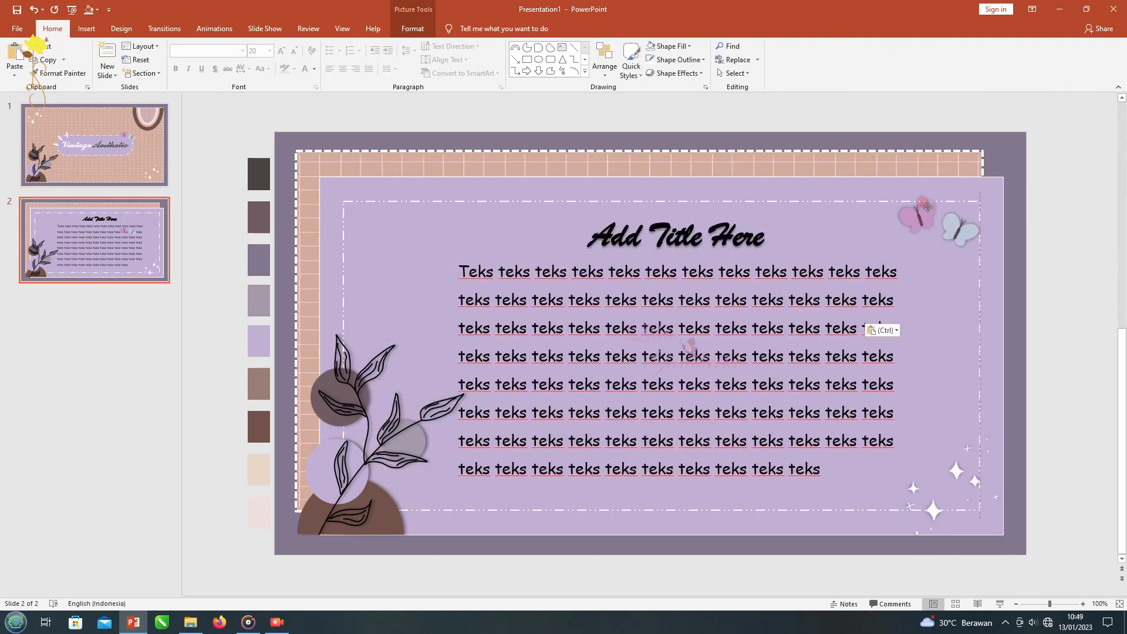
left_click(963, 480)
left_click(1034, 427)
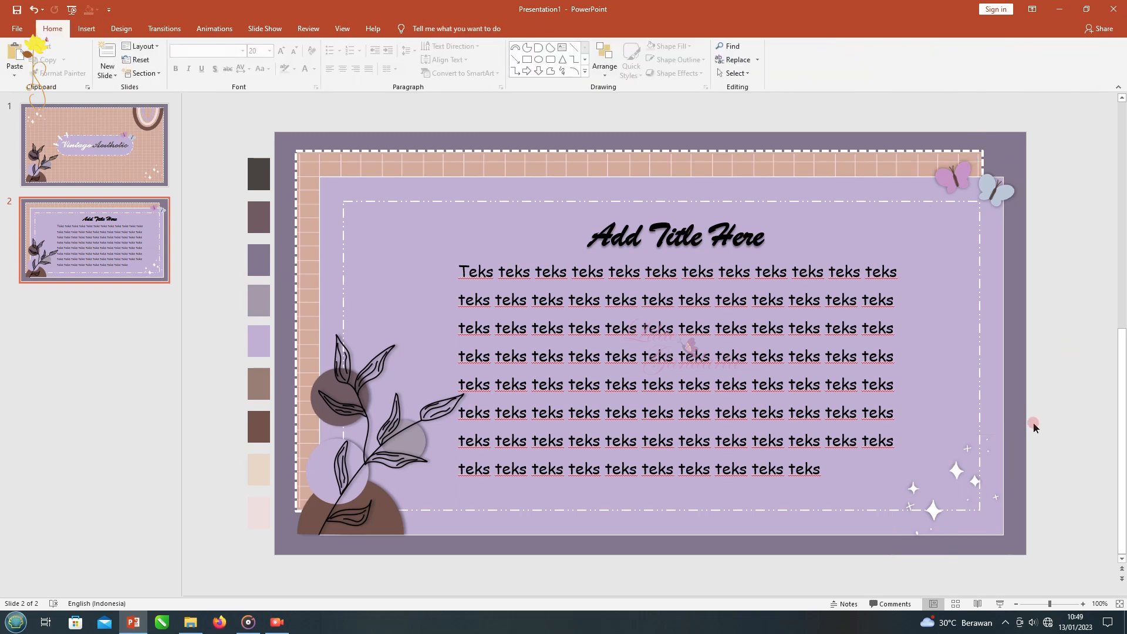
Step: Nudge the circles and brown half-circle group slightly left on the second slide
left_click(304, 456)
left_click(297, 529, "shift")
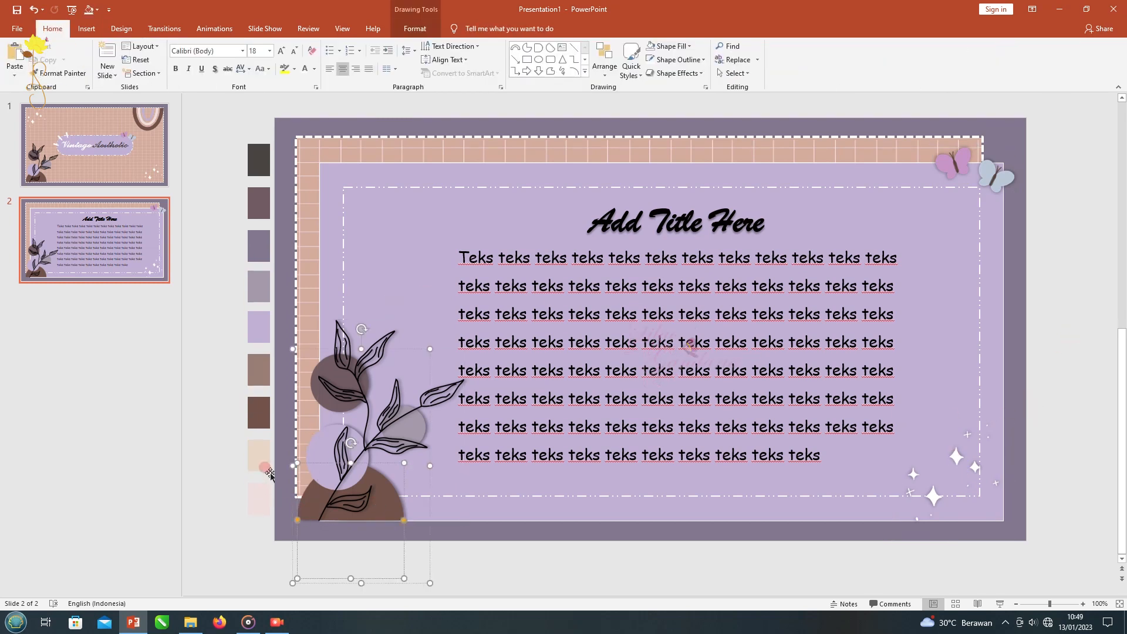
left_click(329, 504, "shift")
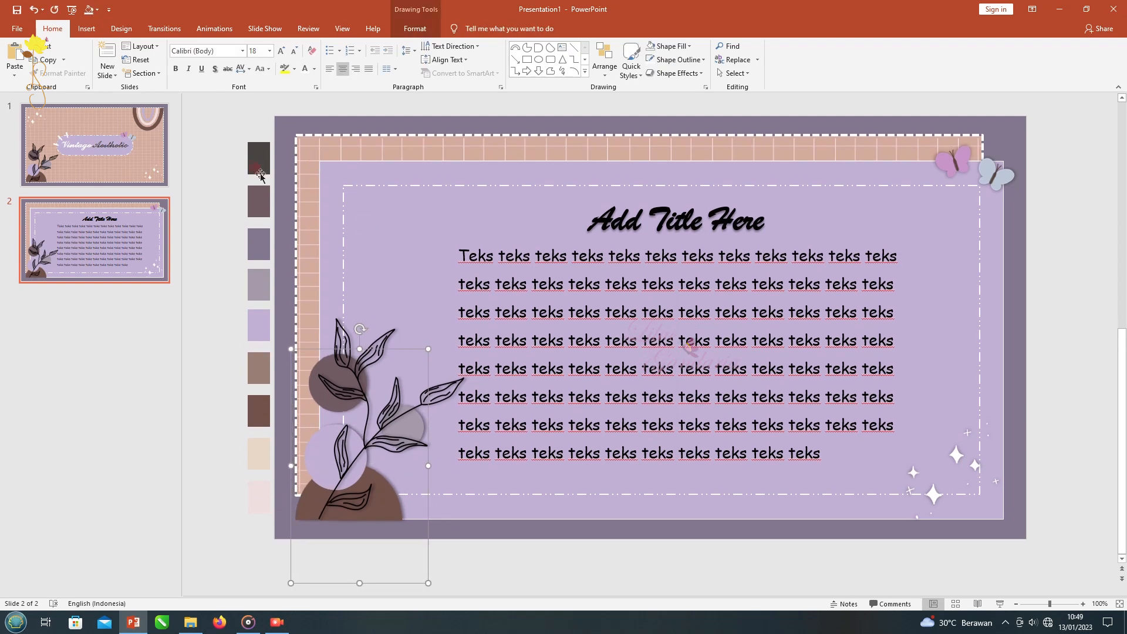
left_click(236, 129)
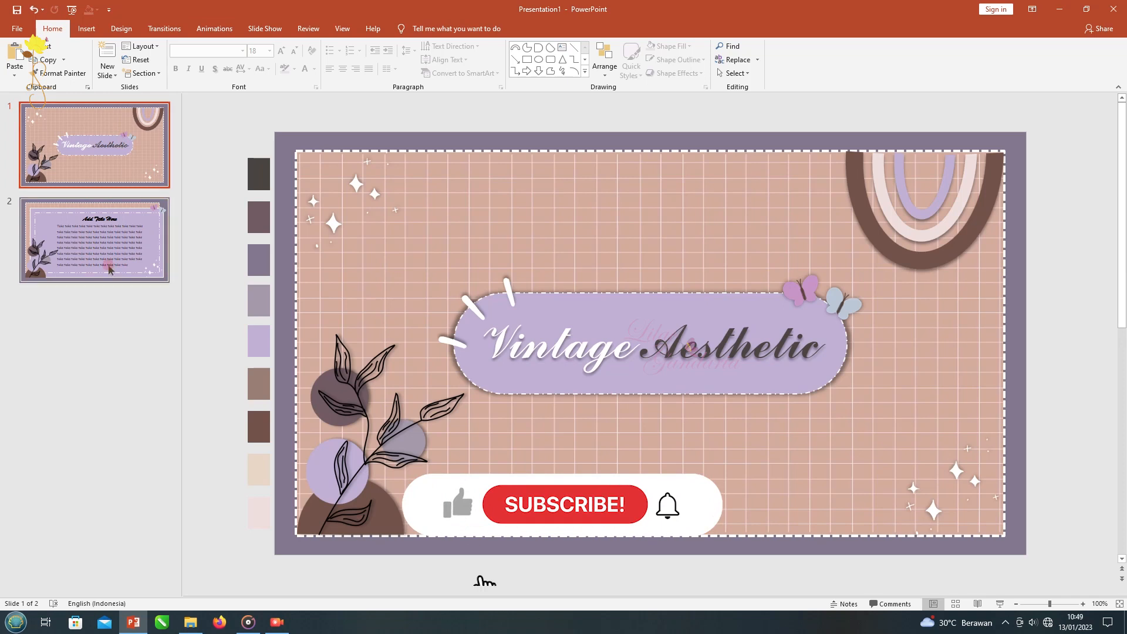
Step: Apply the Morph transition to the second slide
left_click(94, 240)
left_click(165, 28)
left_click(130, 66)
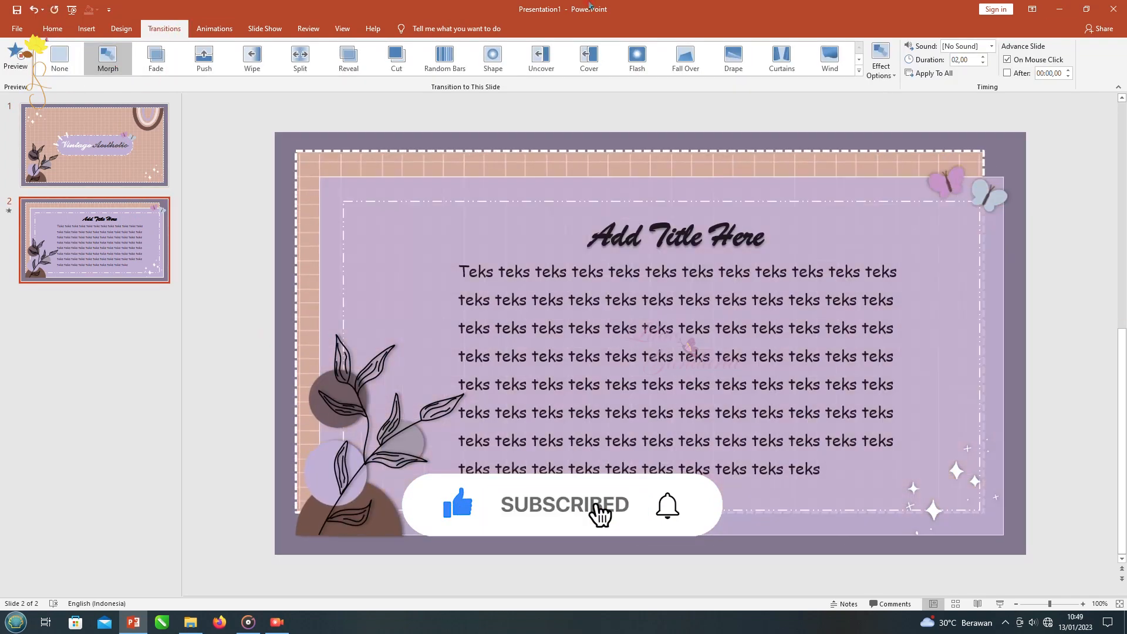
Step: Add the Expand entrance effect to the grid background picture on the title slide
left_click(226, 26)
left_click(173, 141)
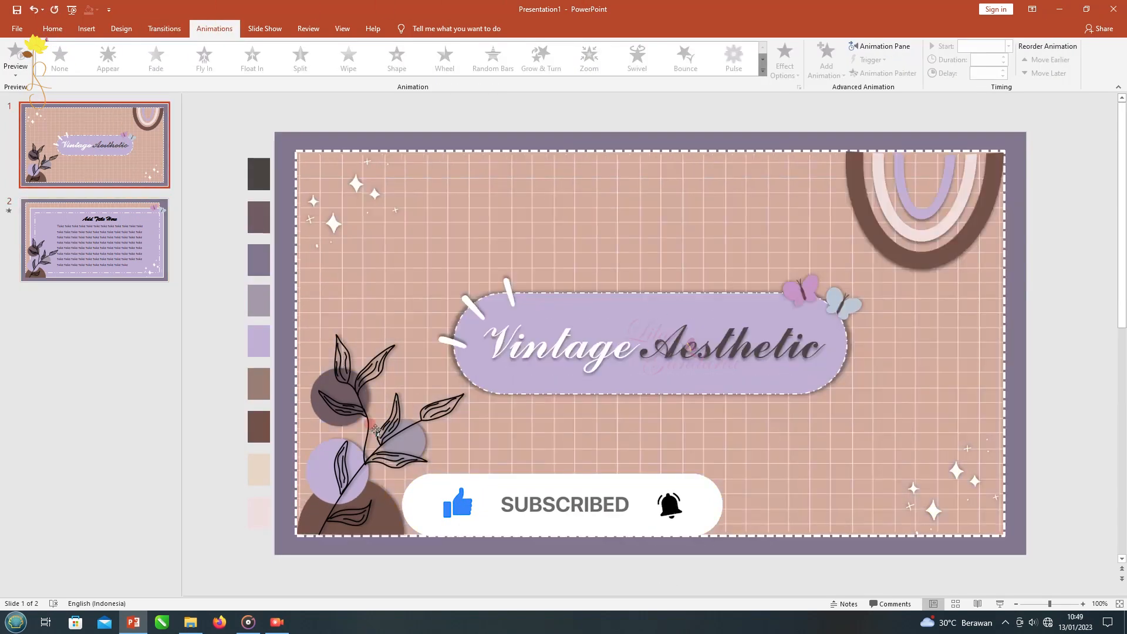
left_click(669, 295)
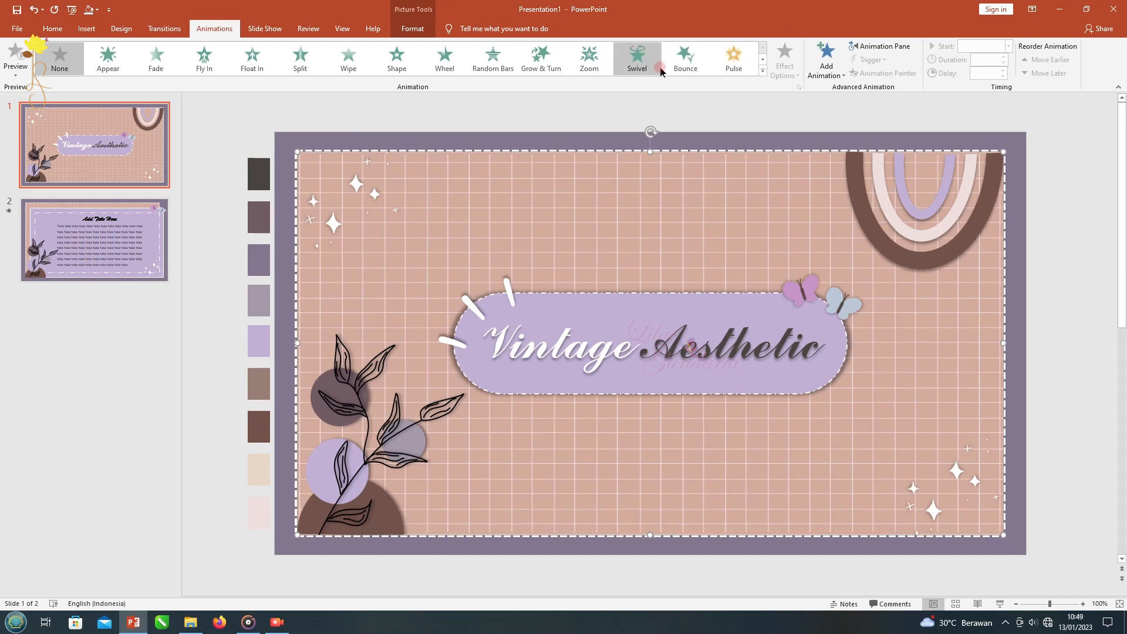
left_click(815, 55)
left_click(856, 498)
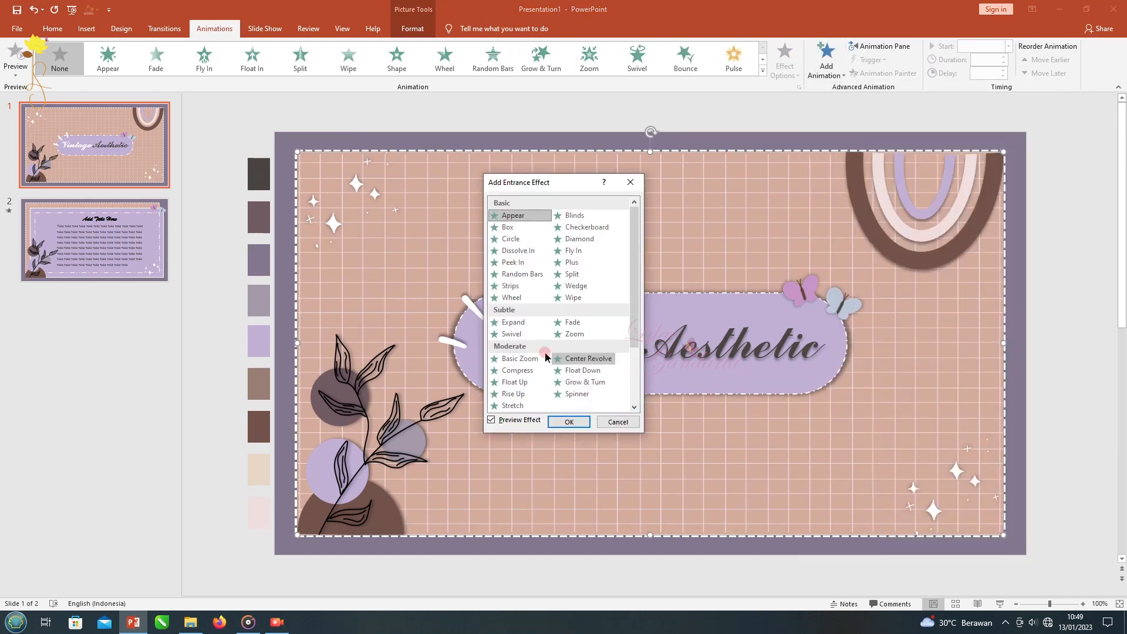
left_click(513, 322)
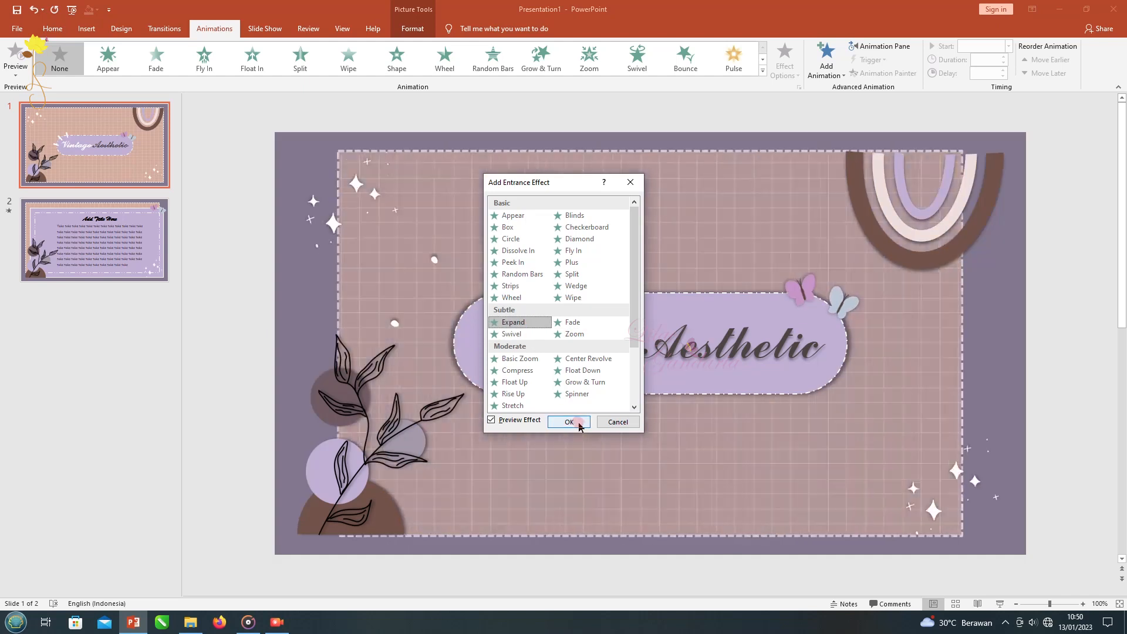
left_click(569, 422)
left_click(307, 453)
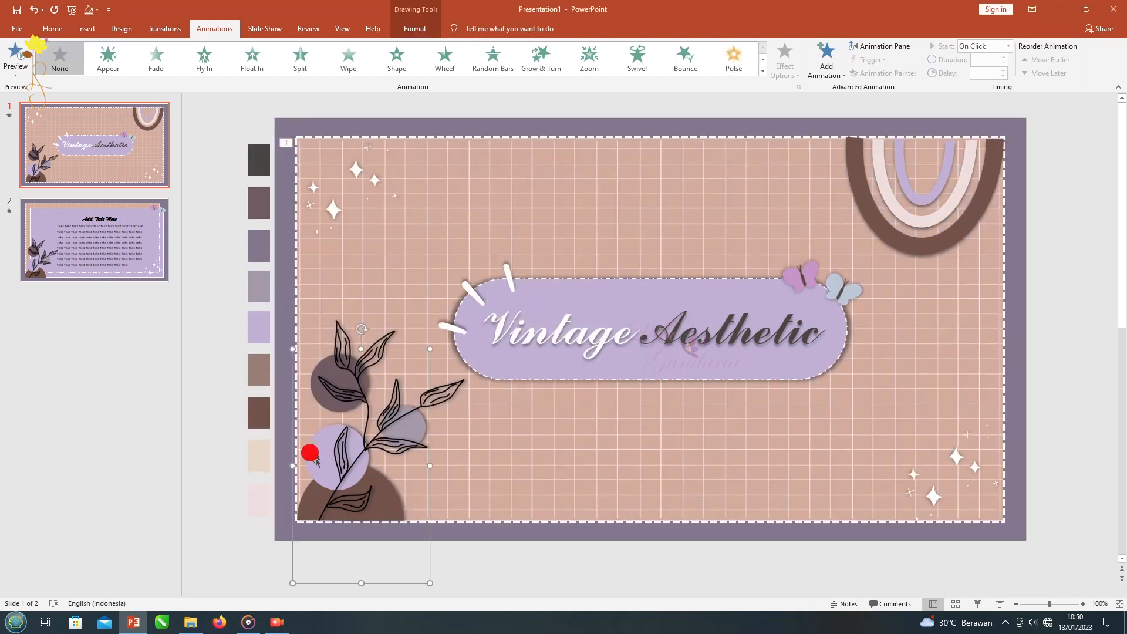
left_click(891, 175)
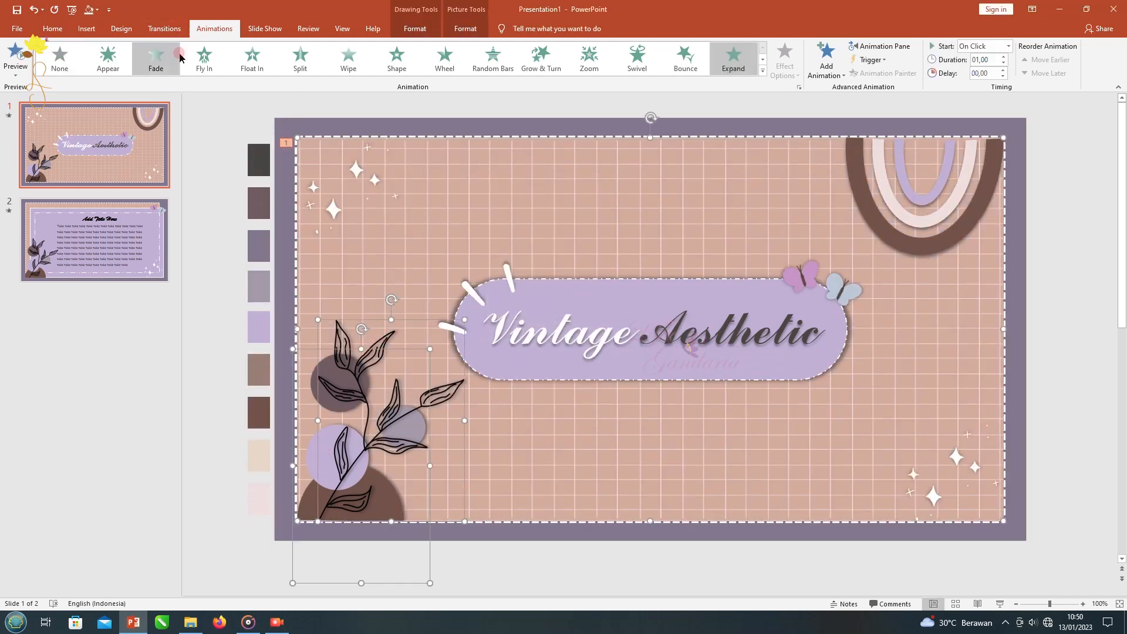
left_click(351, 65)
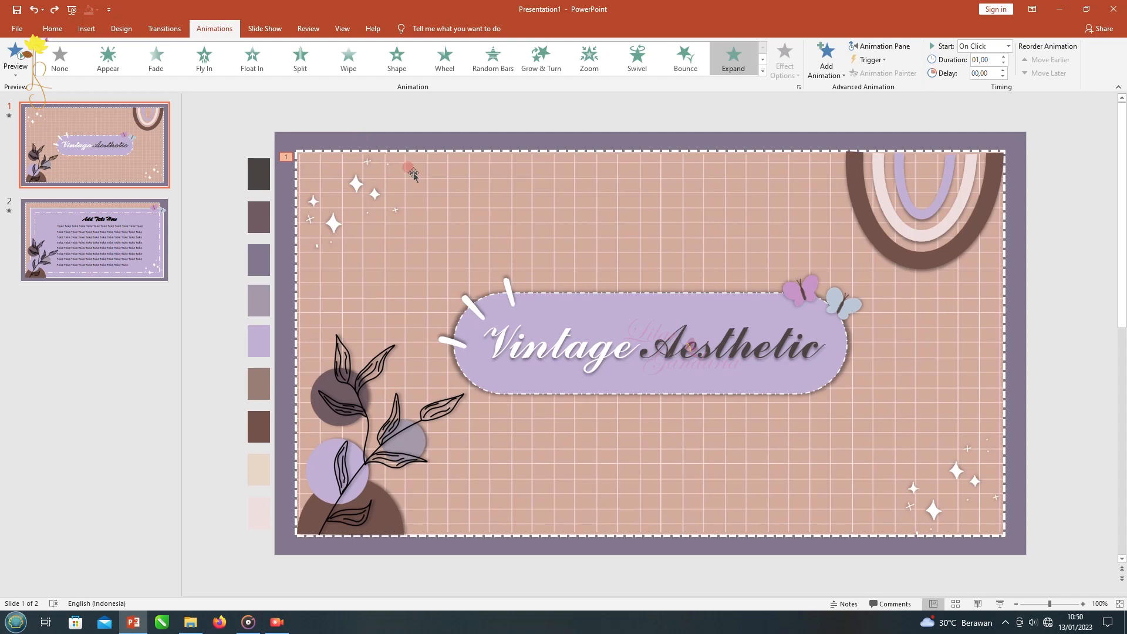
Step: Apply the Wipe entrance animation to the circles group, leaf branch and rainbow together, with the Animation Pane shown
left_click(326, 477)
double_click(890, 189)
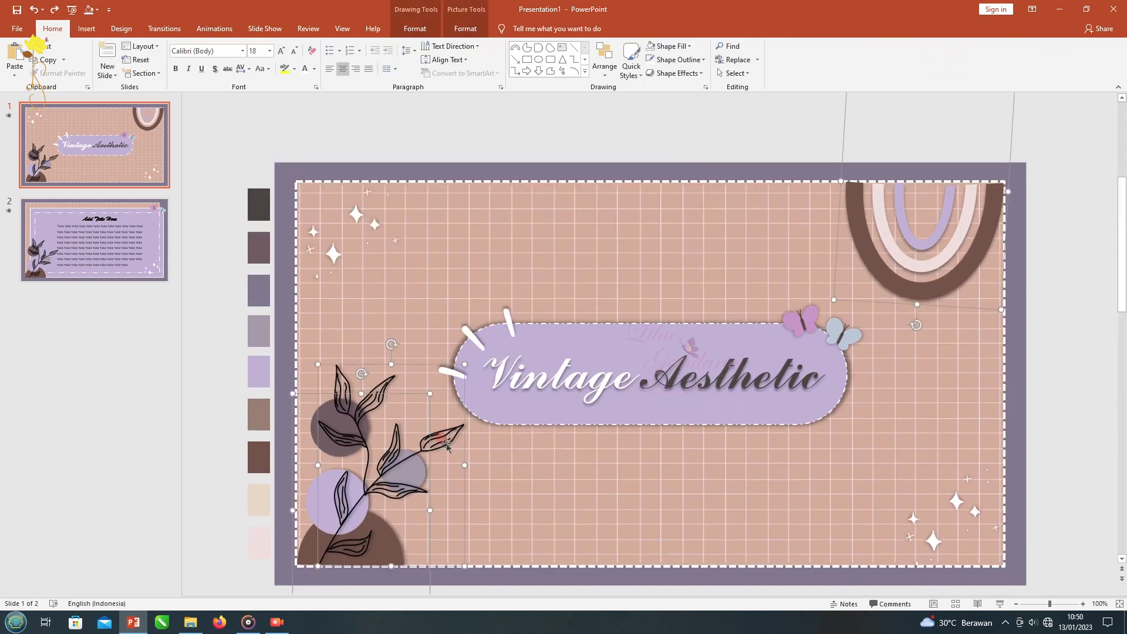
left_click(227, 31)
left_click(879, 46)
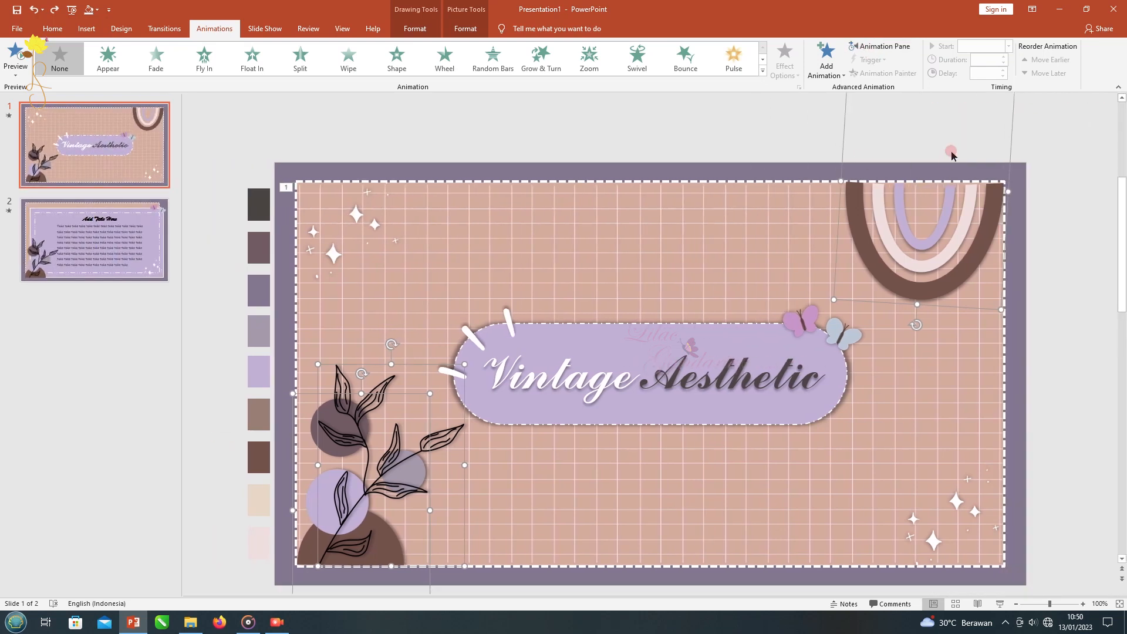
left_click(1014, 604)
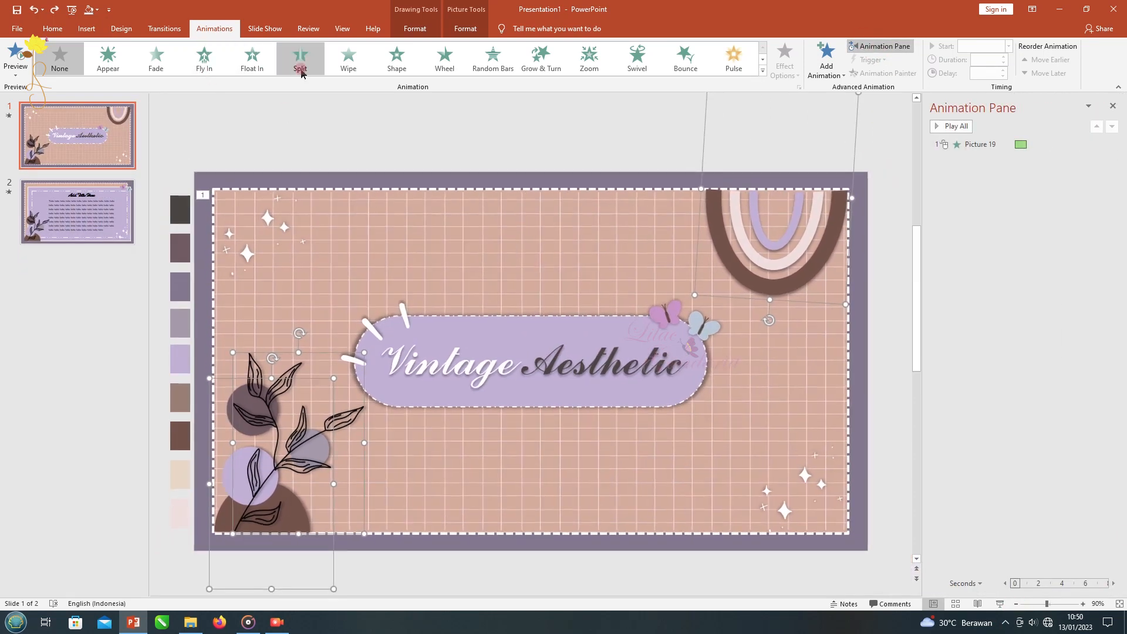
left_click(354, 64)
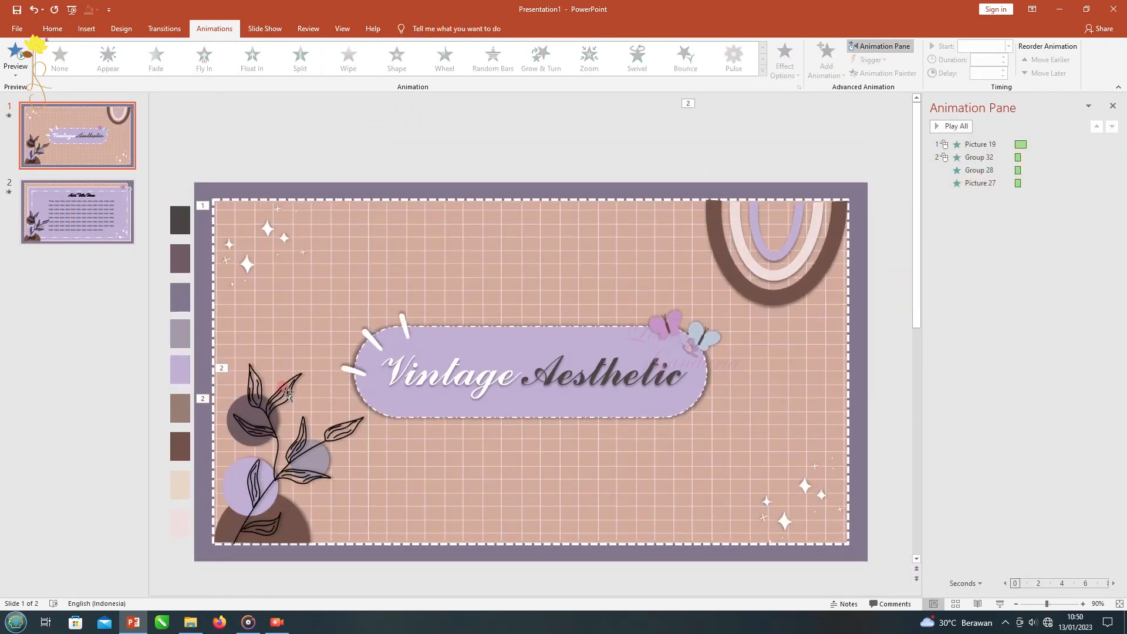
Step: Change the rainbow's Wipe direction so it enters from the top
double_click(230, 472)
left_click(222, 29)
left_click(787, 66)
left_click(811, 135)
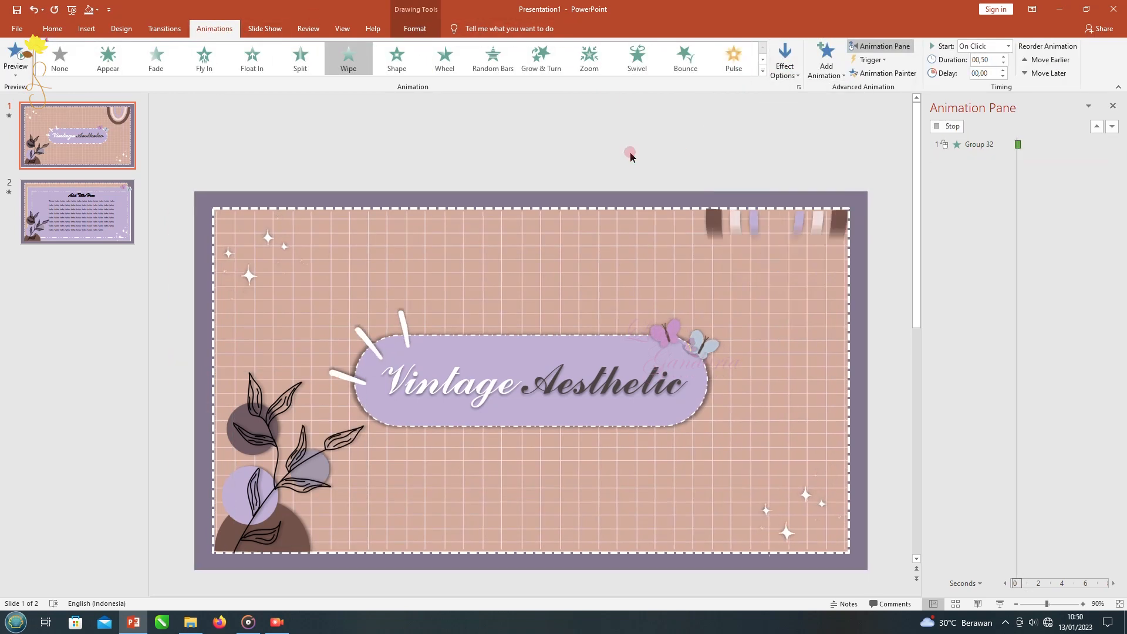
Step: Apply the Split entrance animation to the lavender rounded title plate
double_click(477, 350)
left_click(461, 336)
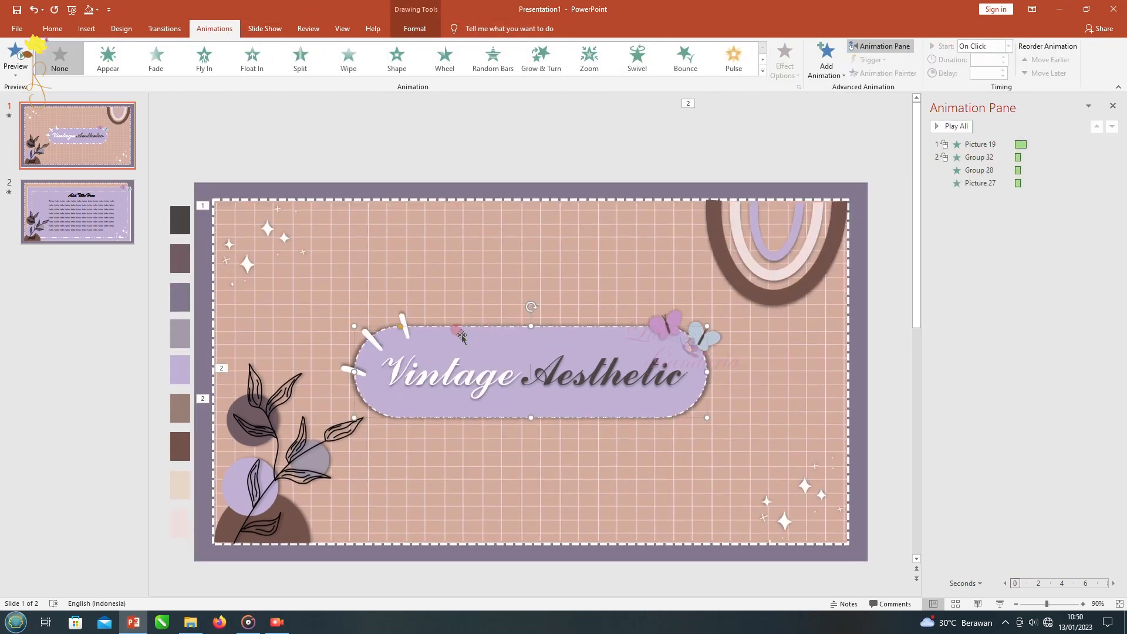
left_click(315, 70)
left_click(463, 367)
Step: Apply the Fade entrance animation to both sparkle pictures on the title slide
double_click(262, 226)
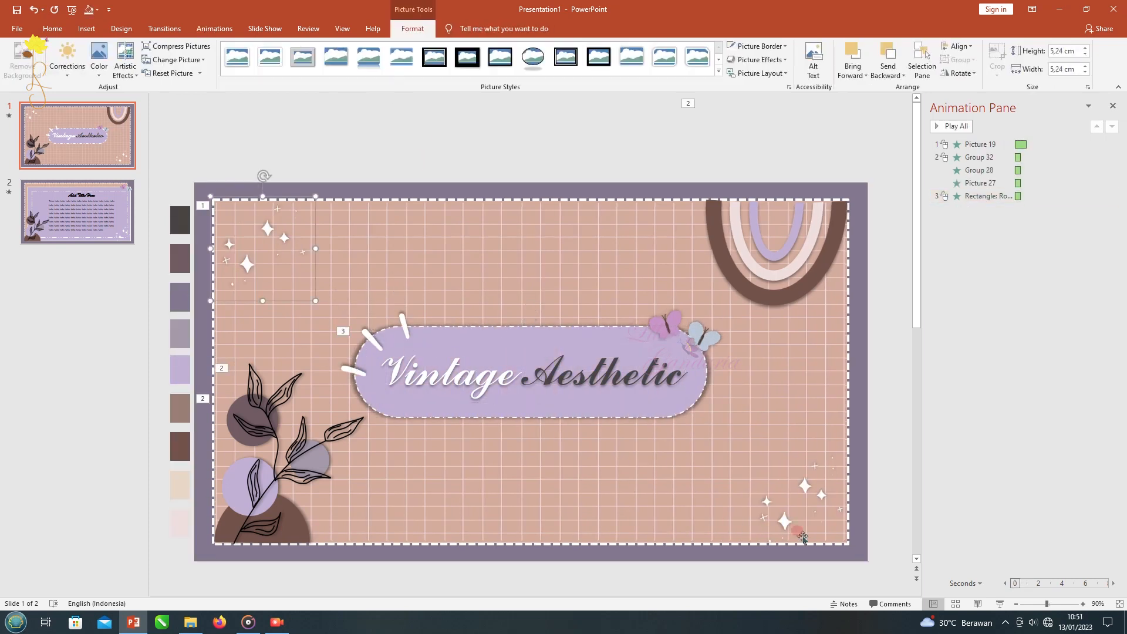
left_click(214, 28)
left_click(156, 55)
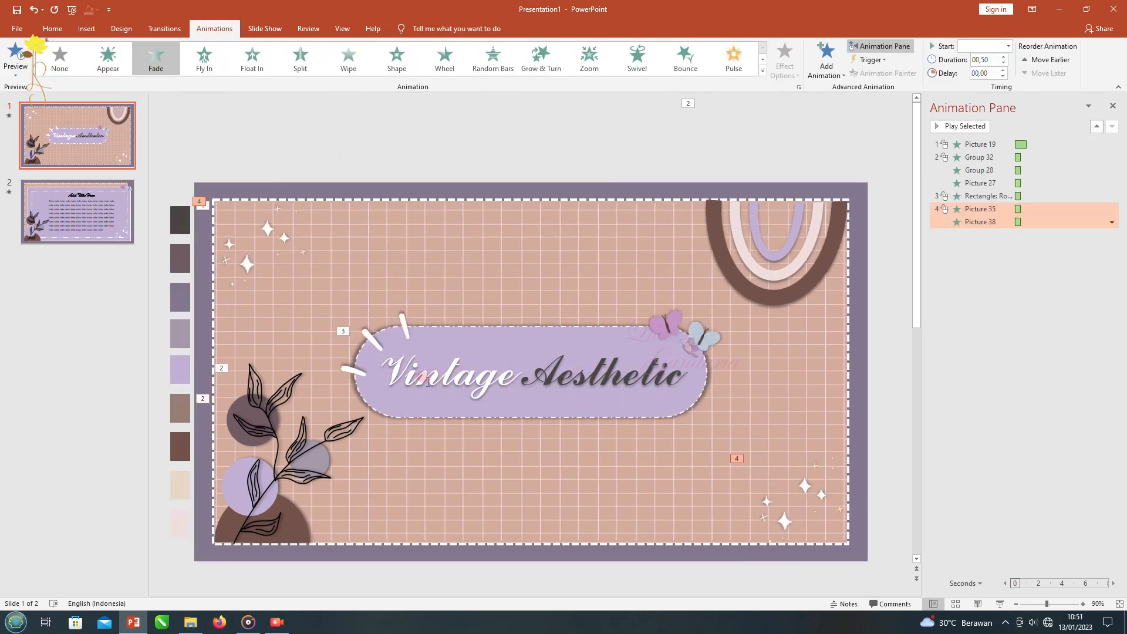
Step: Apply the Zoom entrance animation to the "Vintage Aesthetic" text and make its text animate in sequence rather than all at once
left_click(422, 342)
left_click(589, 56)
left_click(799, 87)
left_click(623, 324)
left_click(559, 350)
left_click(597, 386)
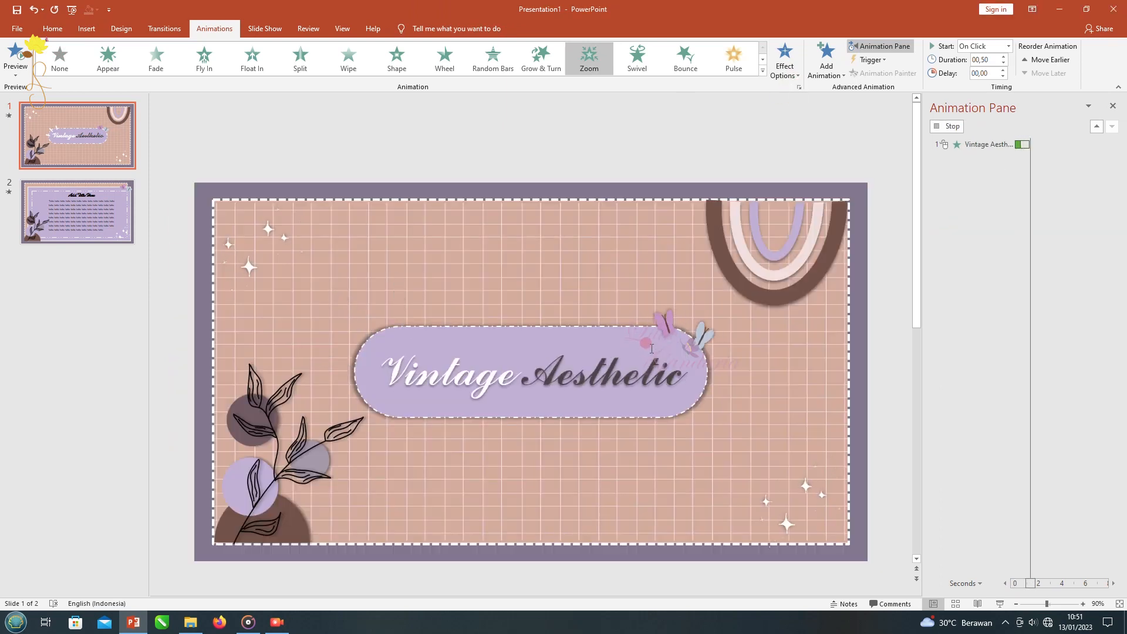
Step: Apply the Fade entrance animation to the butterflies and white accent strokes, and preview the title slide's animations
left_click(668, 327)
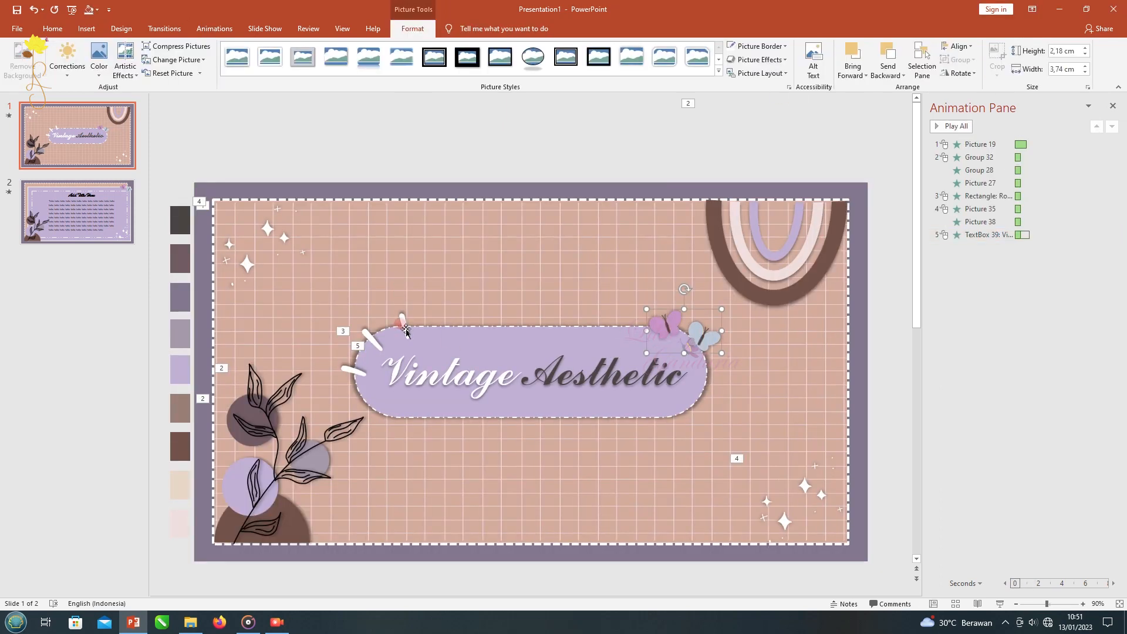
left_click(214, 29)
left_click(156, 55)
left_click(19, 57)
Step: Apply the Split entrance animation to the "Add Title Here" text on the second slide
key("Page_Down")
left_click(503, 222)
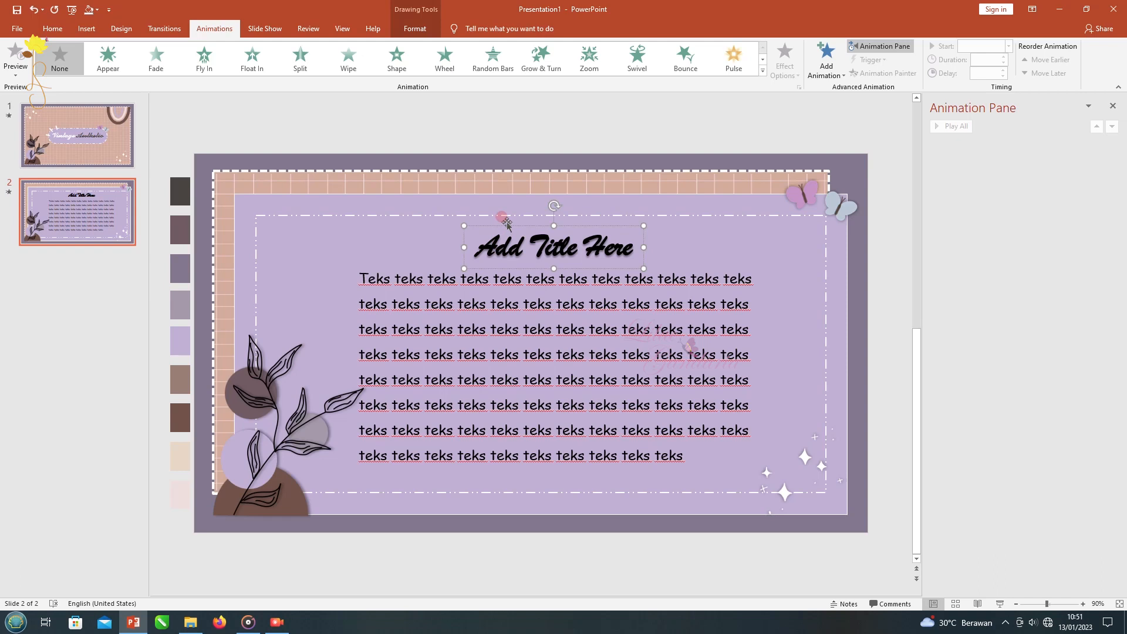
left_click(308, 61)
Step: Apply the Split entrance animation to the body paragraph, changing its direction and making its text animate in sequence
left_click(464, 301)
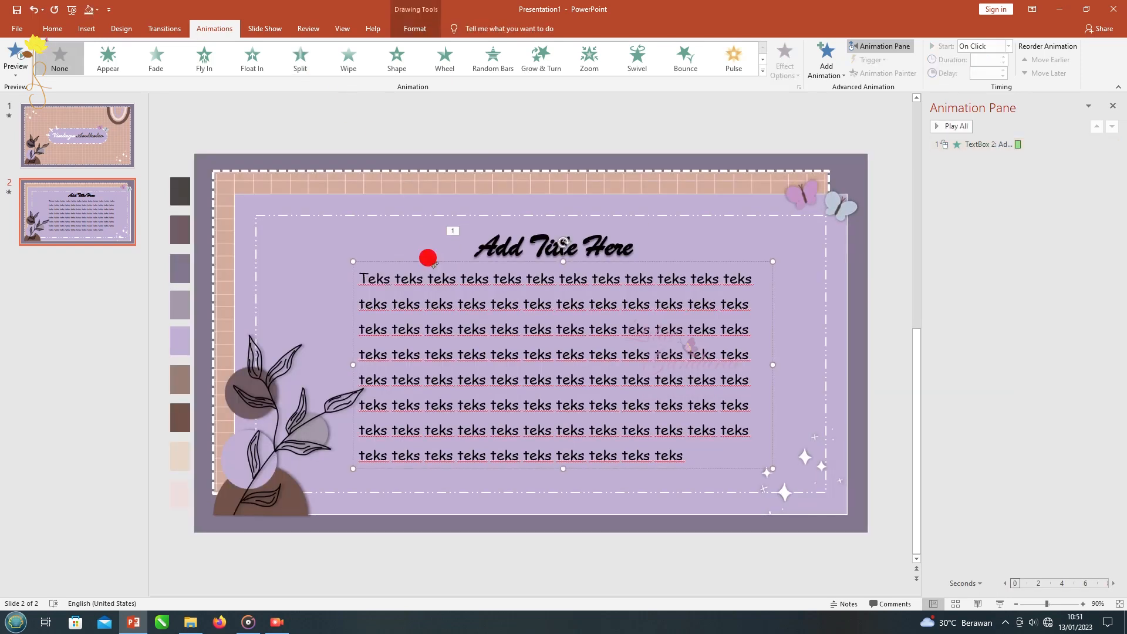
left_click(314, 67)
left_click(784, 66)
left_click(800, 183)
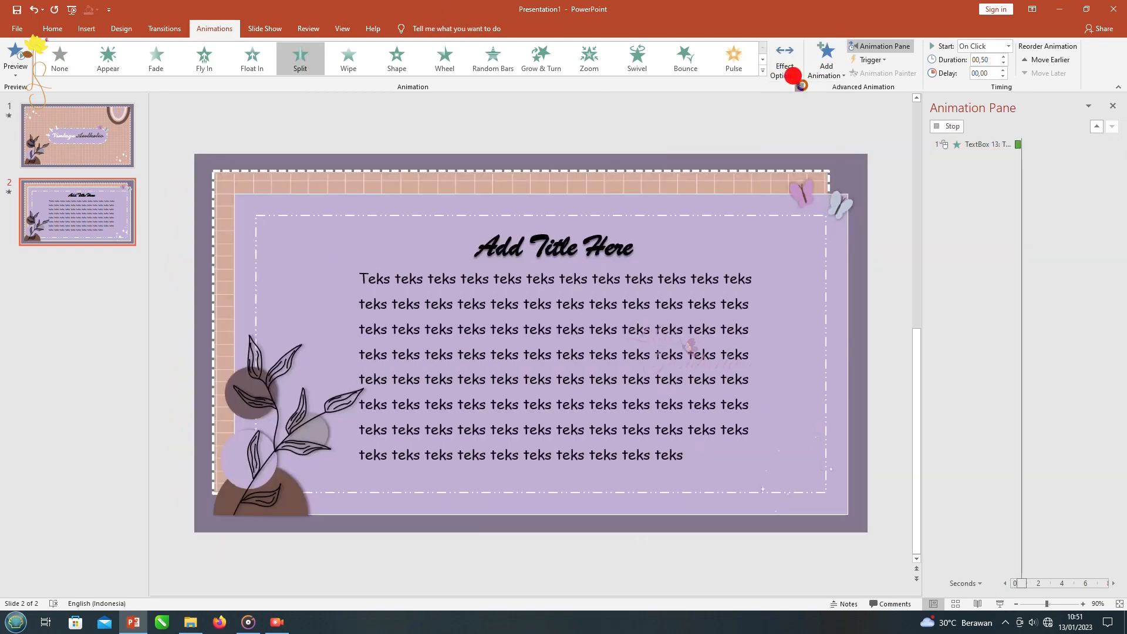
left_click(798, 86)
left_click(568, 350)
left_click(589, 386)
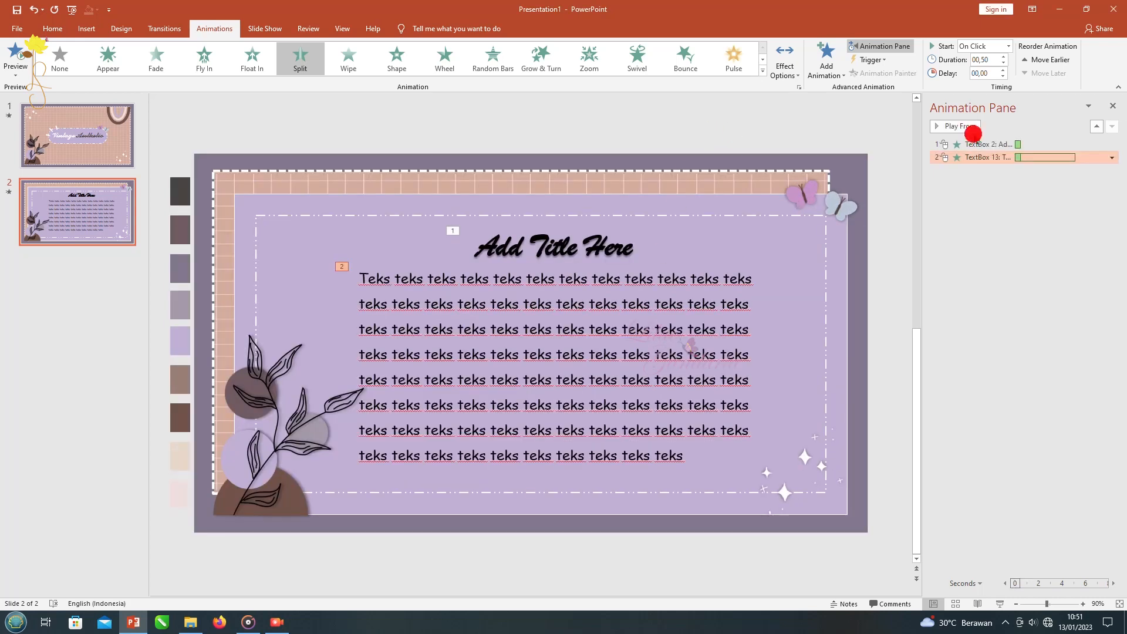
Step: Run the slide show from the title slide and advance through its animations to the second slide
left_click(1112, 107)
left_click(88, 138)
left_click(52, 31)
left_click(996, 605)
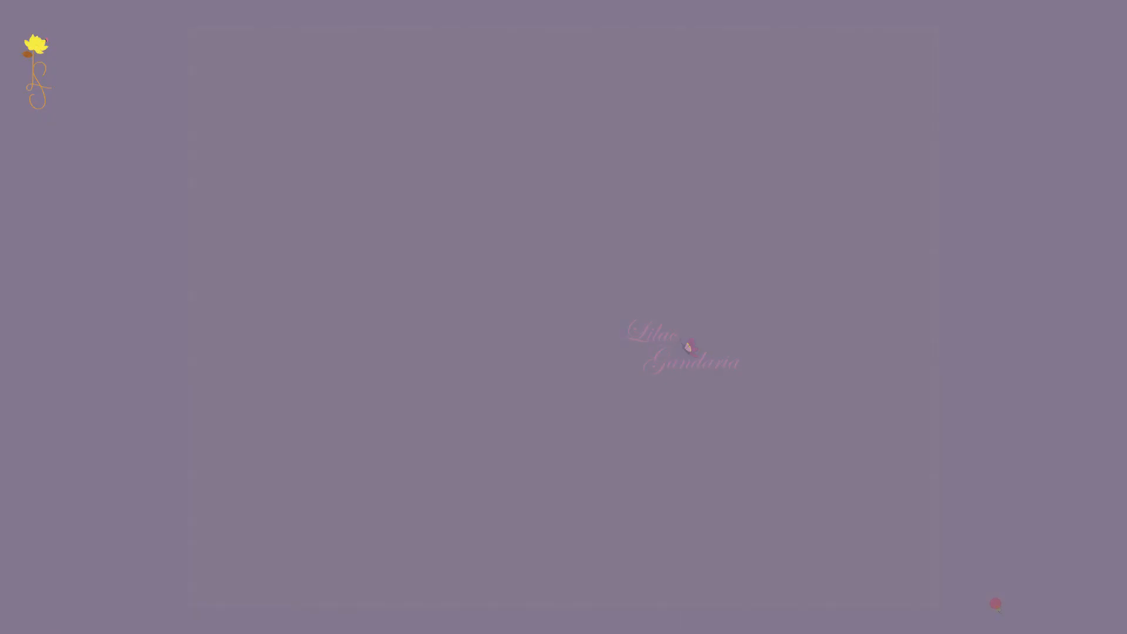
left_click(996, 605)
left_click(996, 605)
left_click(995, 605)
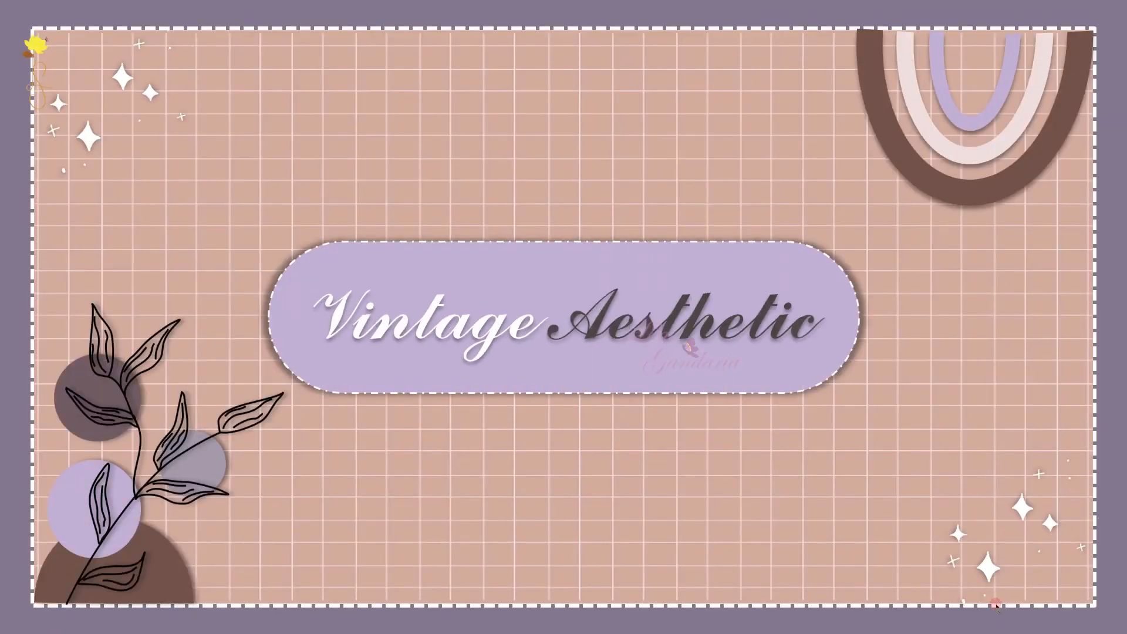
left_click(996, 605)
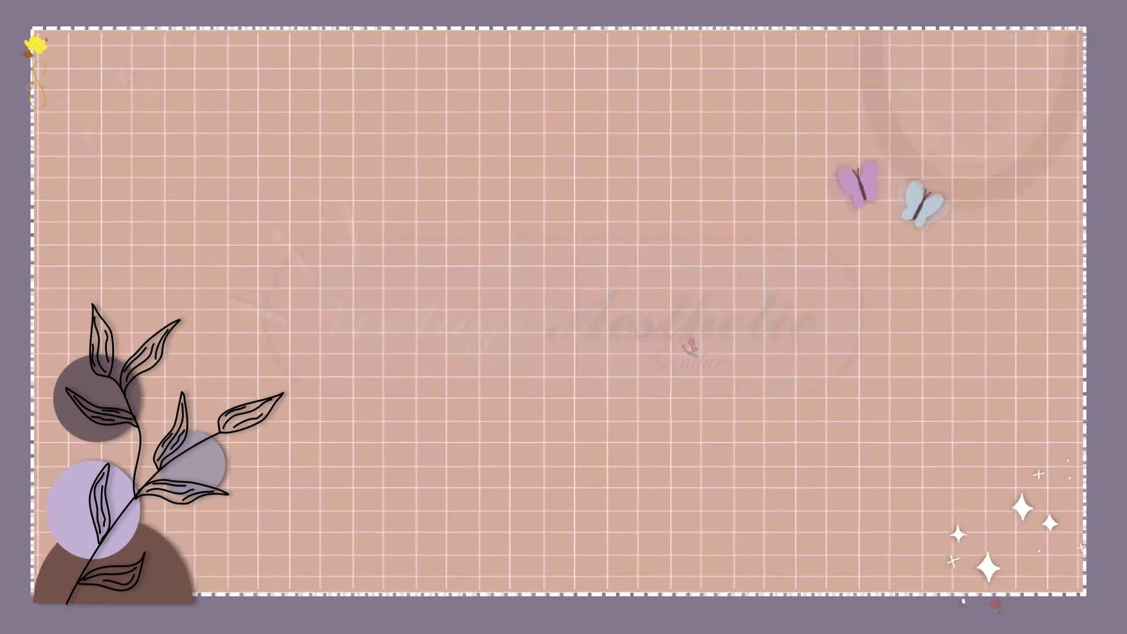